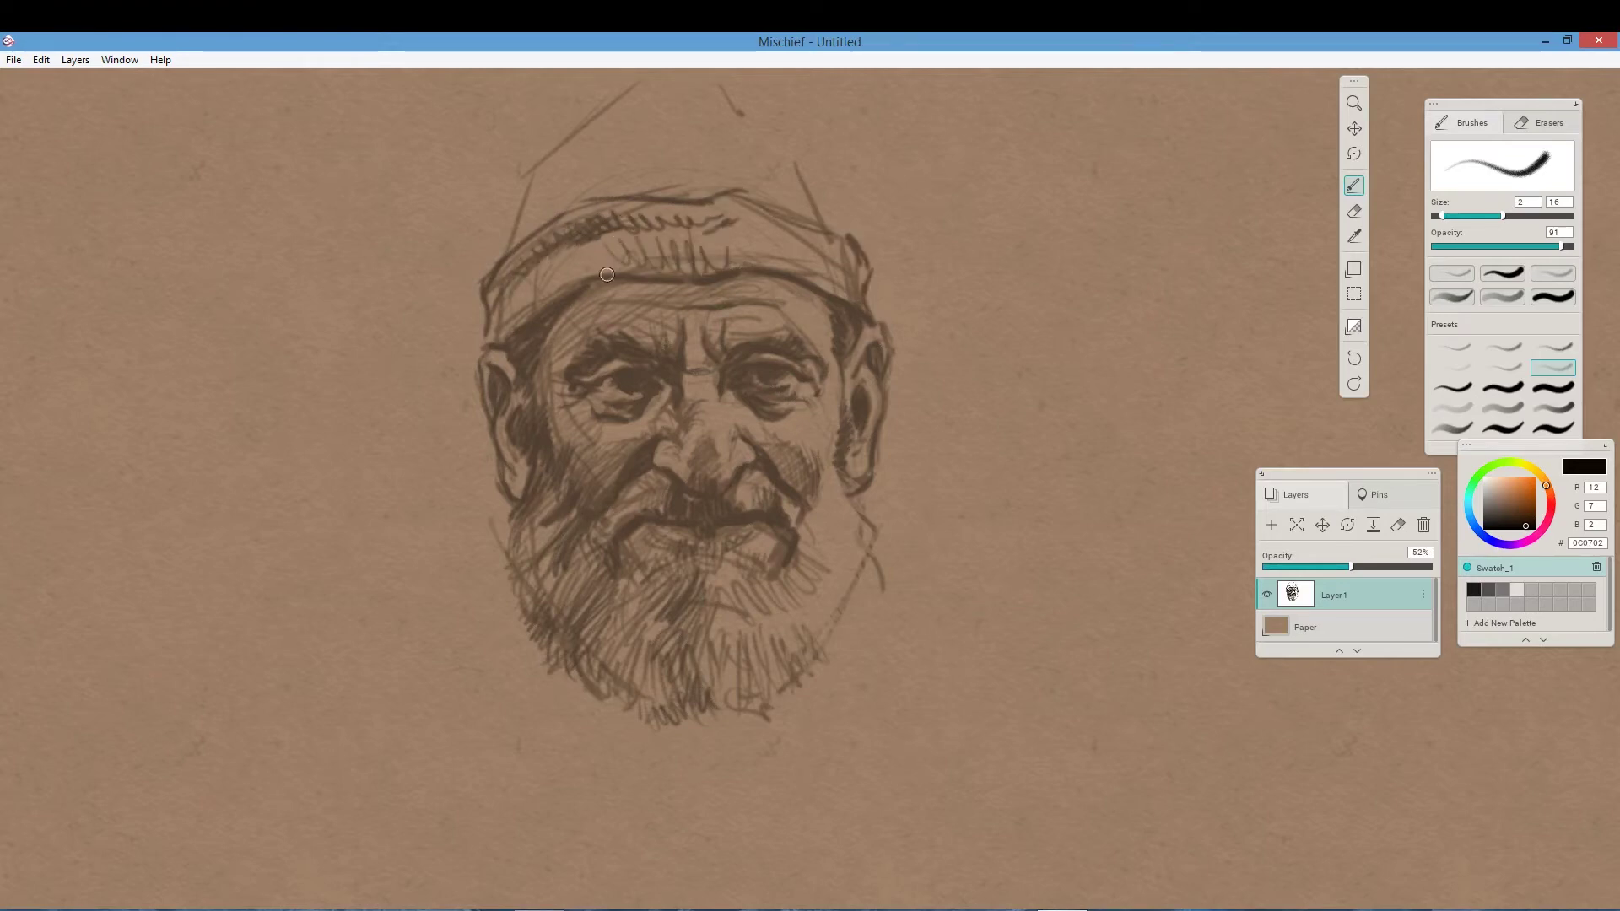
Sketch short hair strokes along the sides and lower edge of the beard, plus a touch beside the left ear.
drag(869, 565, 831, 650)
drag(705, 708, 790, 694)
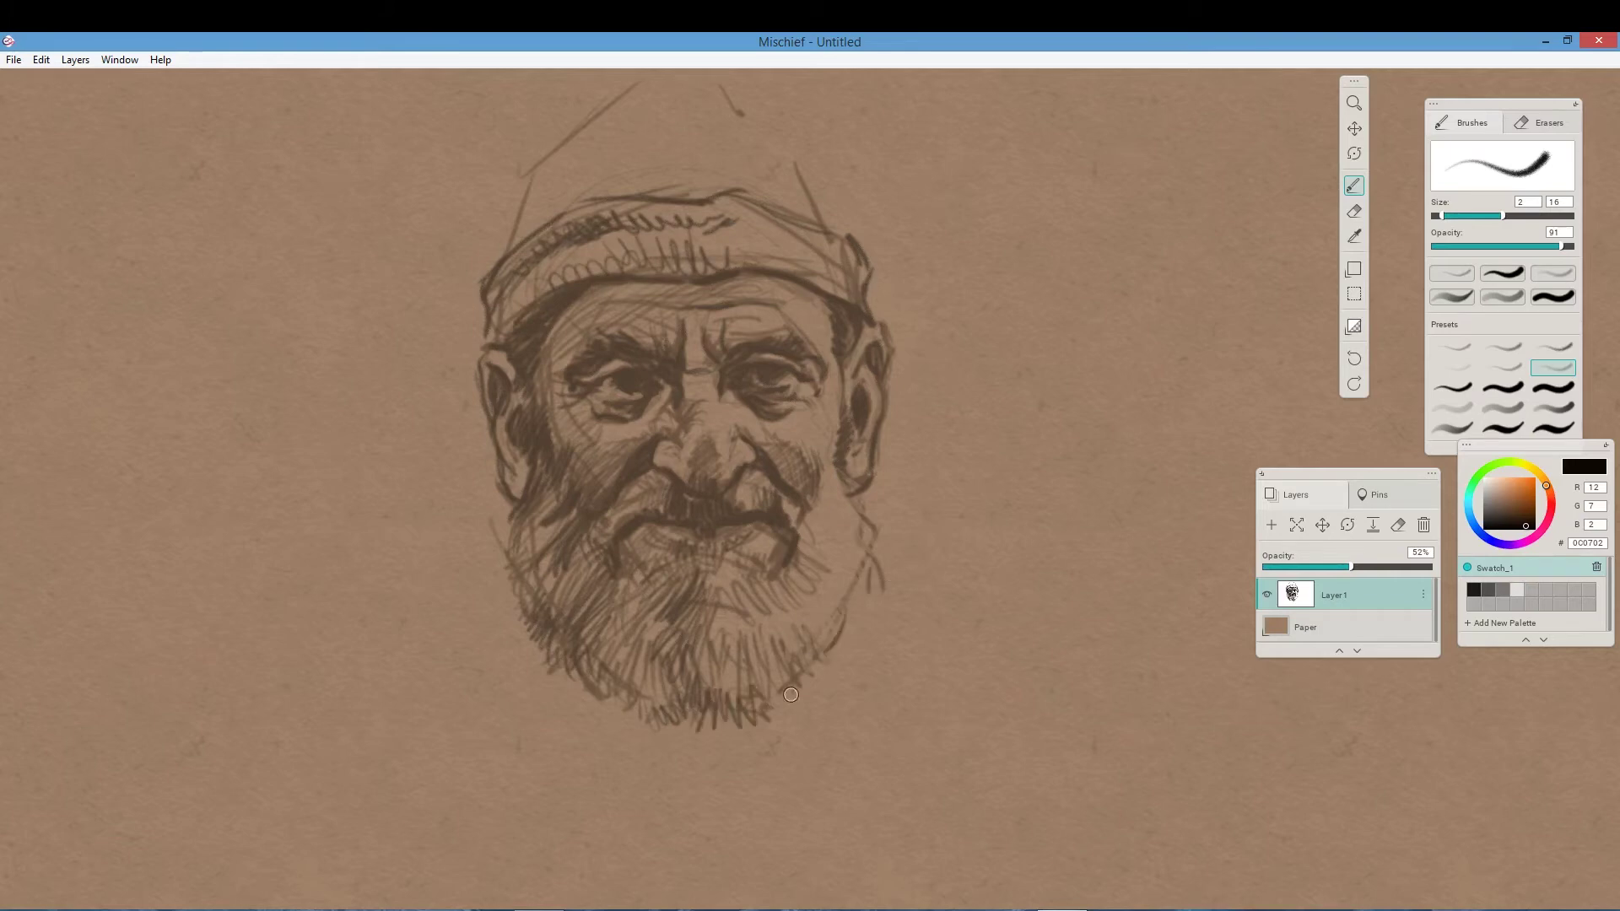
drag(522, 505, 516, 570)
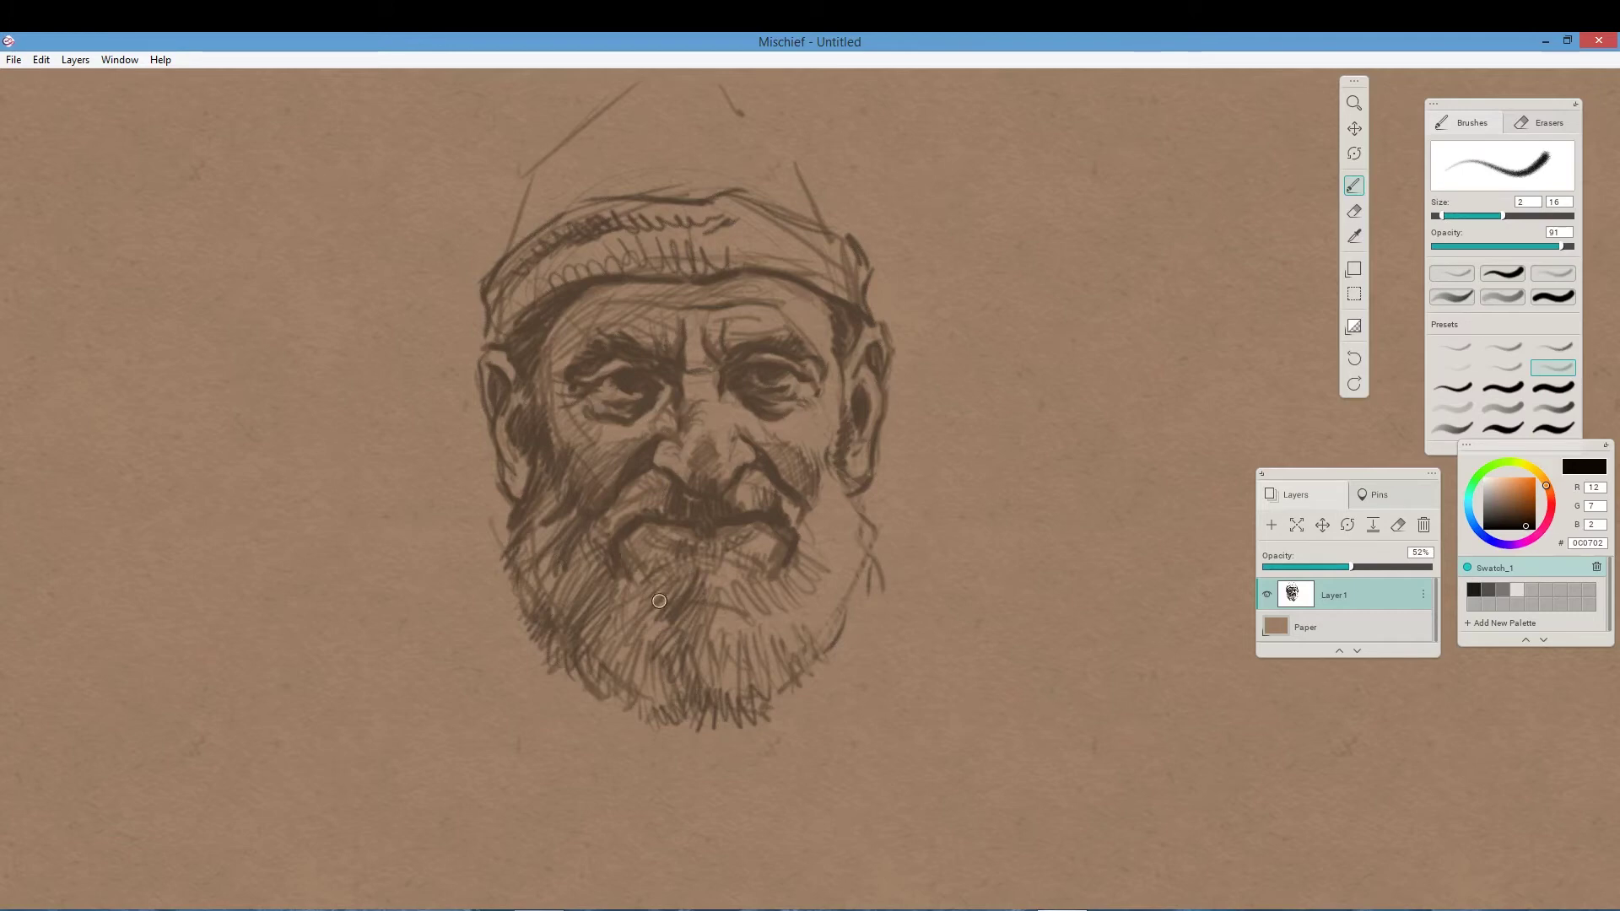
drag(854, 629, 846, 557)
drag(521, 373, 519, 410)
Strengthen the cap's outline on both sides and draw a round badge on its front above the brim.
drag(742, 103, 791, 142)
drag(814, 158, 848, 232)
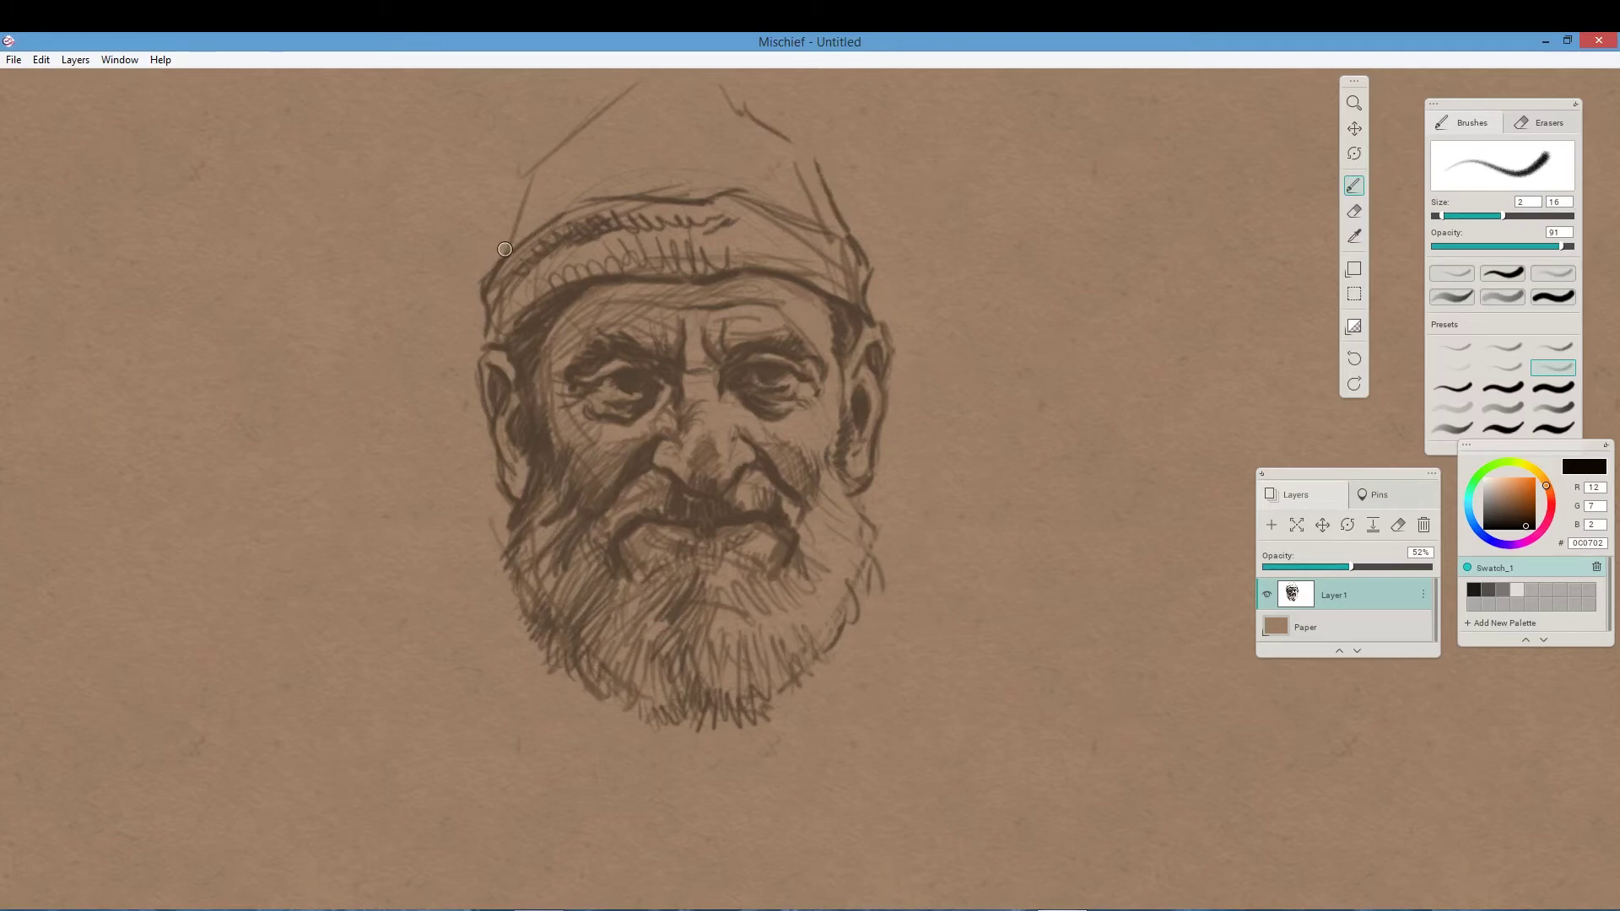
drag(505, 249, 615, 96)
drag(711, 175, 709, 190)
Sketch loose hair locks flaring out below both ears and thicken the beard's left and lower-left edge.
mouse_move(873, 447)
mouse_down()
mouse_move(1000, 590)
mouse_move(970, 622)
mouse_up()
drag(486, 463, 409, 625)
drag(506, 497, 426, 654)
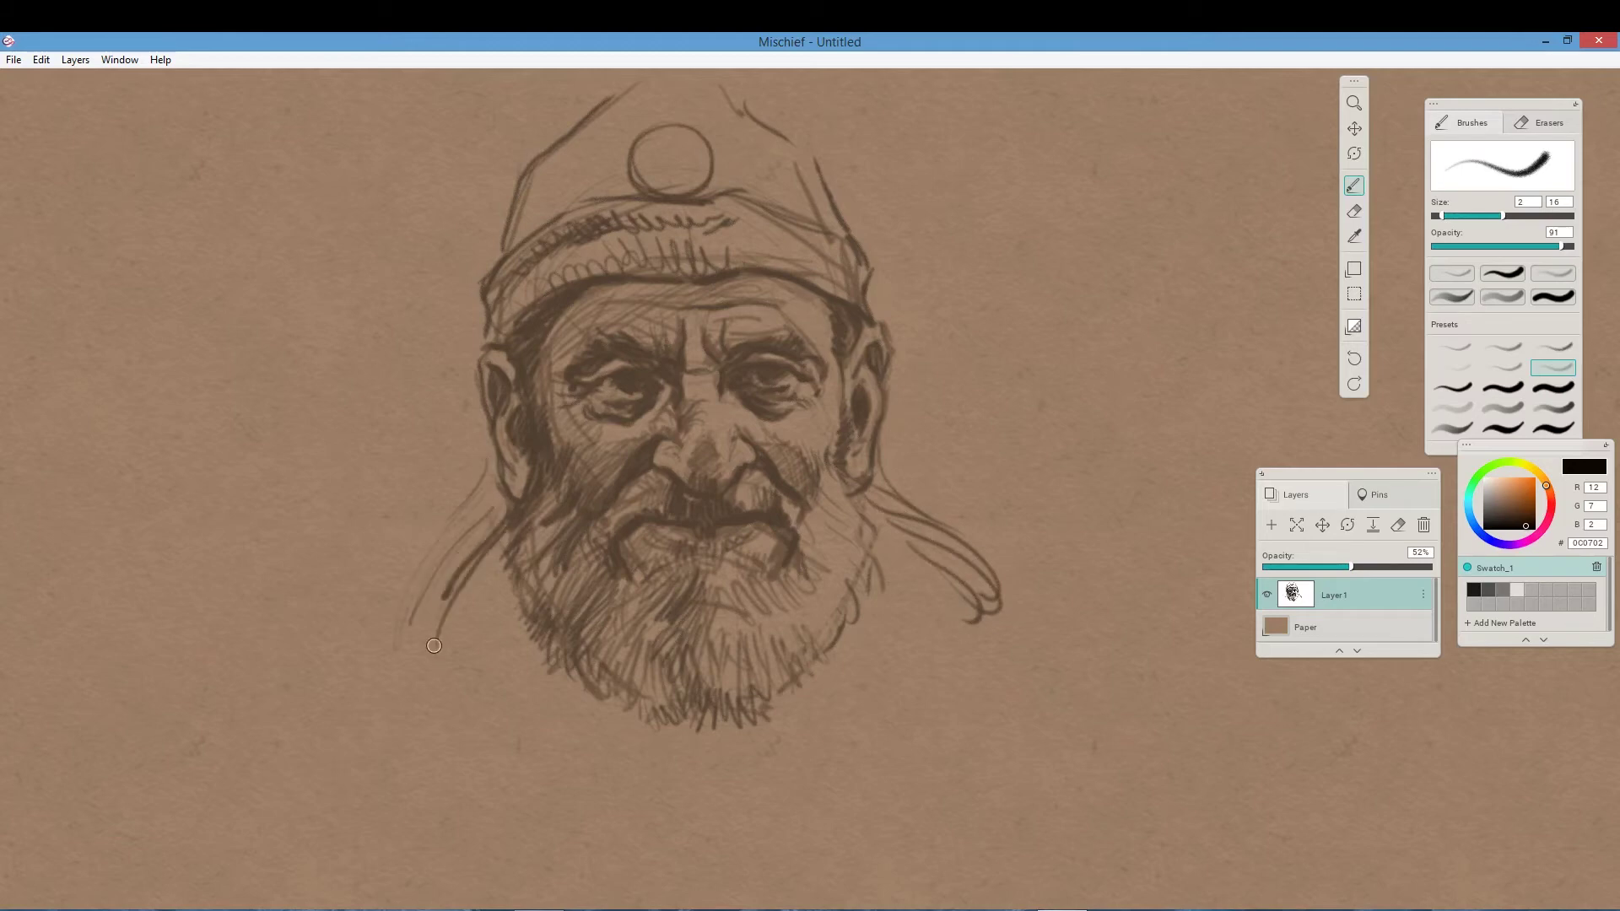
drag(506, 531, 441, 595)
mouse_move(873, 507)
mouse_down()
mouse_move(928, 603)
mouse_move(892, 548)
mouse_up()
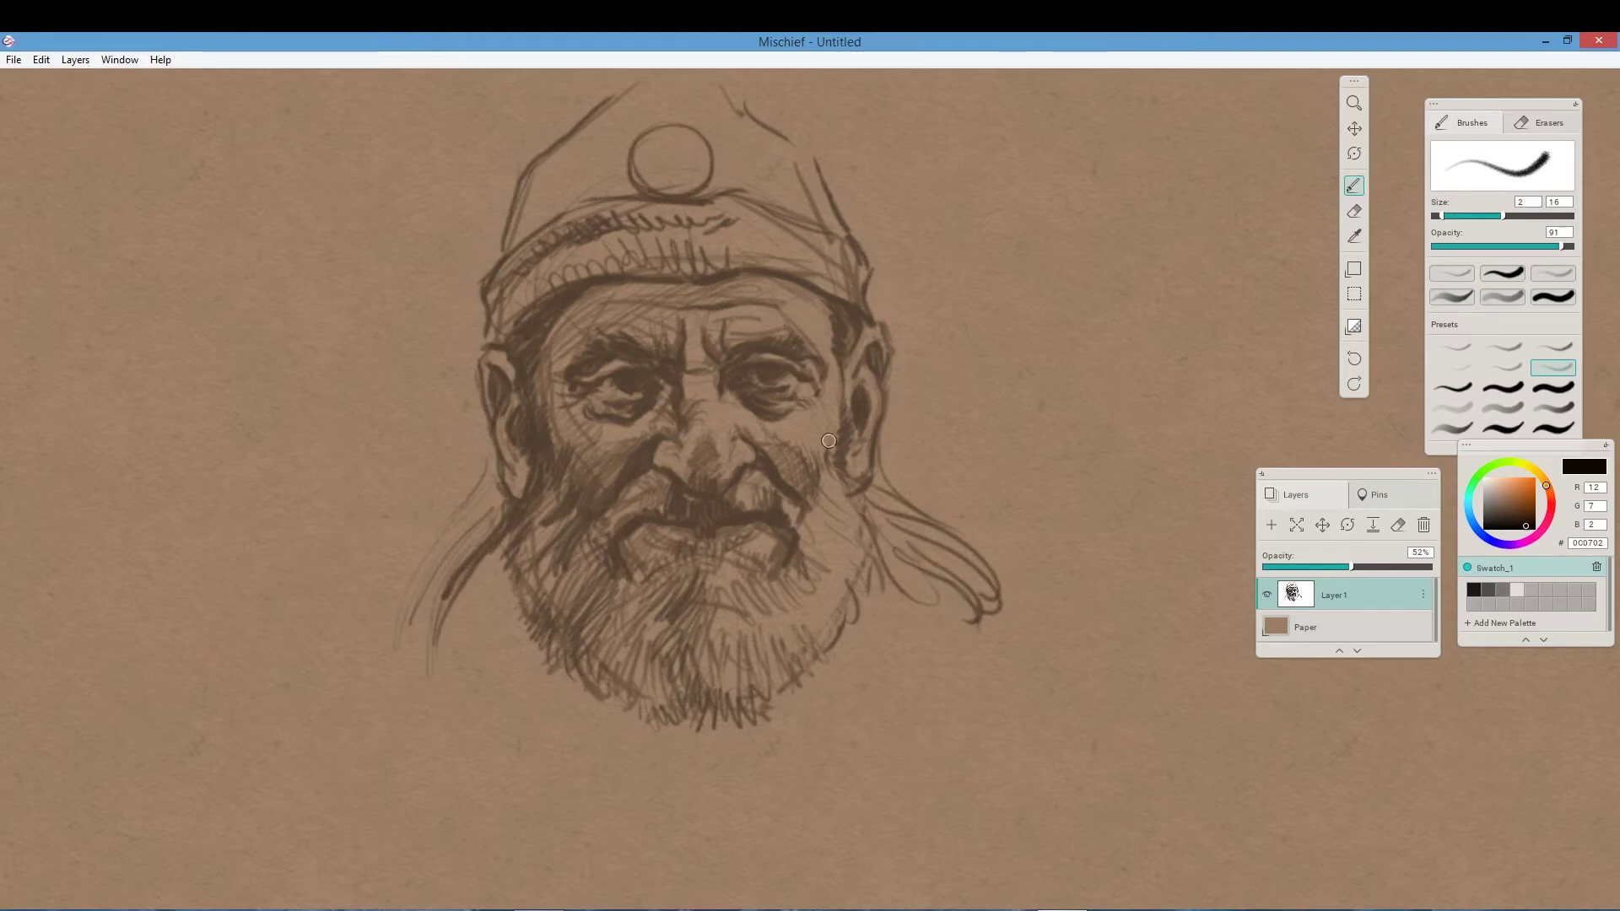
drag(856, 498, 873, 530)
drag(516, 576, 512, 618)
drag(553, 671, 606, 719)
Add a new layer above the sketch and choose the near-black brown brush colour #150D08.
click(1536, 530)
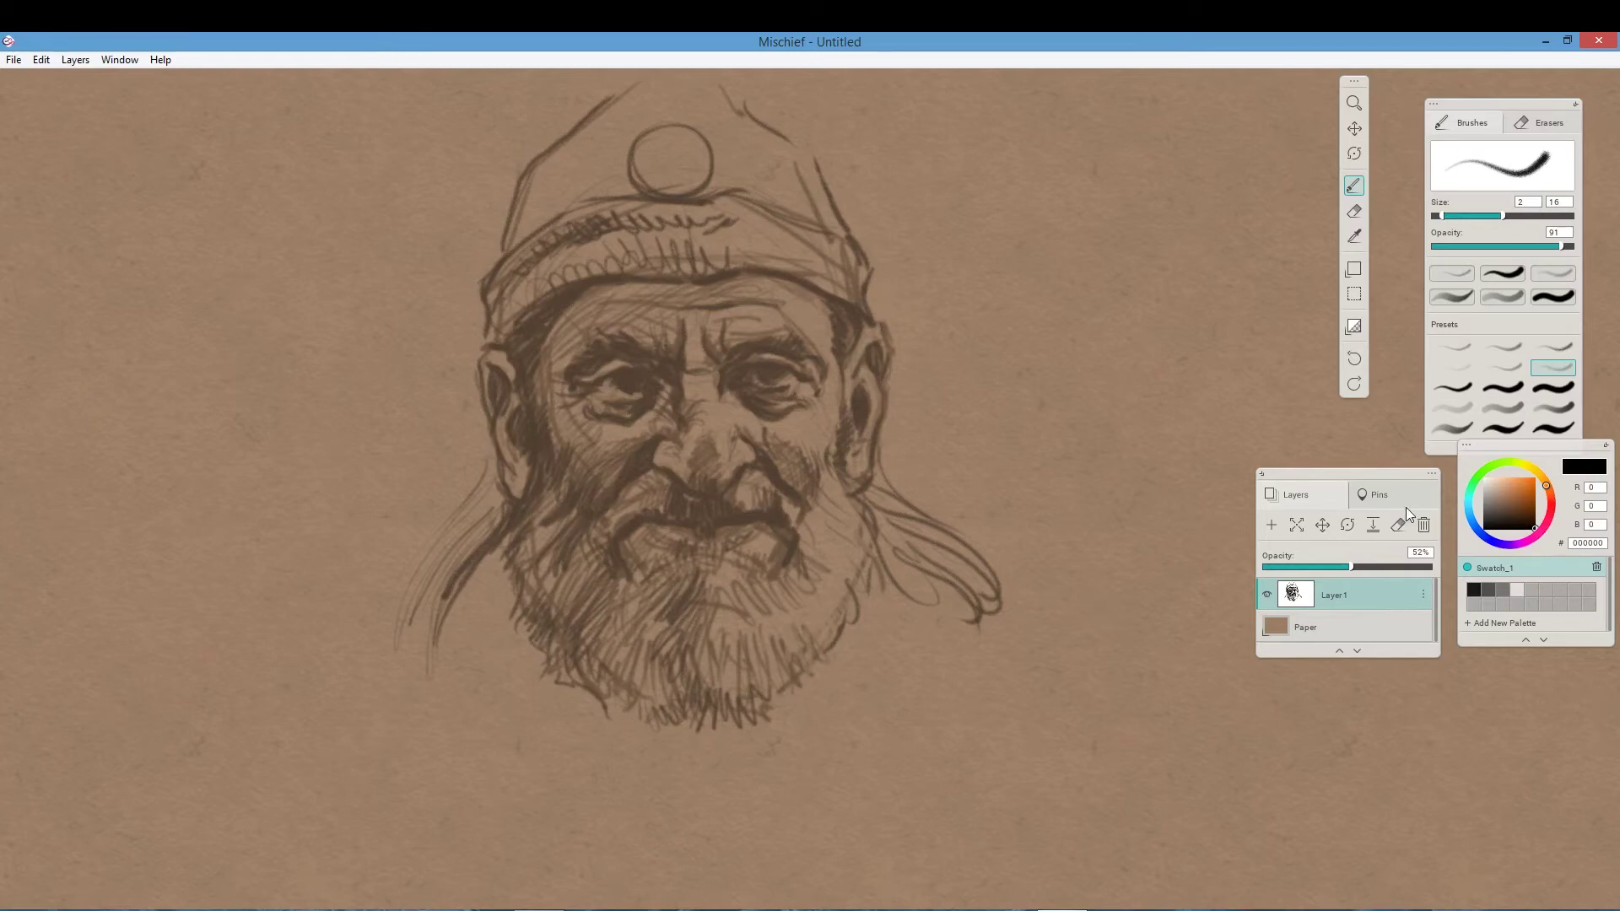
click(1275, 524)
click(1531, 533)
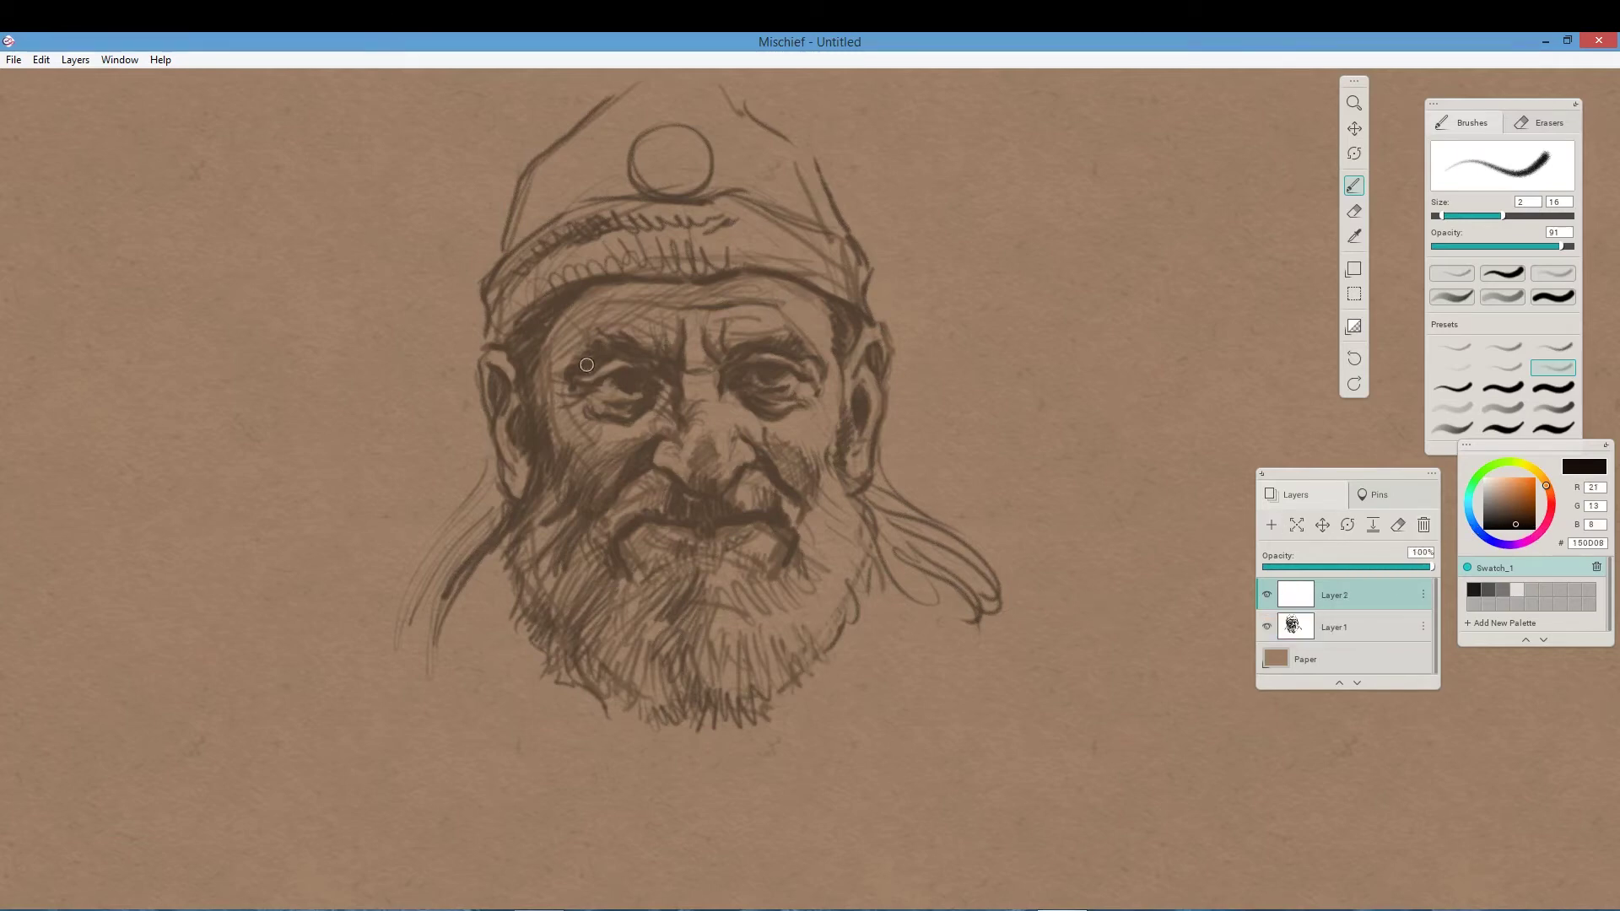
Darken both eyes and the fold beside the nose, switching the brush colour to dark brown #352417.
drag(591, 377, 629, 368)
click(1514, 525)
drag(611, 377, 639, 380)
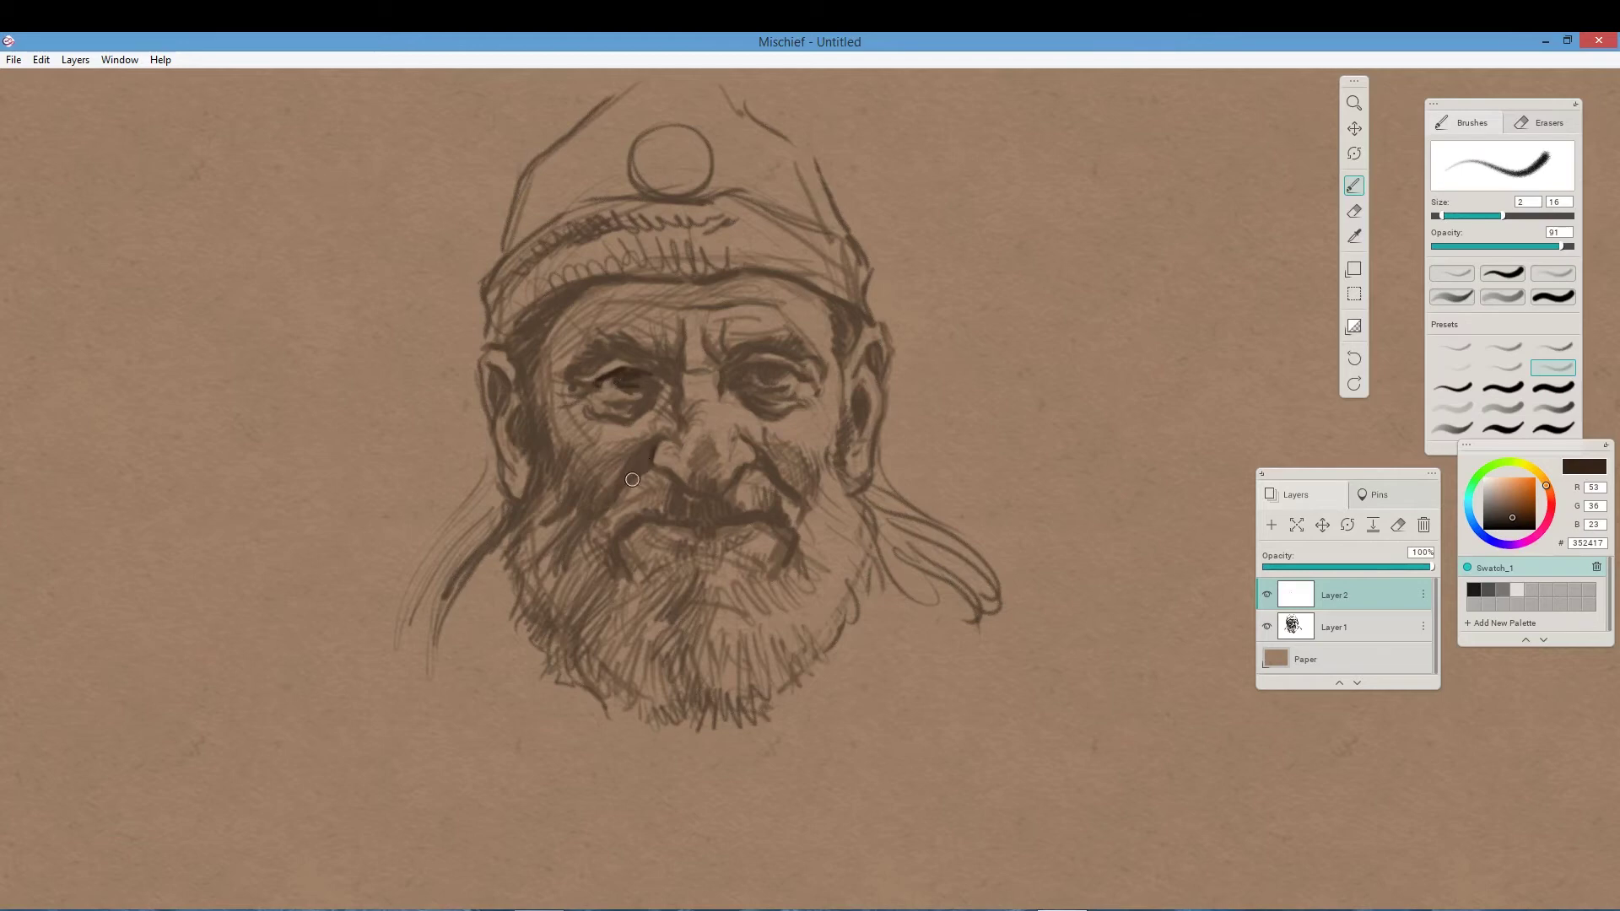
drag(632, 479, 654, 449)
mouse_move(796, 355)
mouse_down()
mouse_move(778, 372)
mouse_move(744, 360)
mouse_up()
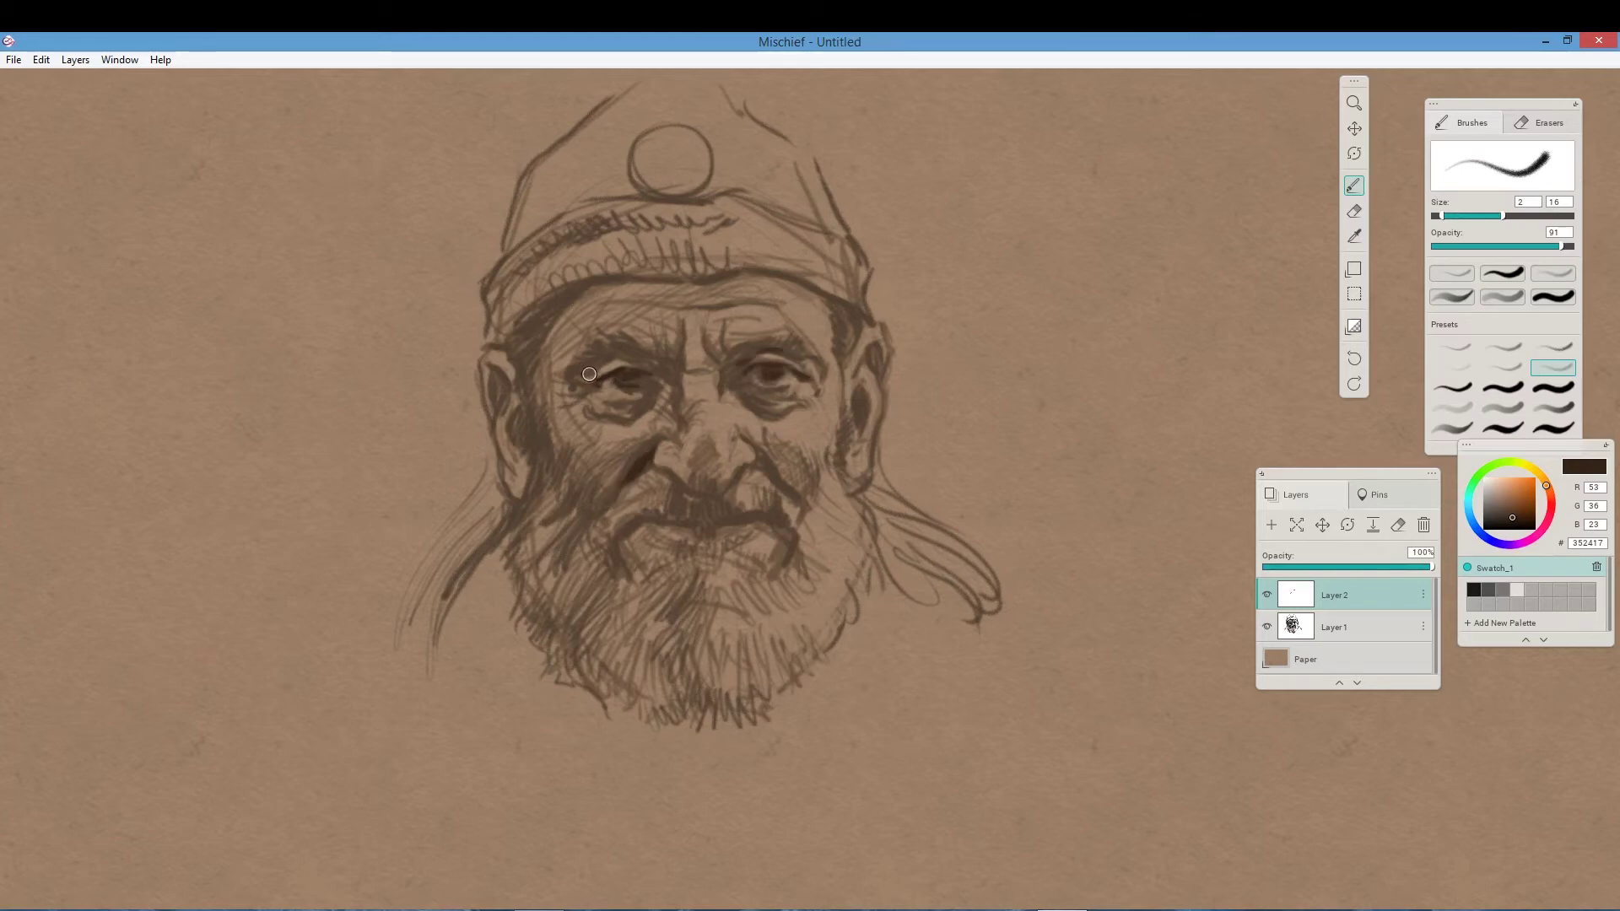
mouse_move(589, 373)
mouse_down()
mouse_move(639, 353)
mouse_move(661, 372)
mouse_move(621, 415)
mouse_move(592, 382)
mouse_move(619, 370)
mouse_move(572, 376)
mouse_move(581, 355)
mouse_move(641, 401)
mouse_move(615, 401)
mouse_move(652, 397)
mouse_move(614, 429)
mouse_move(655, 391)
mouse_move(657, 371)
mouse_move(629, 357)
mouse_move(680, 381)
mouse_up()
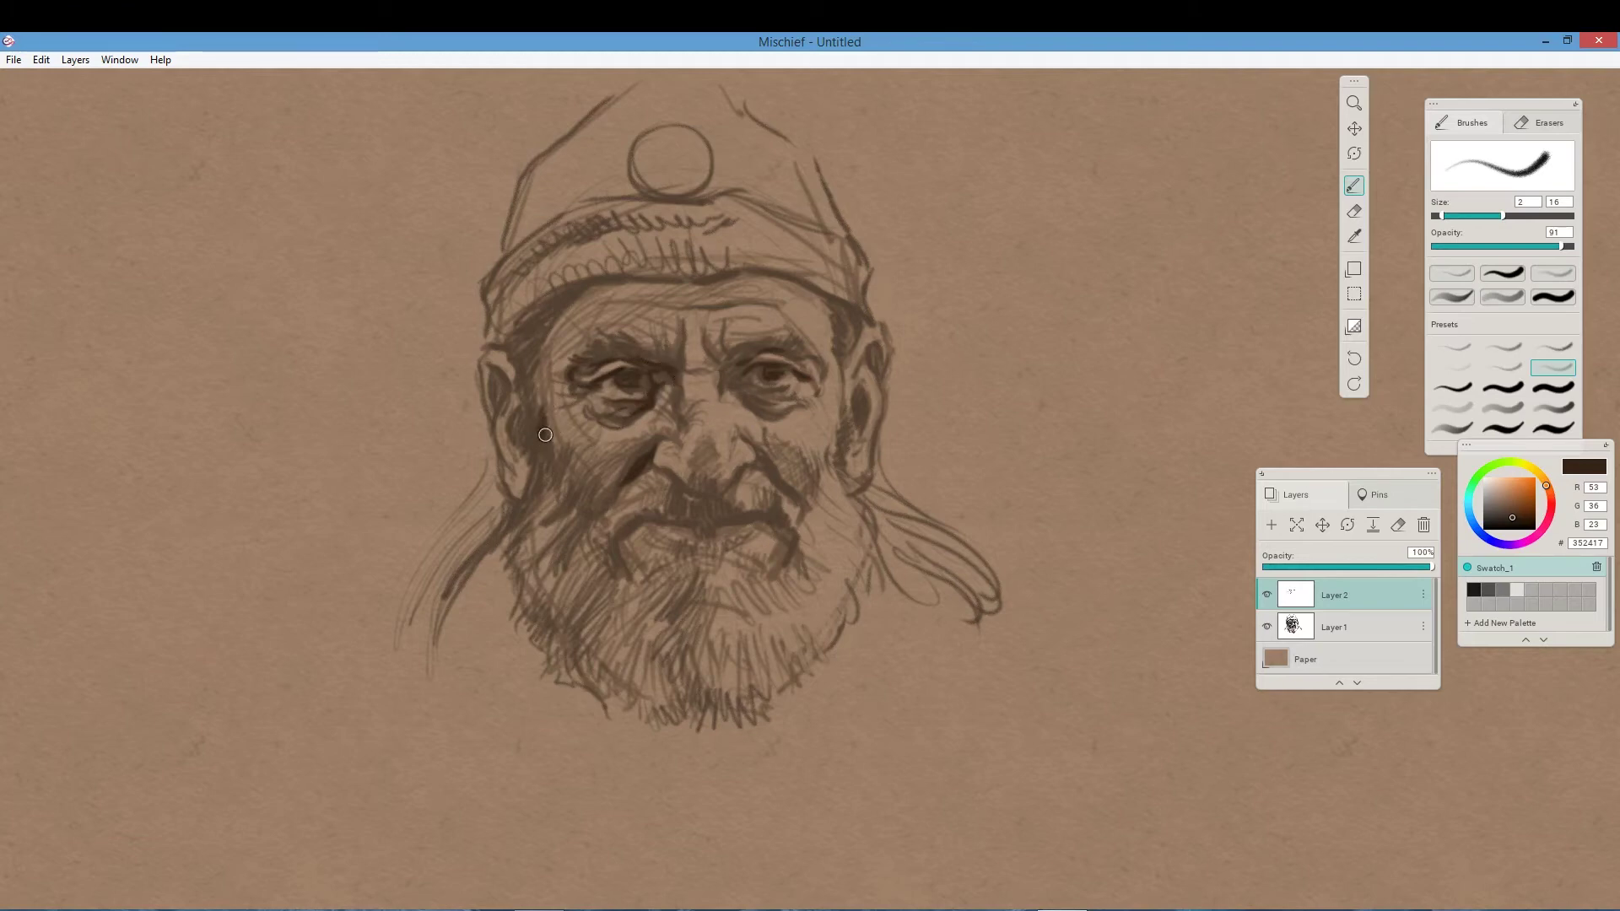
Shade the left cheek, left eyebrow, moustache, area under the right eye and fold beside the right nostril in dark brown.
drag(545, 435, 542, 469)
mouse_move(595, 525)
mouse_down()
mouse_move(632, 481)
mouse_move(619, 531)
mouse_move(681, 444)
mouse_move(656, 467)
mouse_move(717, 513)
mouse_up()
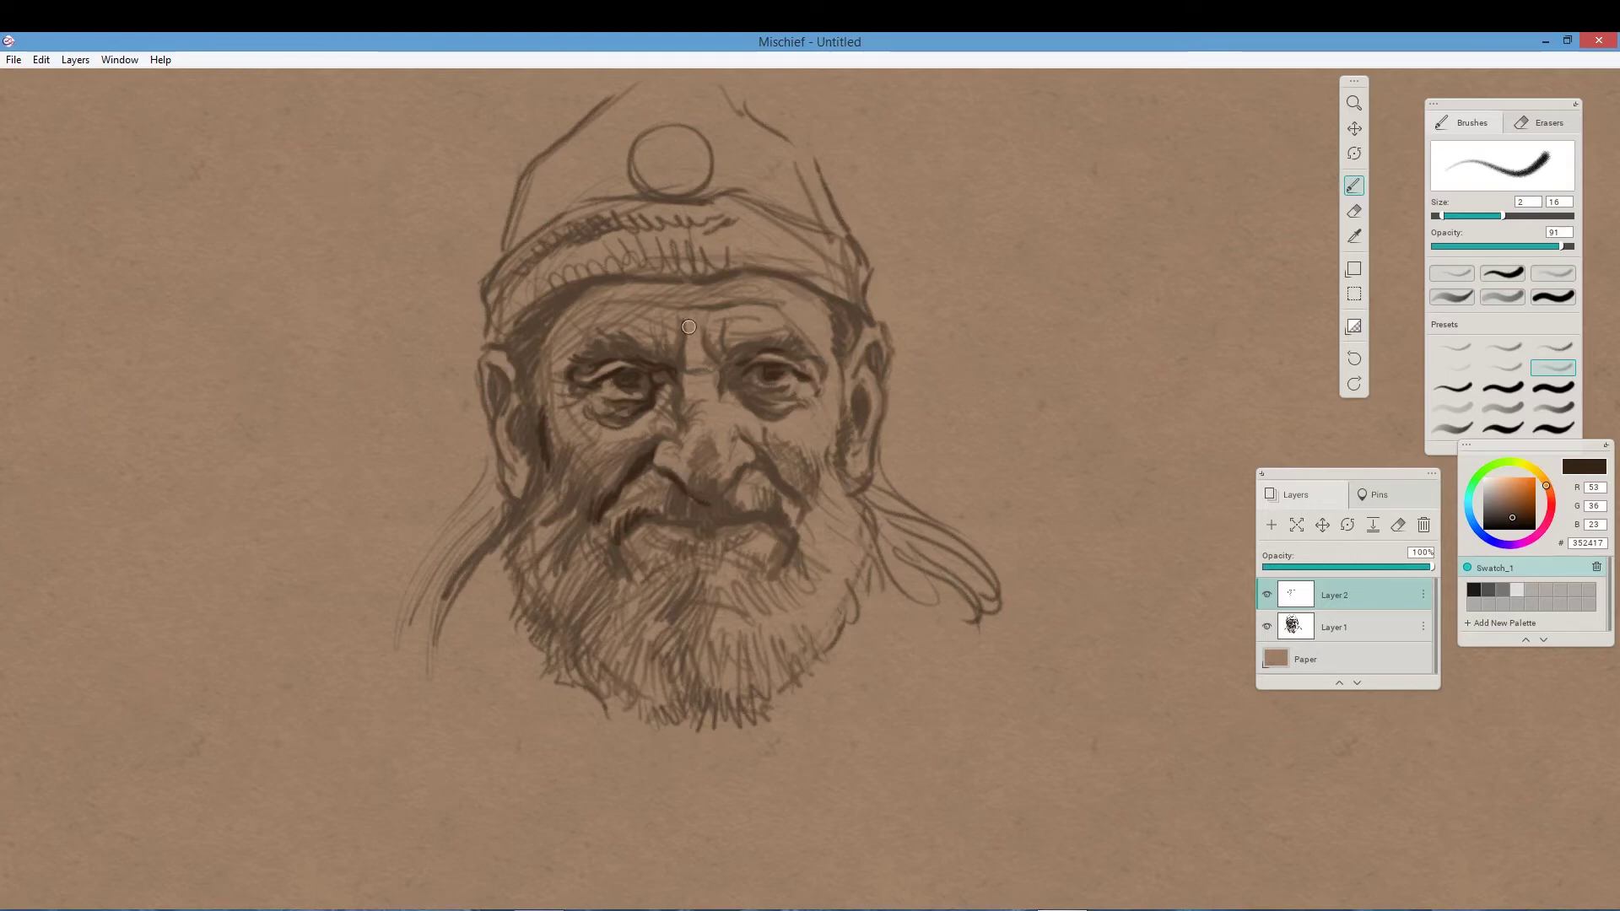
drag(601, 337, 643, 363)
mouse_move(675, 524)
mouse_down()
mouse_move(754, 520)
mouse_move(777, 497)
mouse_move(797, 522)
mouse_move(776, 567)
mouse_move(792, 522)
mouse_move(709, 511)
mouse_move(616, 568)
mouse_up()
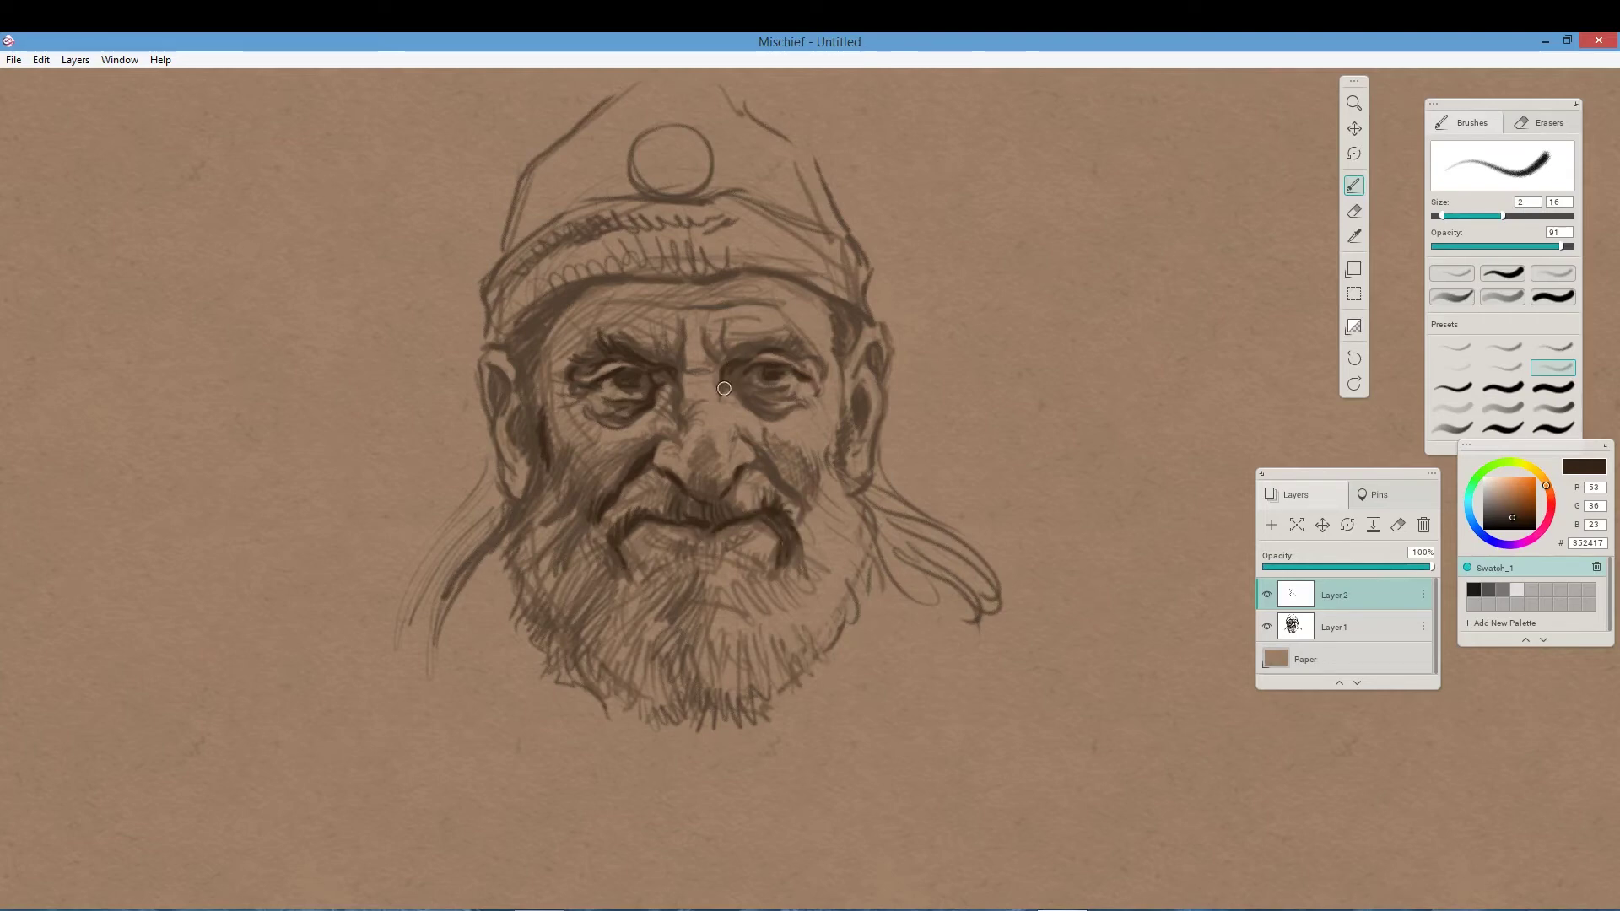
drag(742, 394, 793, 415)
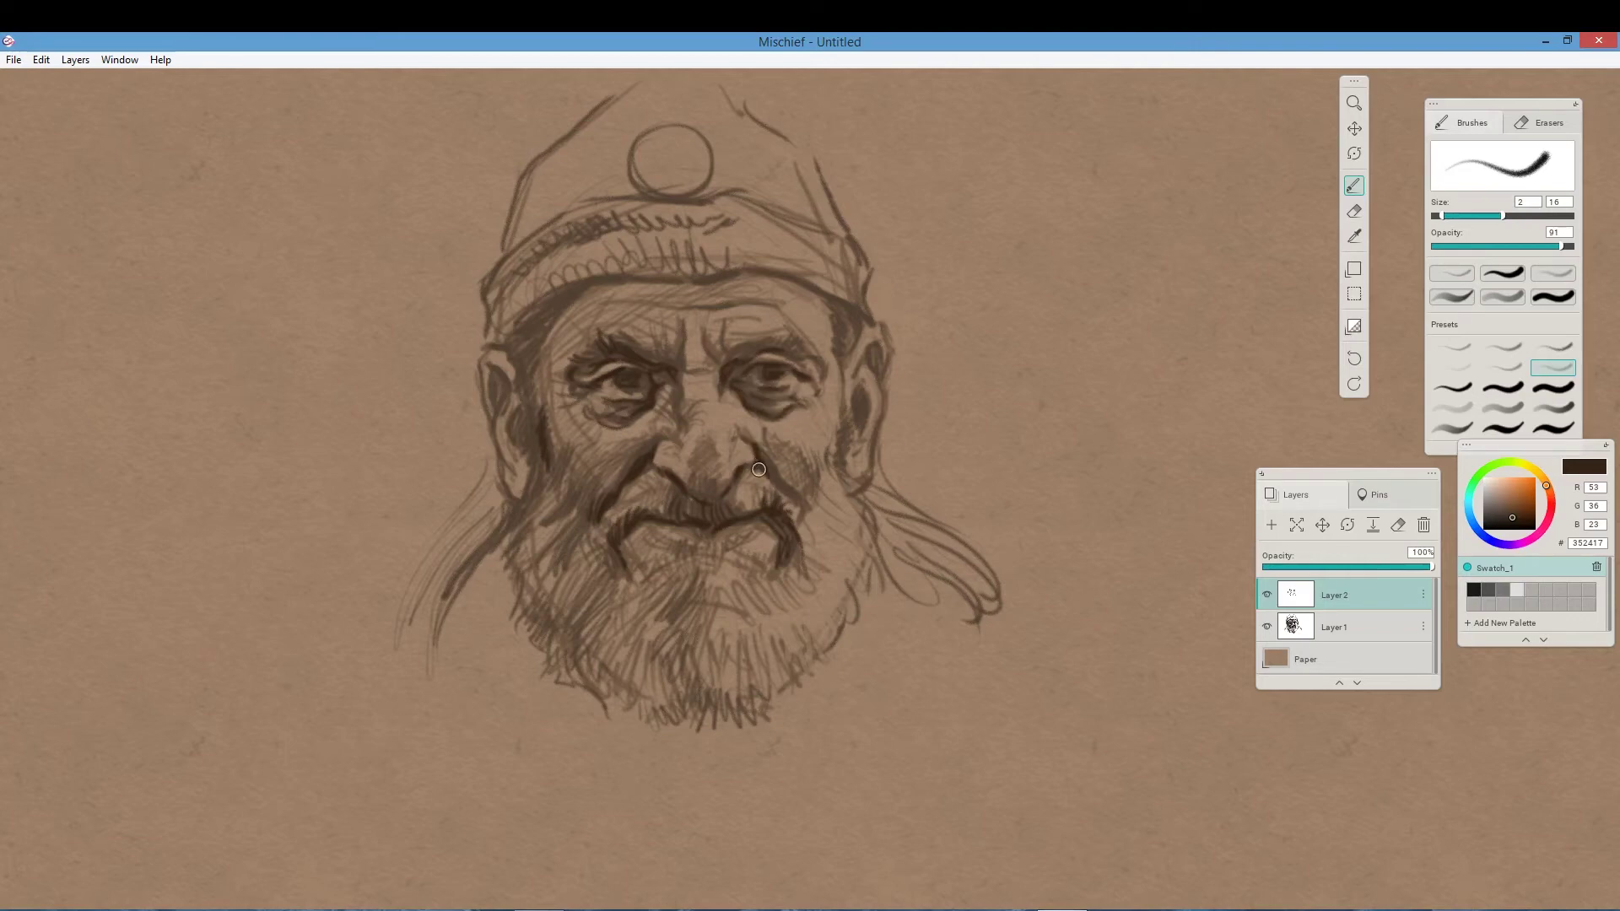
drag(787, 490, 784, 487)
Darken the mouth line, left hairline and side beard, the frown between the brows and the right sideburn.
mouse_move(684, 530)
mouse_down()
mouse_move(722, 520)
mouse_move(730, 474)
mouse_move(756, 477)
mouse_move(642, 482)
mouse_move(662, 491)
mouse_move(622, 515)
mouse_move(627, 502)
mouse_move(648, 510)
mouse_move(767, 437)
mouse_move(546, 511)
mouse_move(586, 481)
mouse_move(582, 532)
mouse_up()
mouse_move(513, 330)
mouse_down()
mouse_move(528, 375)
mouse_move(593, 279)
mouse_up()
mouse_move(540, 479)
mouse_down()
mouse_move(511, 553)
mouse_move(519, 581)
mouse_move(557, 506)
mouse_move(562, 591)
mouse_up()
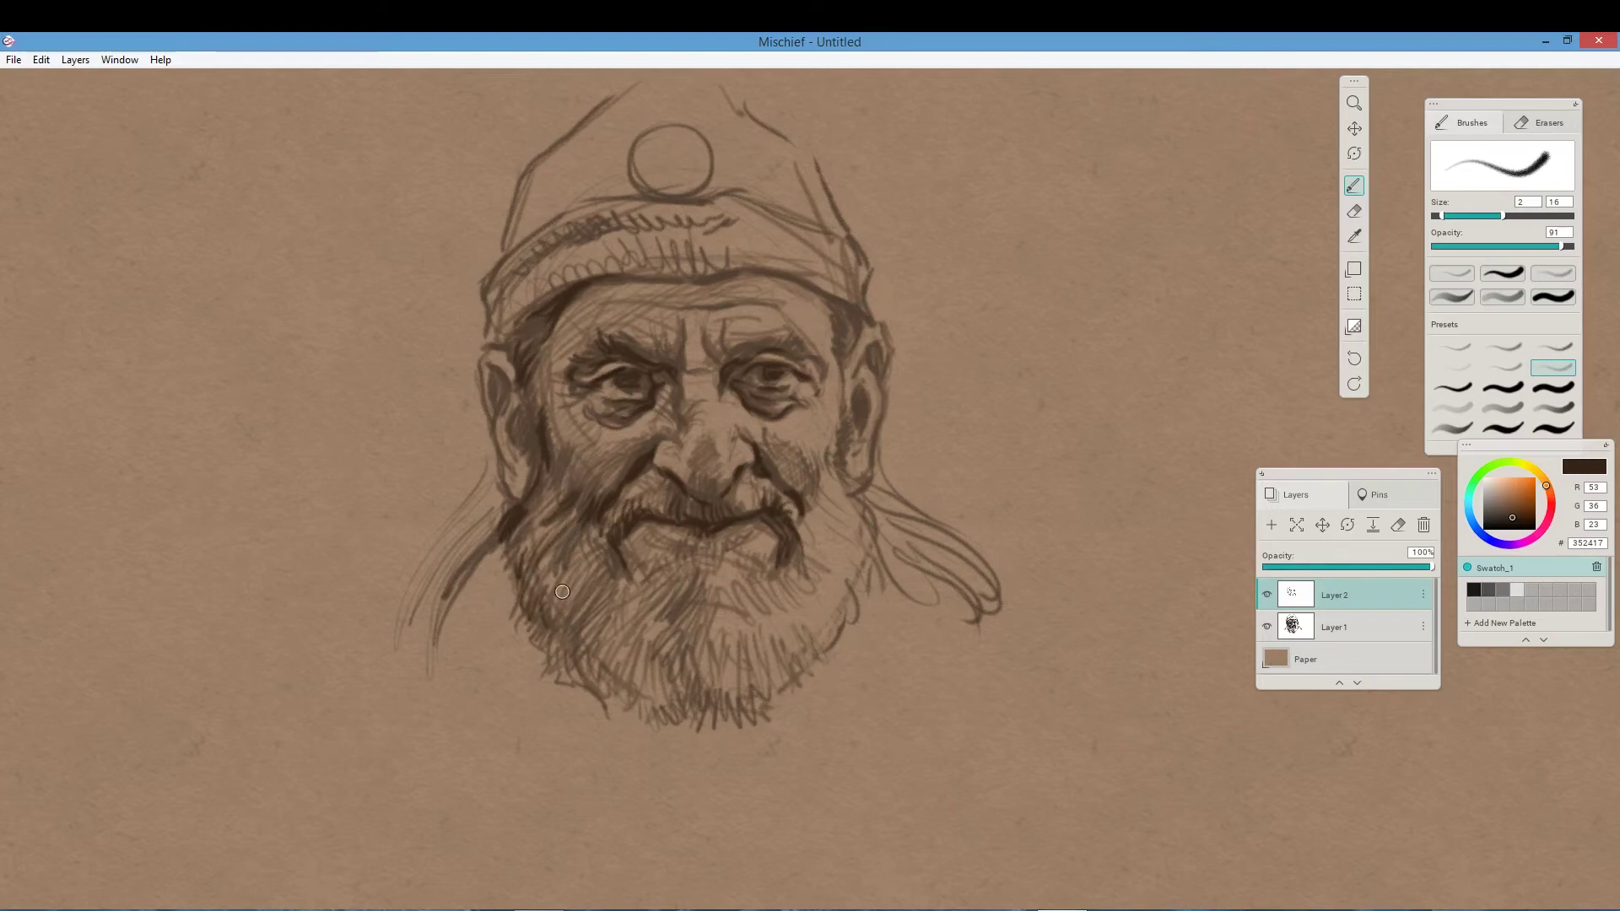
drag(738, 362, 684, 359)
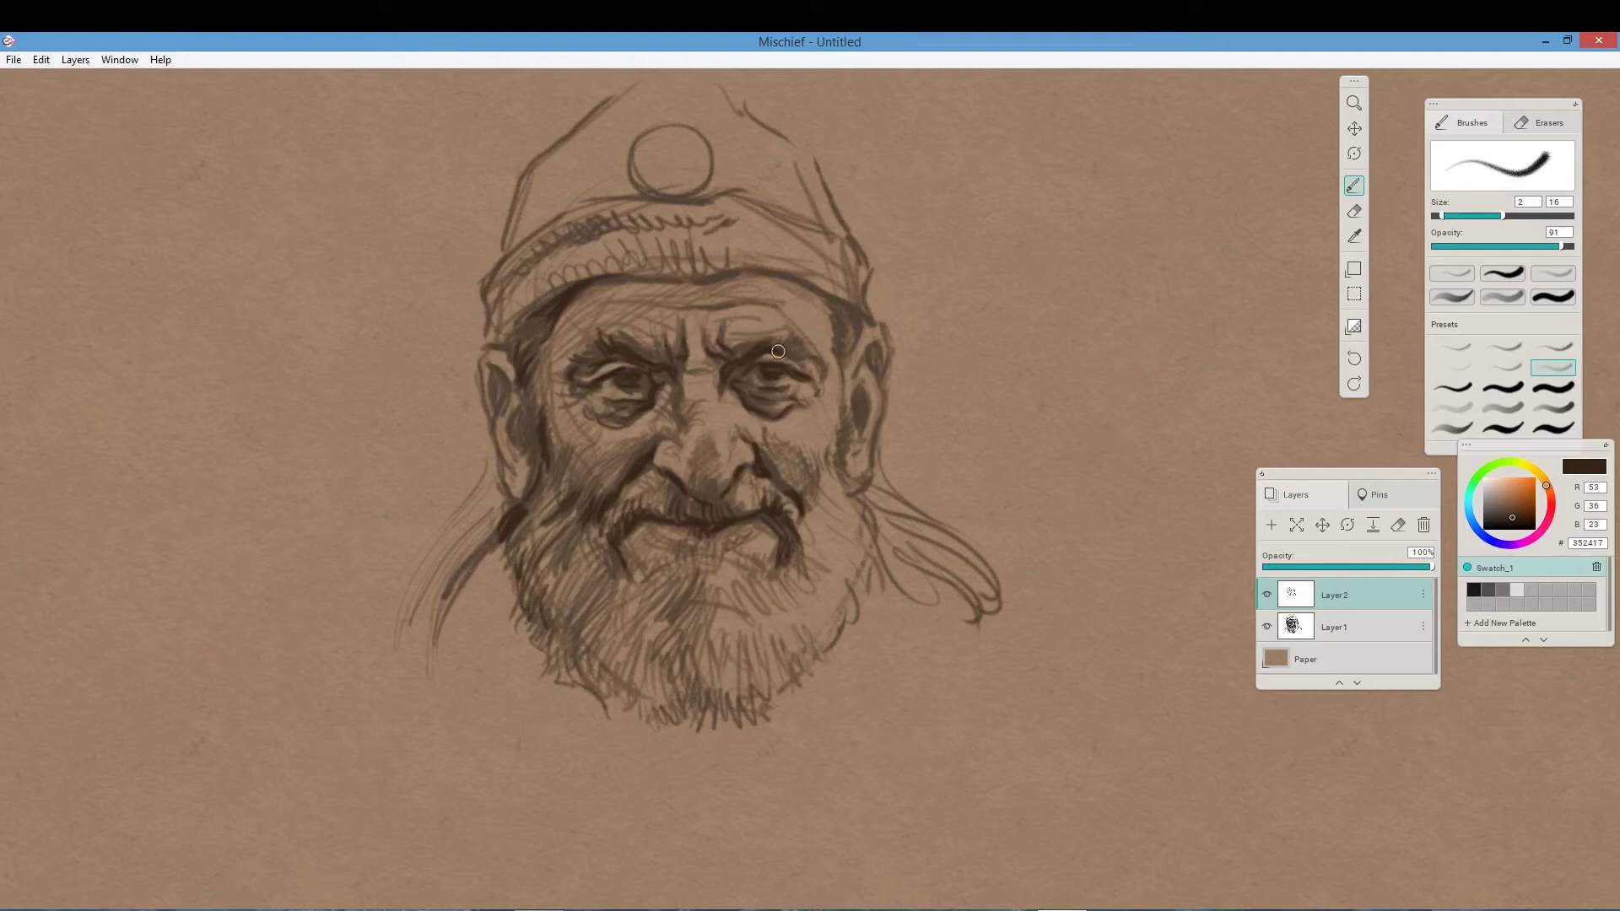
mouse_move(847, 324)
mouse_down()
mouse_move(817, 287)
mouse_move(870, 309)
mouse_move(839, 403)
mouse_move(841, 519)
mouse_move(829, 454)
mouse_move(844, 454)
mouse_move(773, 459)
mouse_move(779, 483)
mouse_move(809, 482)
mouse_move(794, 438)
mouse_up()
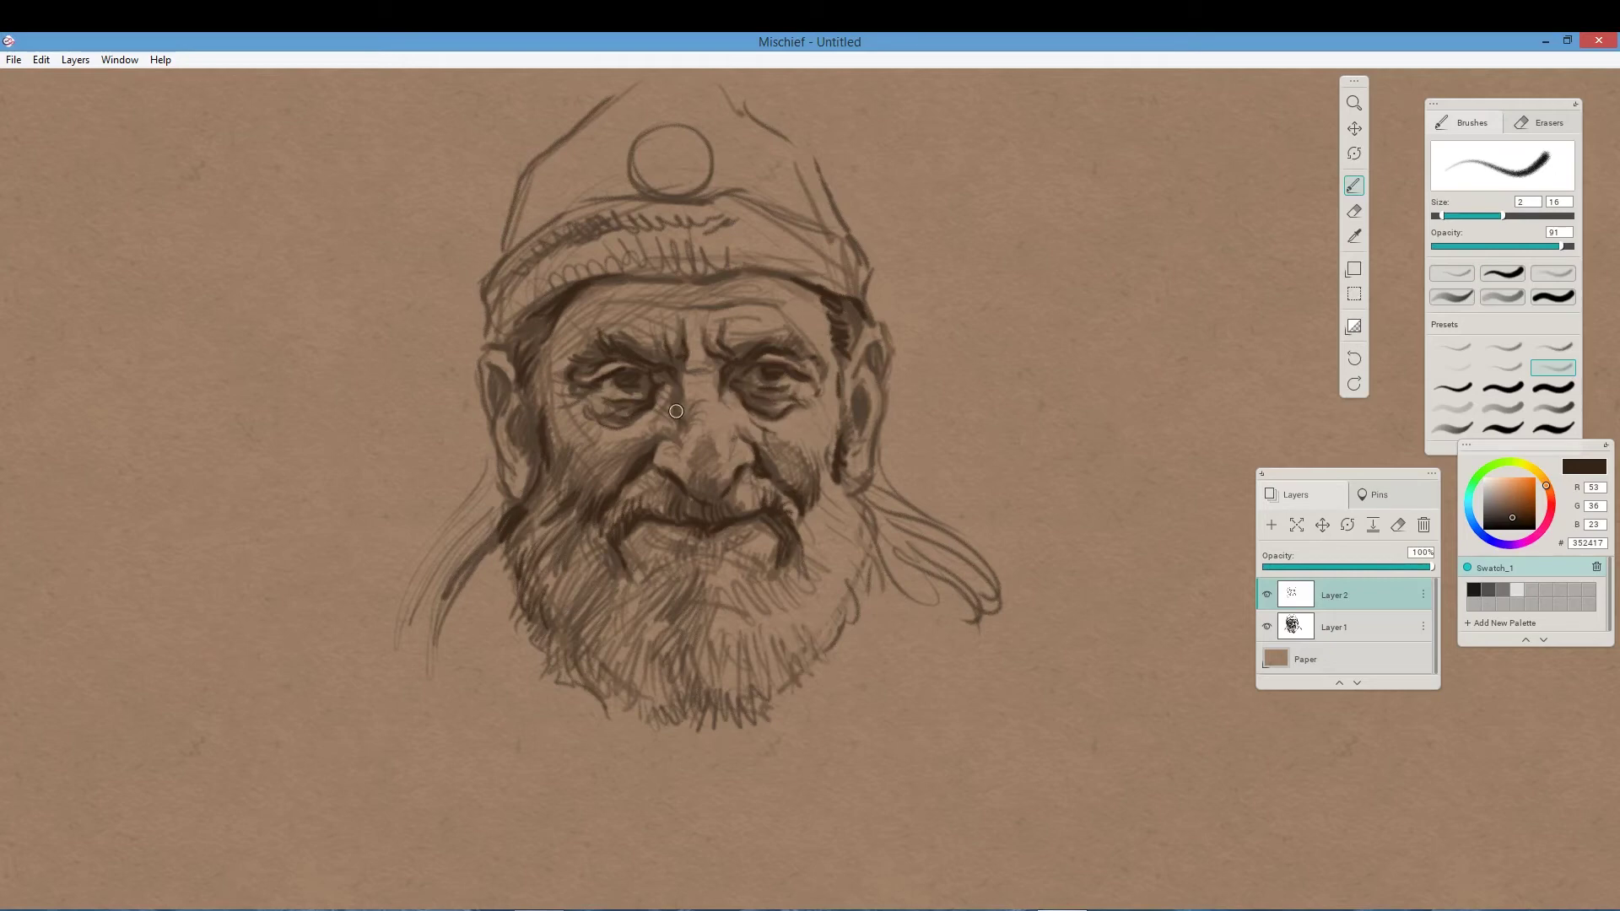
Deepen the side of the nose, moustache and left eye, and build dark strands in the beard below the lip.
drag(676, 411, 663, 438)
mouse_move(709, 496)
mouse_down()
mouse_move(753, 519)
mouse_move(715, 506)
mouse_move(632, 521)
mouse_up()
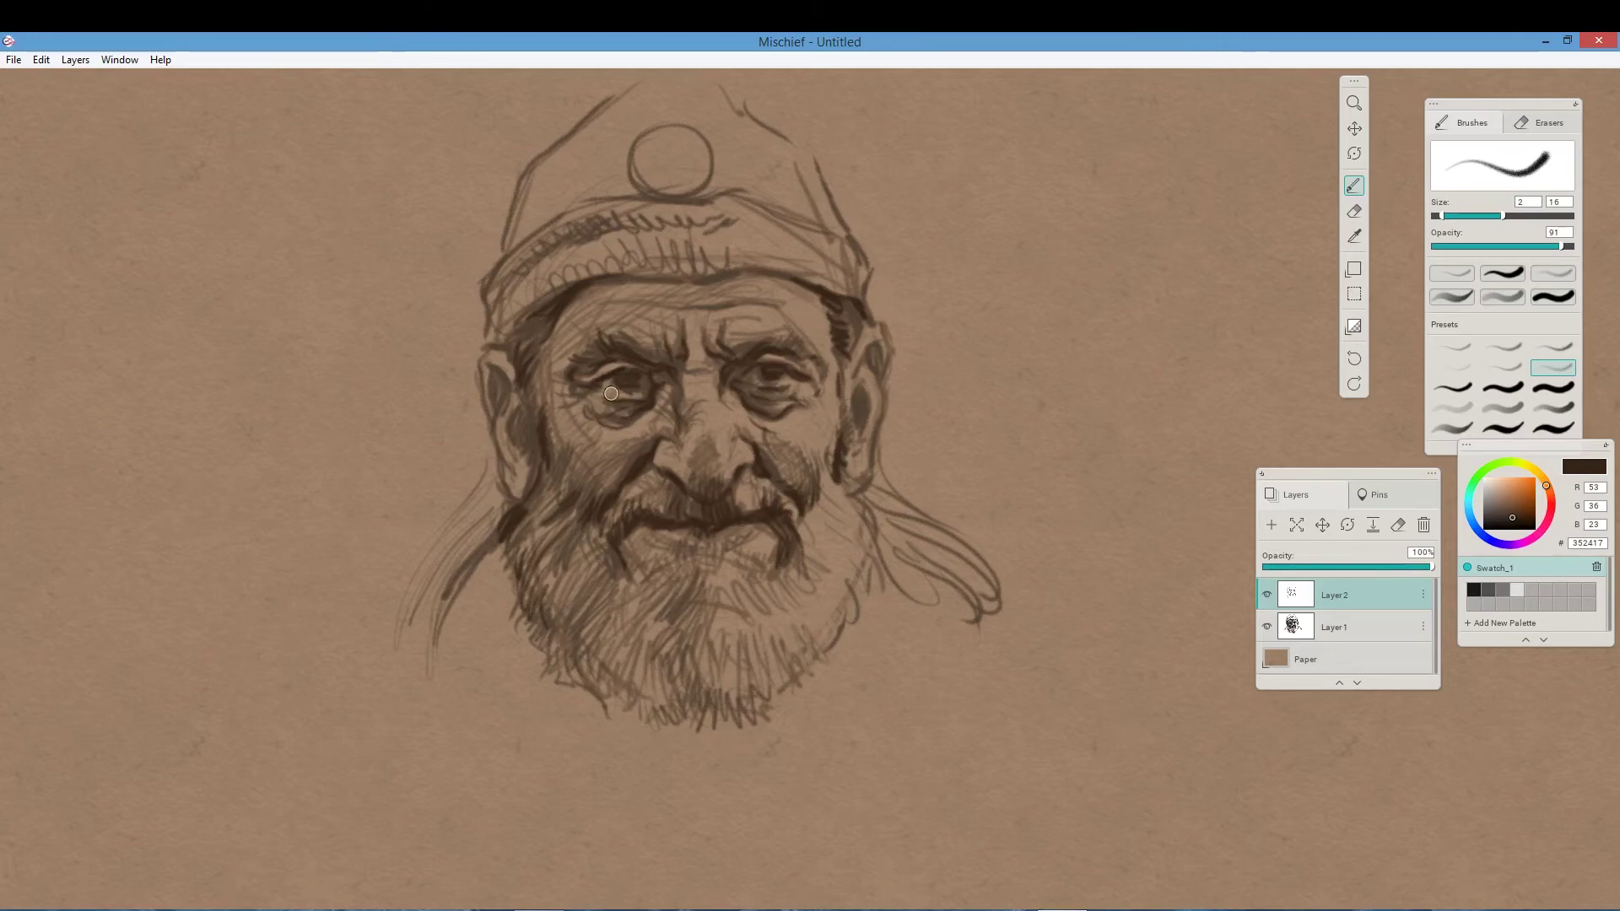
drag(611, 394, 631, 387)
mouse_move(690, 550)
mouse_down()
mouse_move(721, 625)
mouse_move(682, 670)
mouse_move(713, 700)
mouse_move(695, 714)
mouse_move(734, 722)
mouse_move(738, 616)
mouse_move(717, 557)
mouse_move(631, 605)
mouse_move(611, 590)
mouse_move(590, 628)
mouse_move(605, 586)
mouse_move(624, 629)
mouse_move(612, 574)
mouse_move(561, 548)
mouse_move(567, 612)
mouse_up()
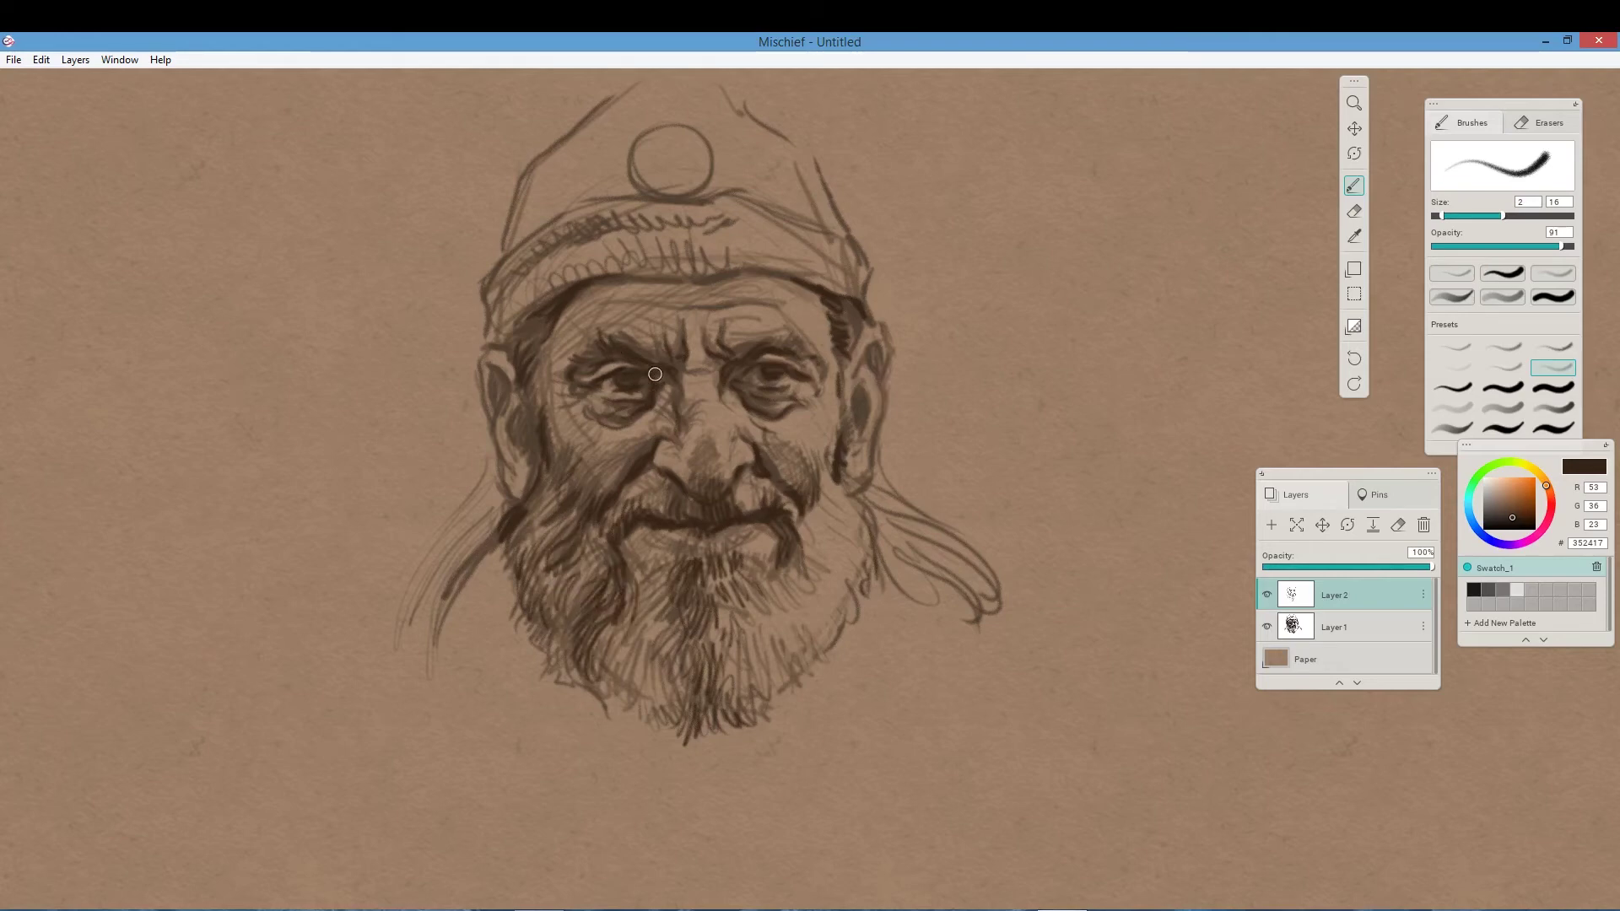
Darken the line under the cap's brim, both temples and ears, and the hair lock below the right ear.
drag(620, 275, 827, 288)
drag(527, 305, 518, 354)
drag(557, 300, 548, 314)
mouse_move(525, 395)
mouse_down()
mouse_move(508, 406)
mouse_move(496, 364)
mouse_move(516, 429)
mouse_move(511, 497)
mouse_up()
drag(861, 371, 854, 420)
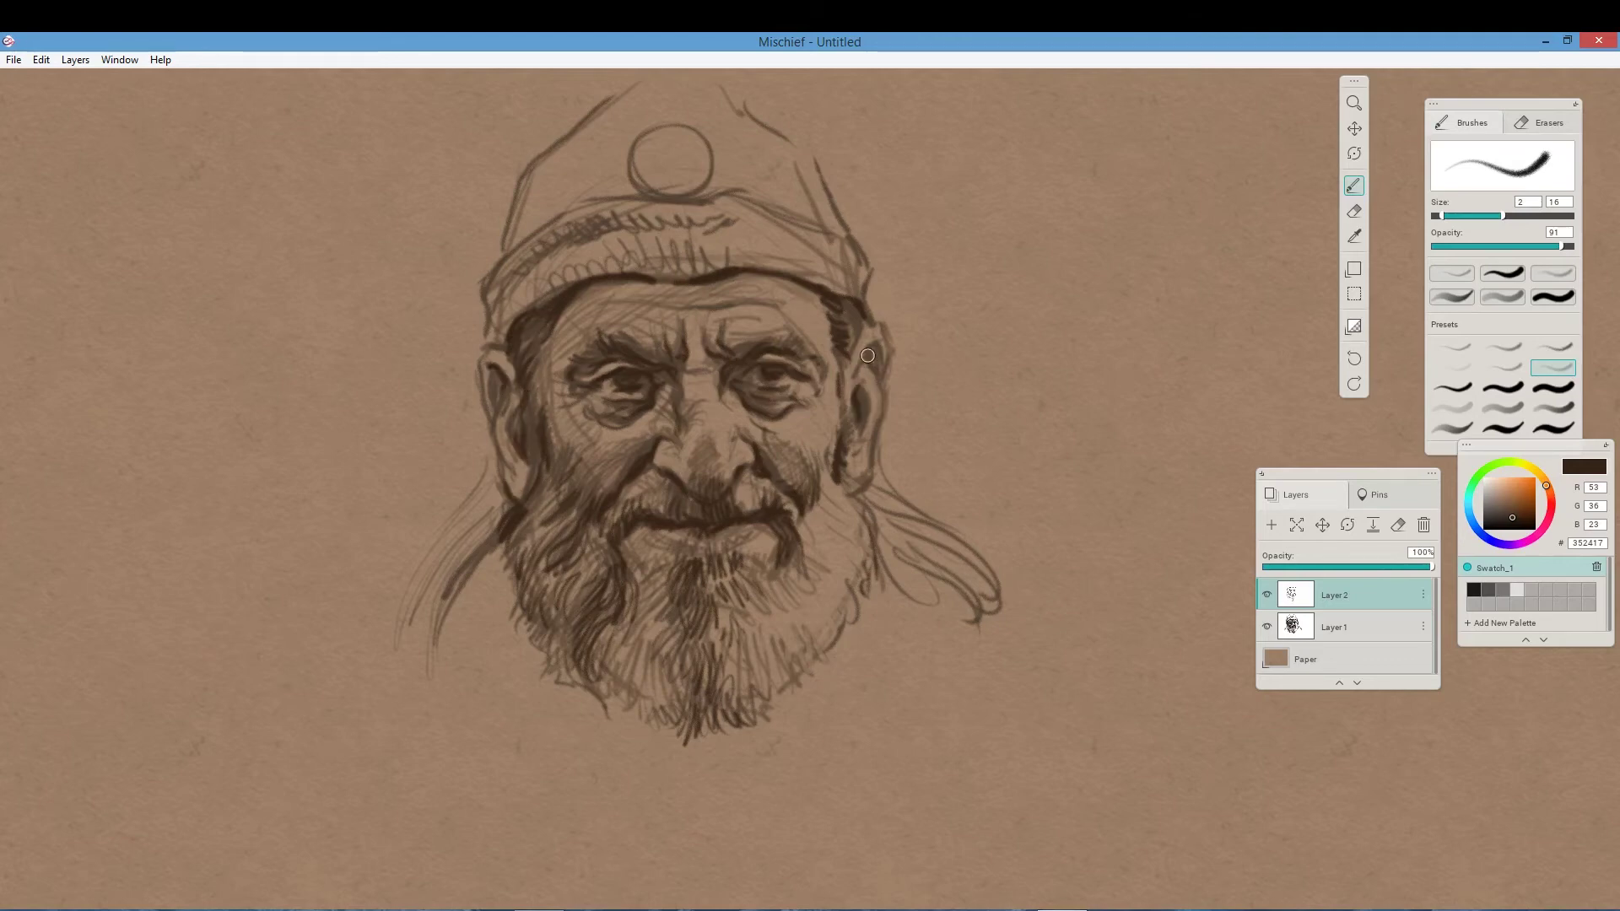
drag(869, 342, 877, 364)
mouse_move(894, 447)
mouse_down()
mouse_move(878, 478)
mouse_move(961, 540)
mouse_up()
Draw dark strands below the lower lip and around the beard's lower and right edges.
mouse_move(624, 536)
mouse_down()
mouse_move(654, 601)
mouse_move(764, 577)
mouse_up()
mouse_move(650, 685)
mouse_down()
mouse_move(667, 743)
mouse_move(629, 732)
mouse_up()
mouse_move(772, 685)
mouse_down()
mouse_move(797, 730)
mouse_move(823, 708)
mouse_up()
drag(866, 569, 852, 645)
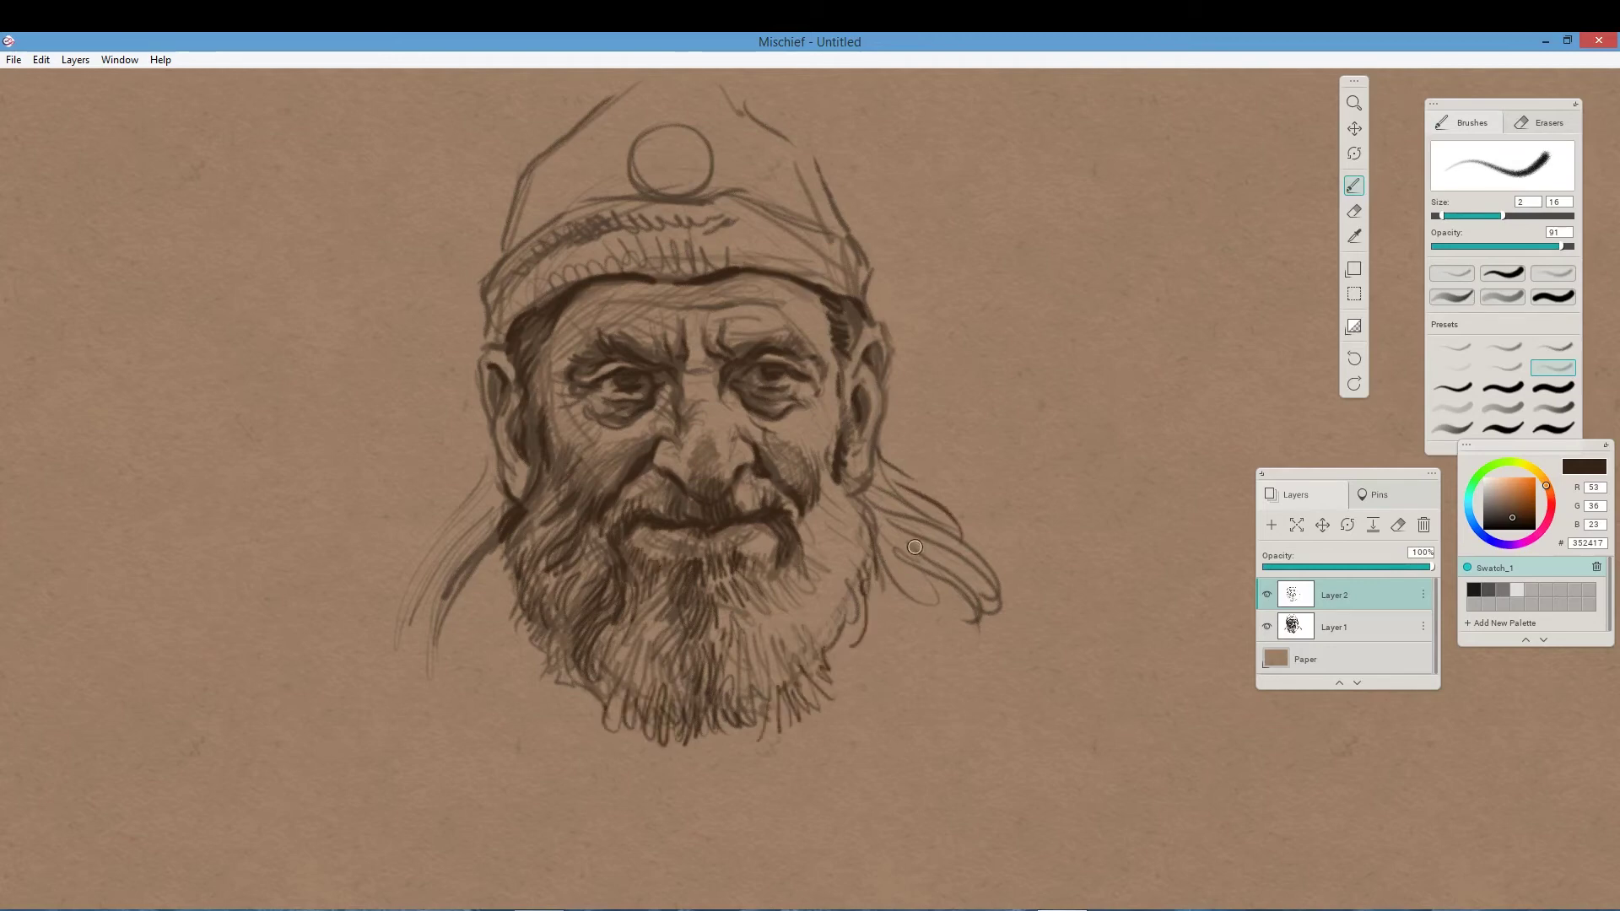
Add dark strokes to the forehead wrinkles, the left temple and the fold beside the left nostril.
drag(623, 304, 666, 325)
drag(548, 329, 536, 413)
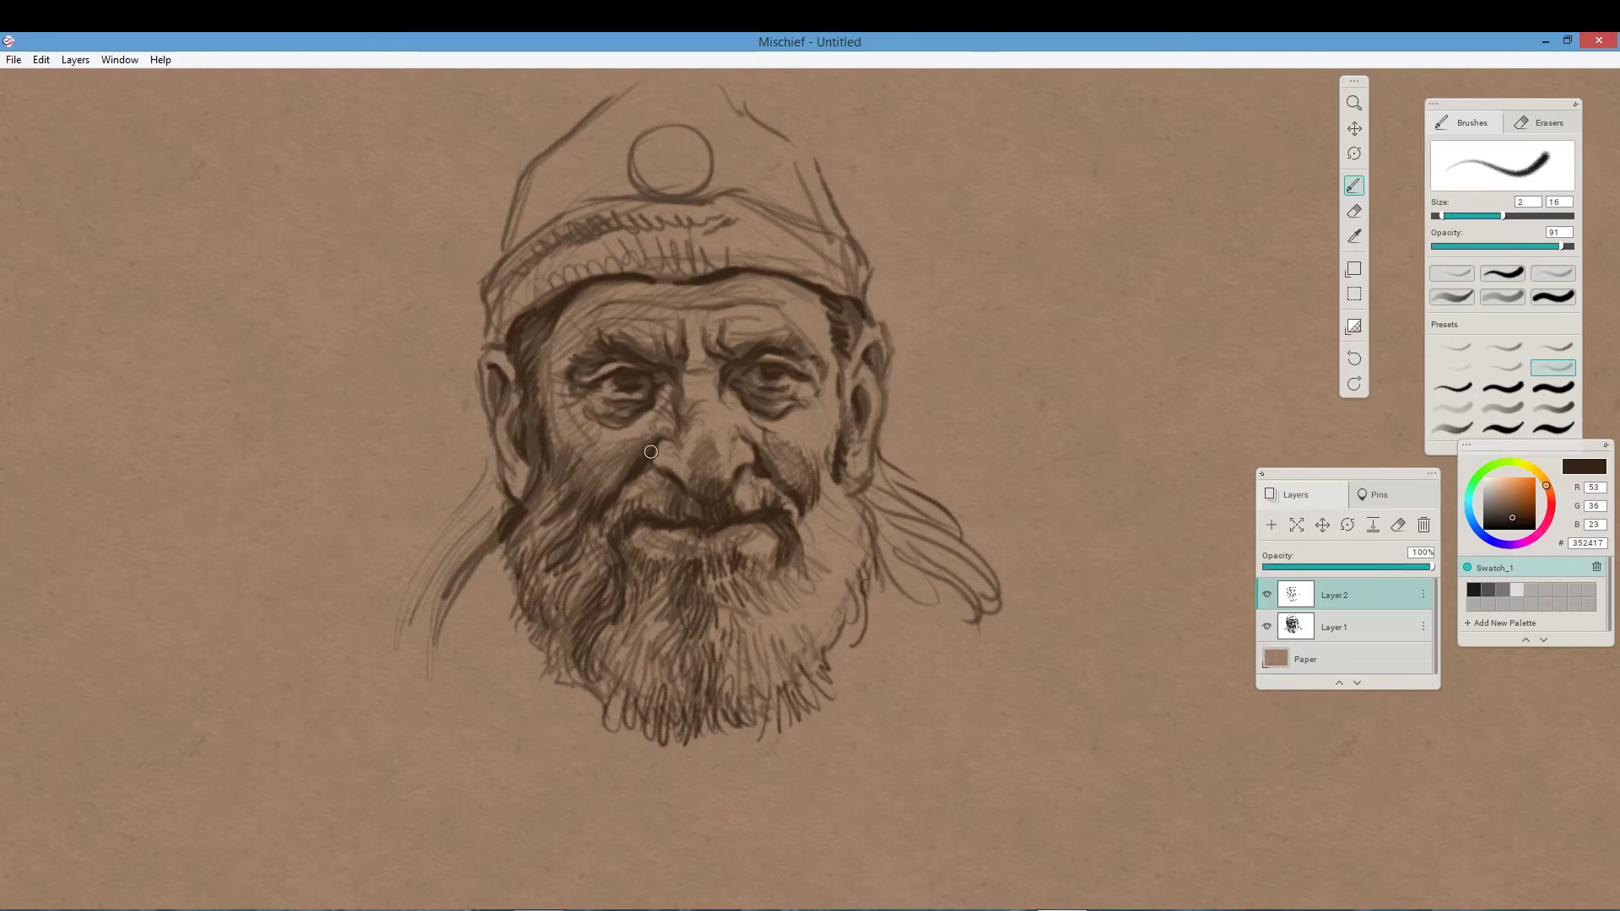
drag(650, 447, 654, 471)
Switch to near-black brown #100A05 and deepen the shadows under the brim, at the temples, in the left beard and along the cap's left outline.
alt+click(759, 508)
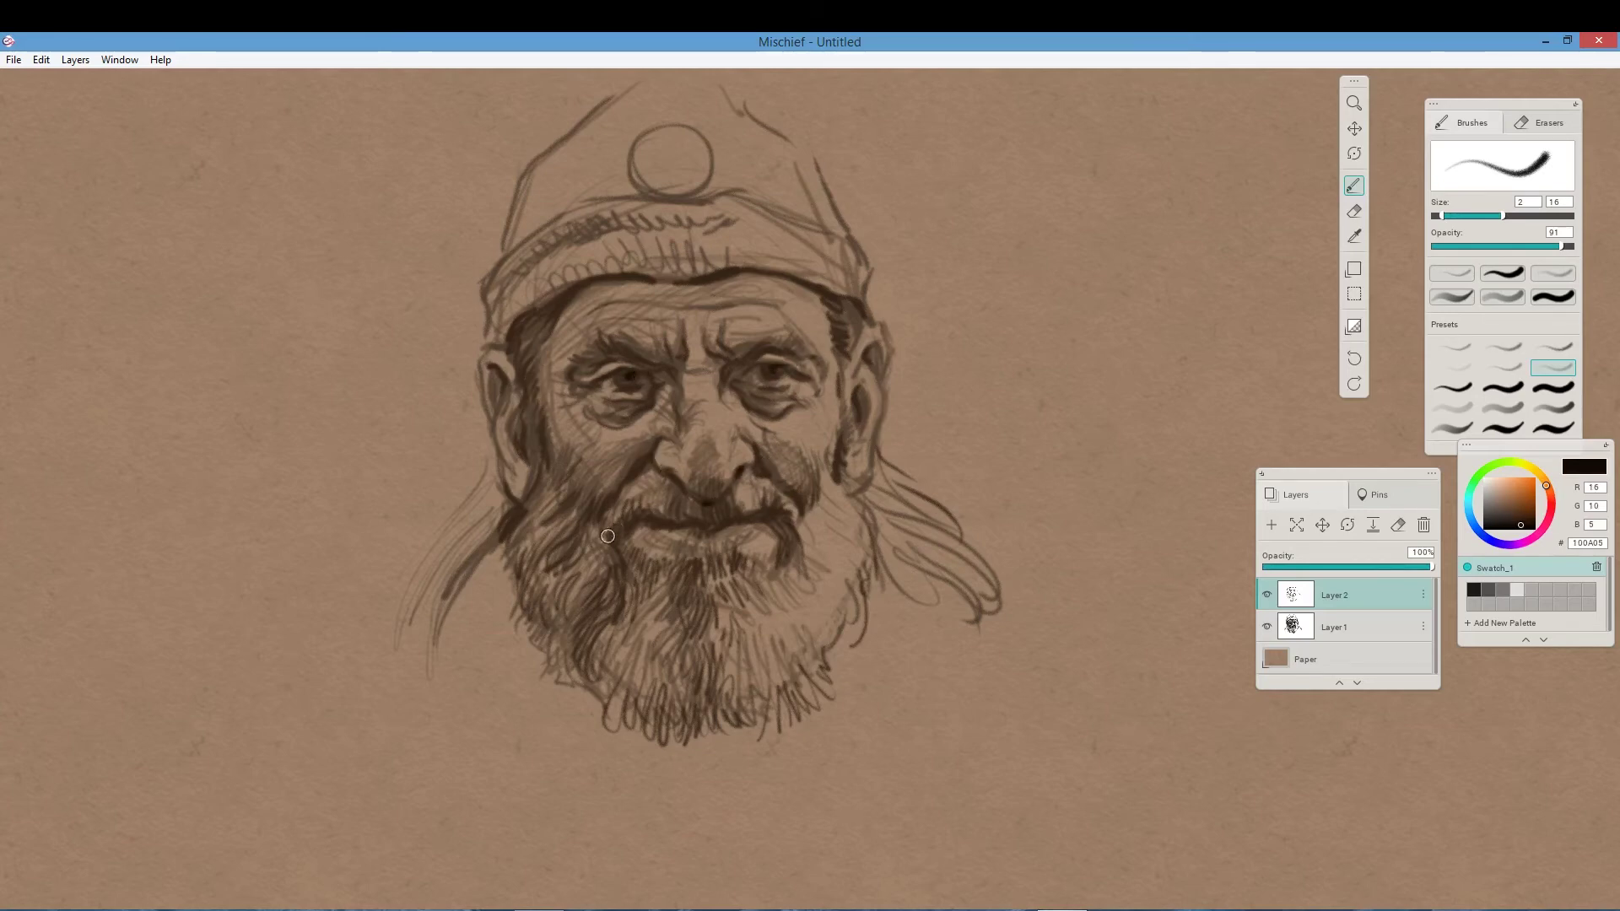
drag(577, 308, 519, 321)
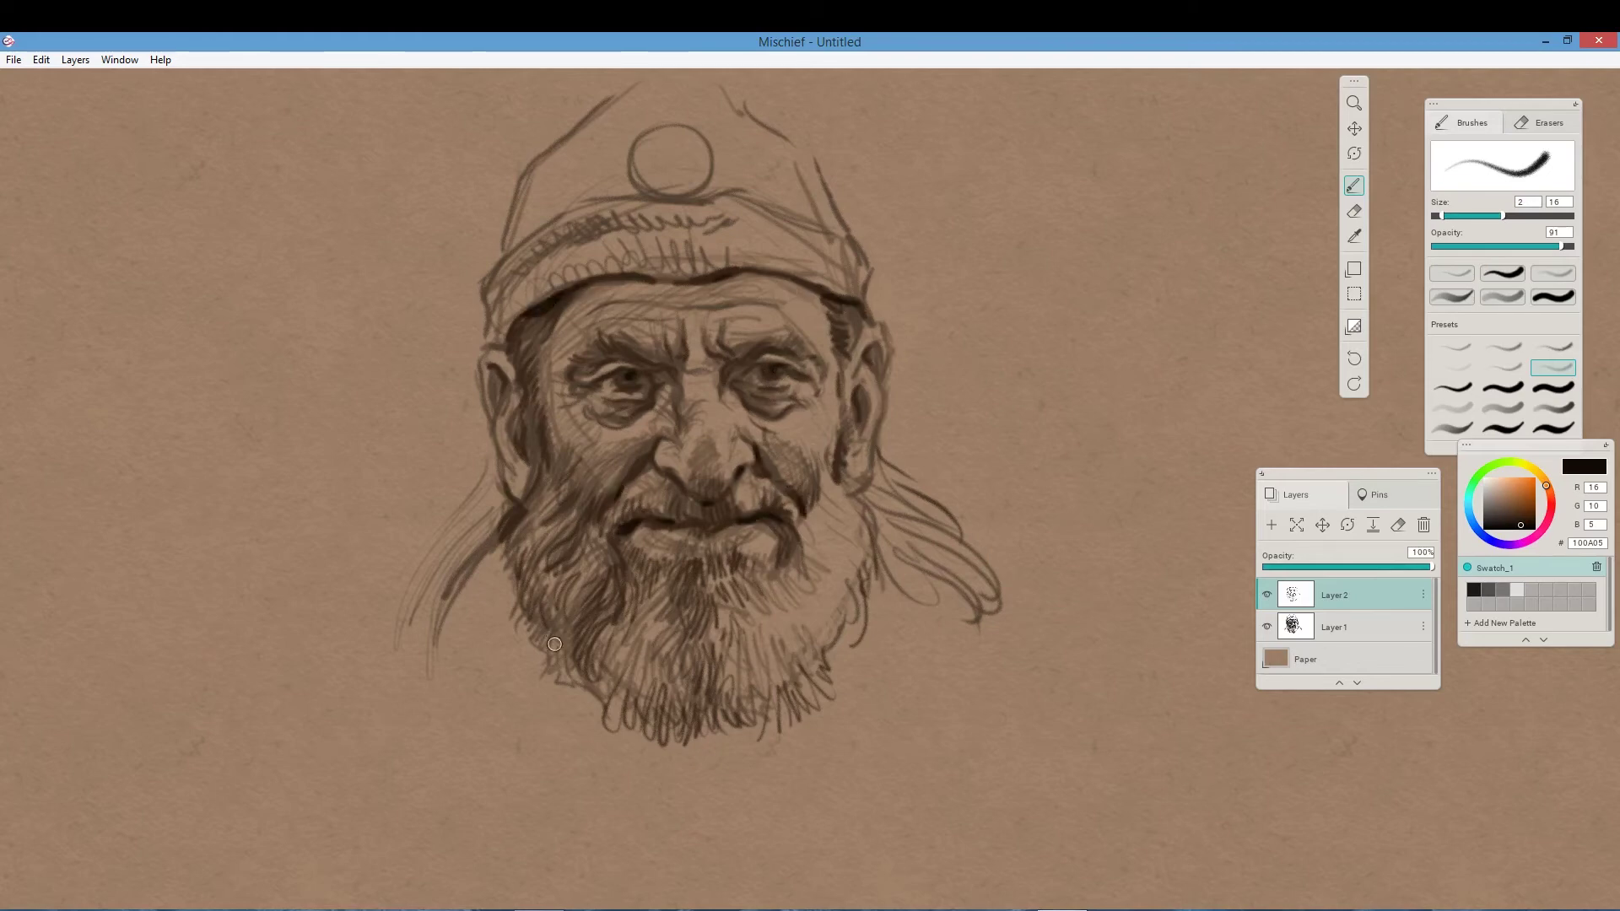
drag(554, 644, 581, 675)
drag(502, 468, 524, 560)
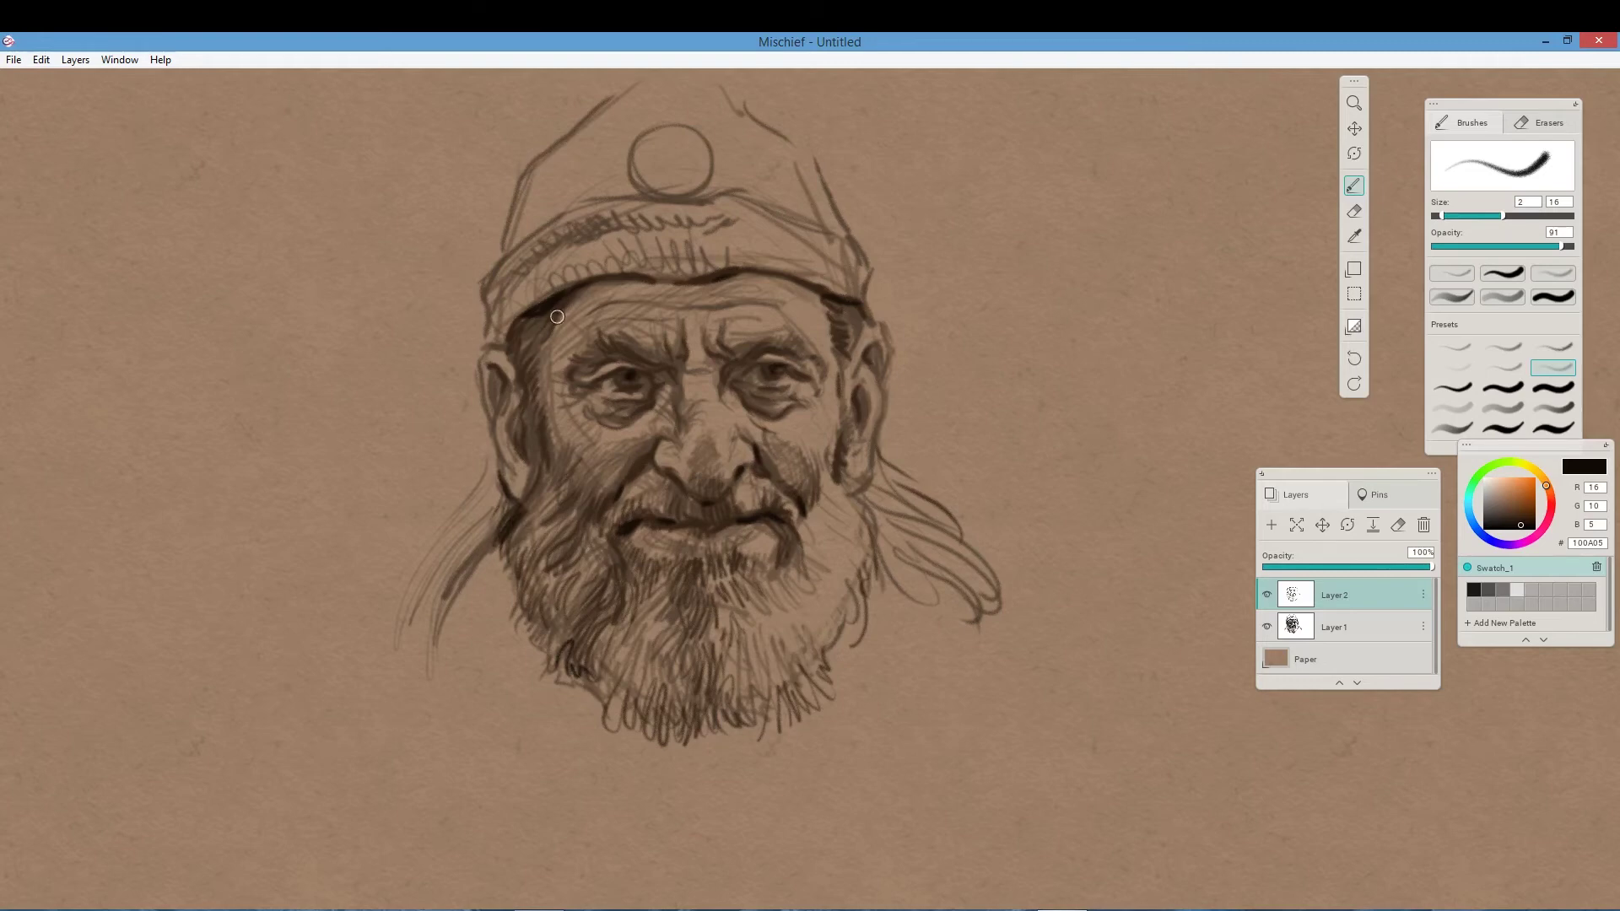
drag(527, 359, 527, 397)
drag(841, 327, 850, 375)
drag(764, 274, 659, 278)
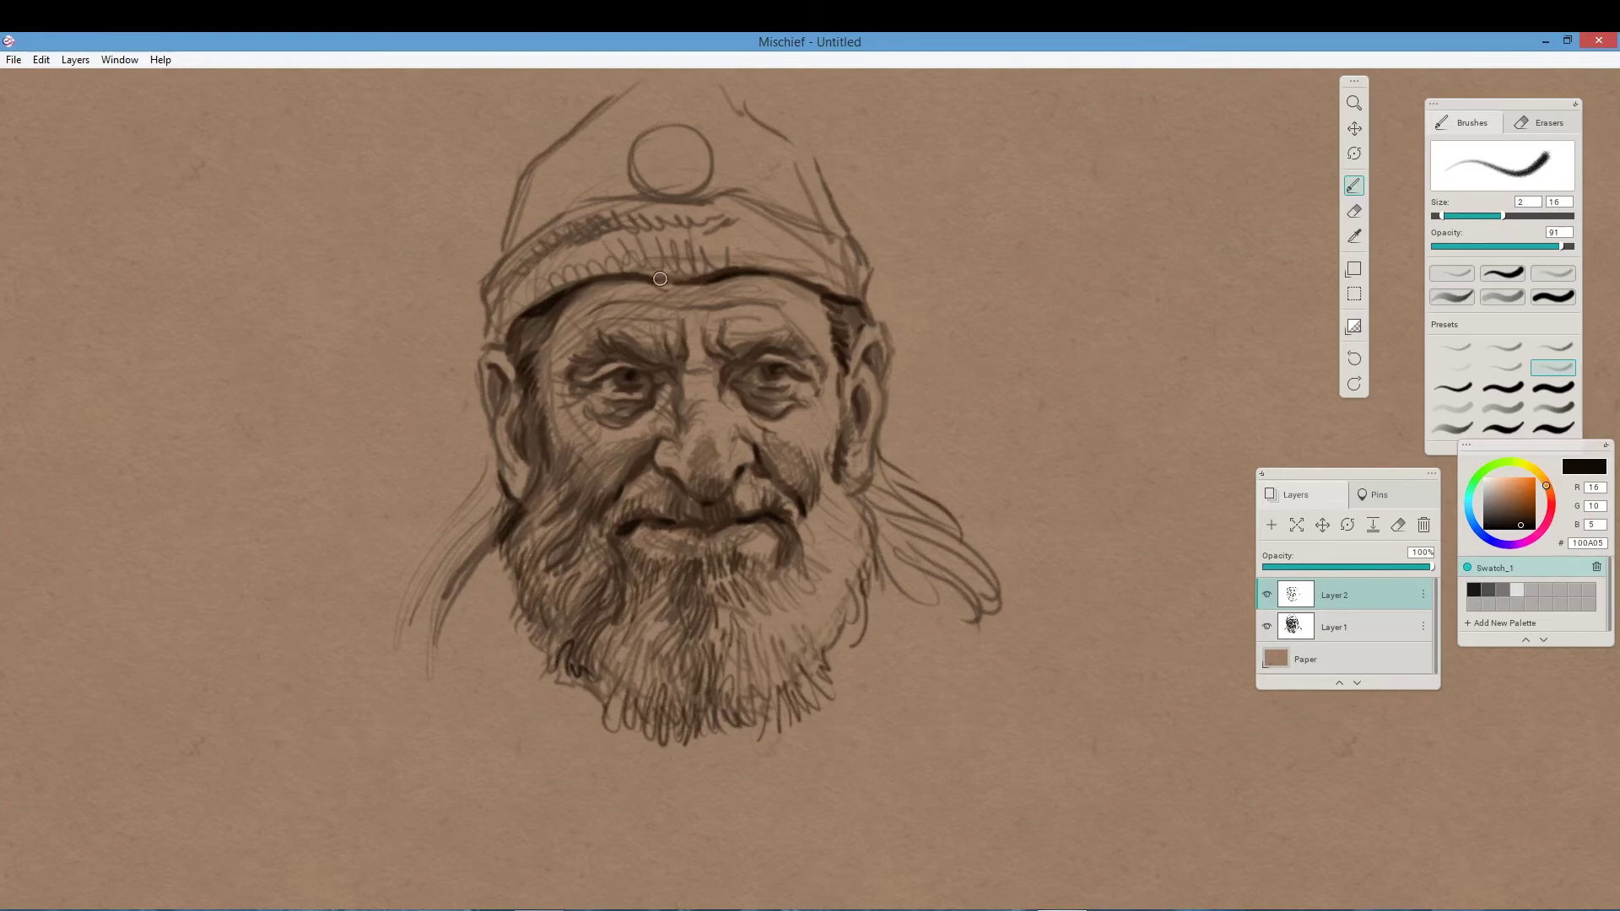
mouse_move(510, 265)
mouse_down()
mouse_move(489, 239)
mouse_move(601, 101)
mouse_up()
drag(1519, 521, 1499, 485)
drag(1112, 302, 1065, 363)
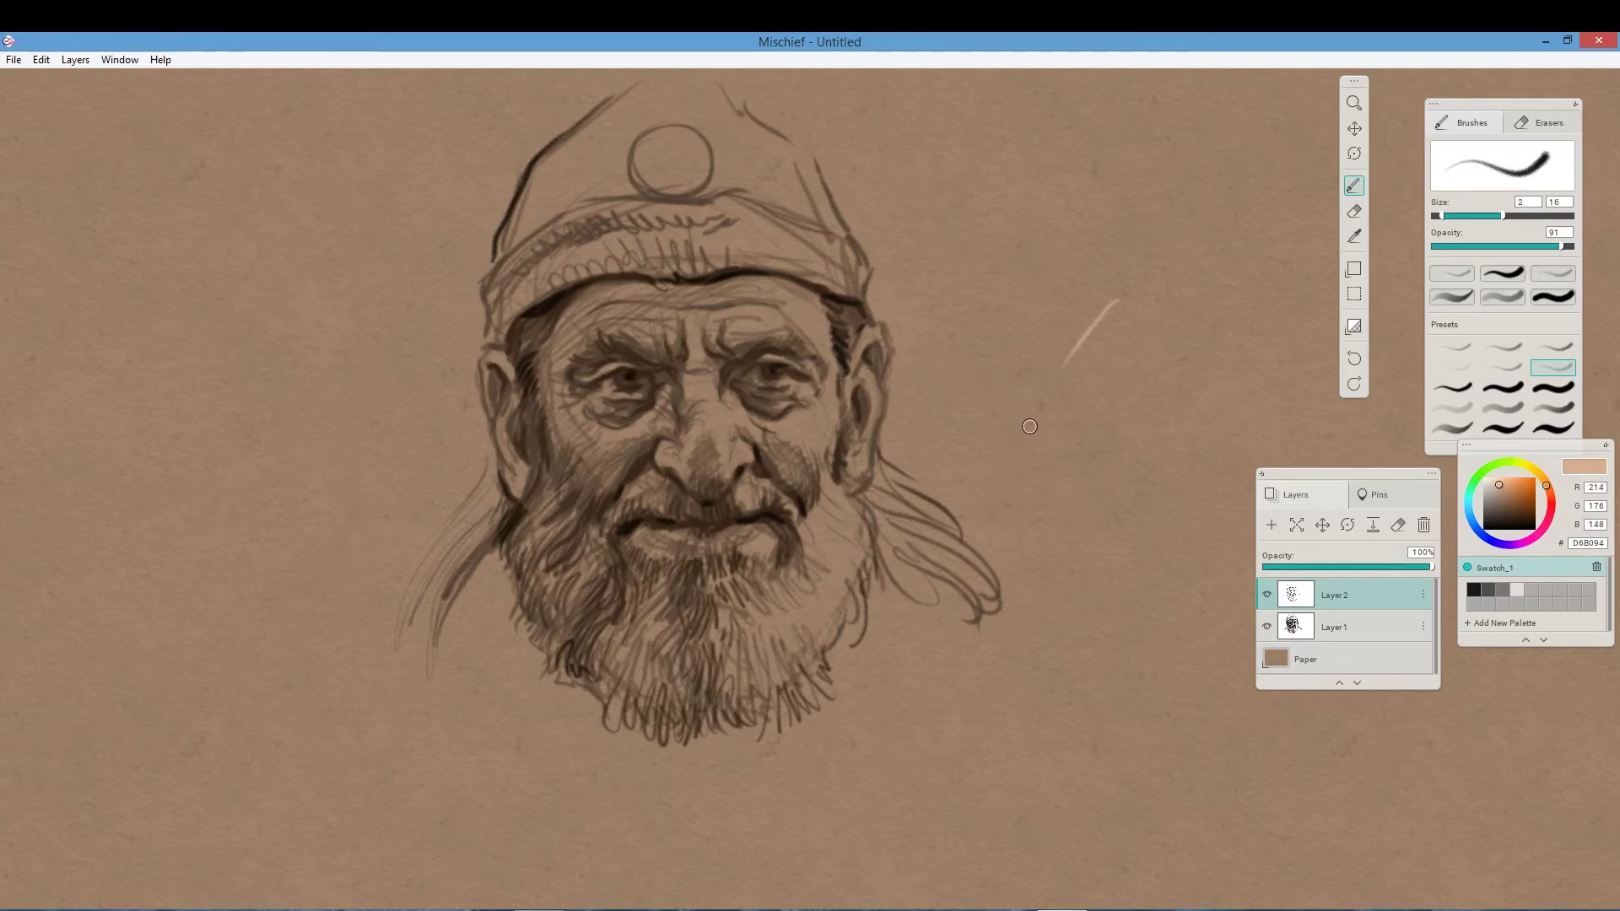
key(ctrl+z)
Choose the light tan colour #C1A693, set the brush opacity to 100, and paint a first highlight at the top of the right beard.
drag(1509, 493, 1496, 491)
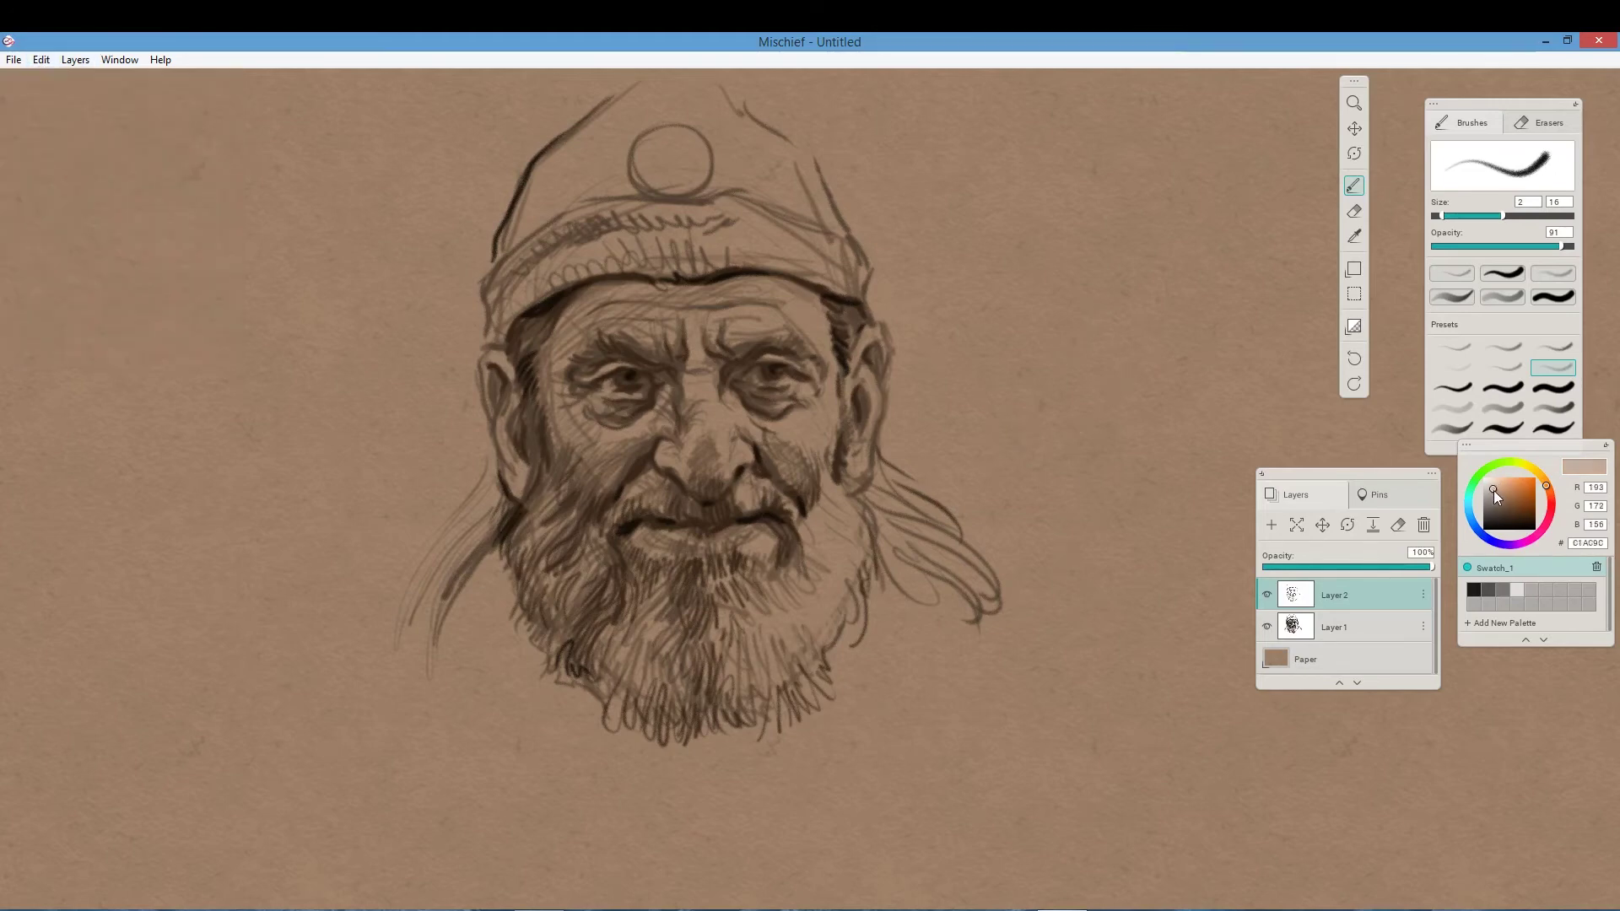
click(1493, 489)
click(42, 59)
click(56, 86)
drag(814, 474, 844, 529)
drag(1561, 245, 1581, 255)
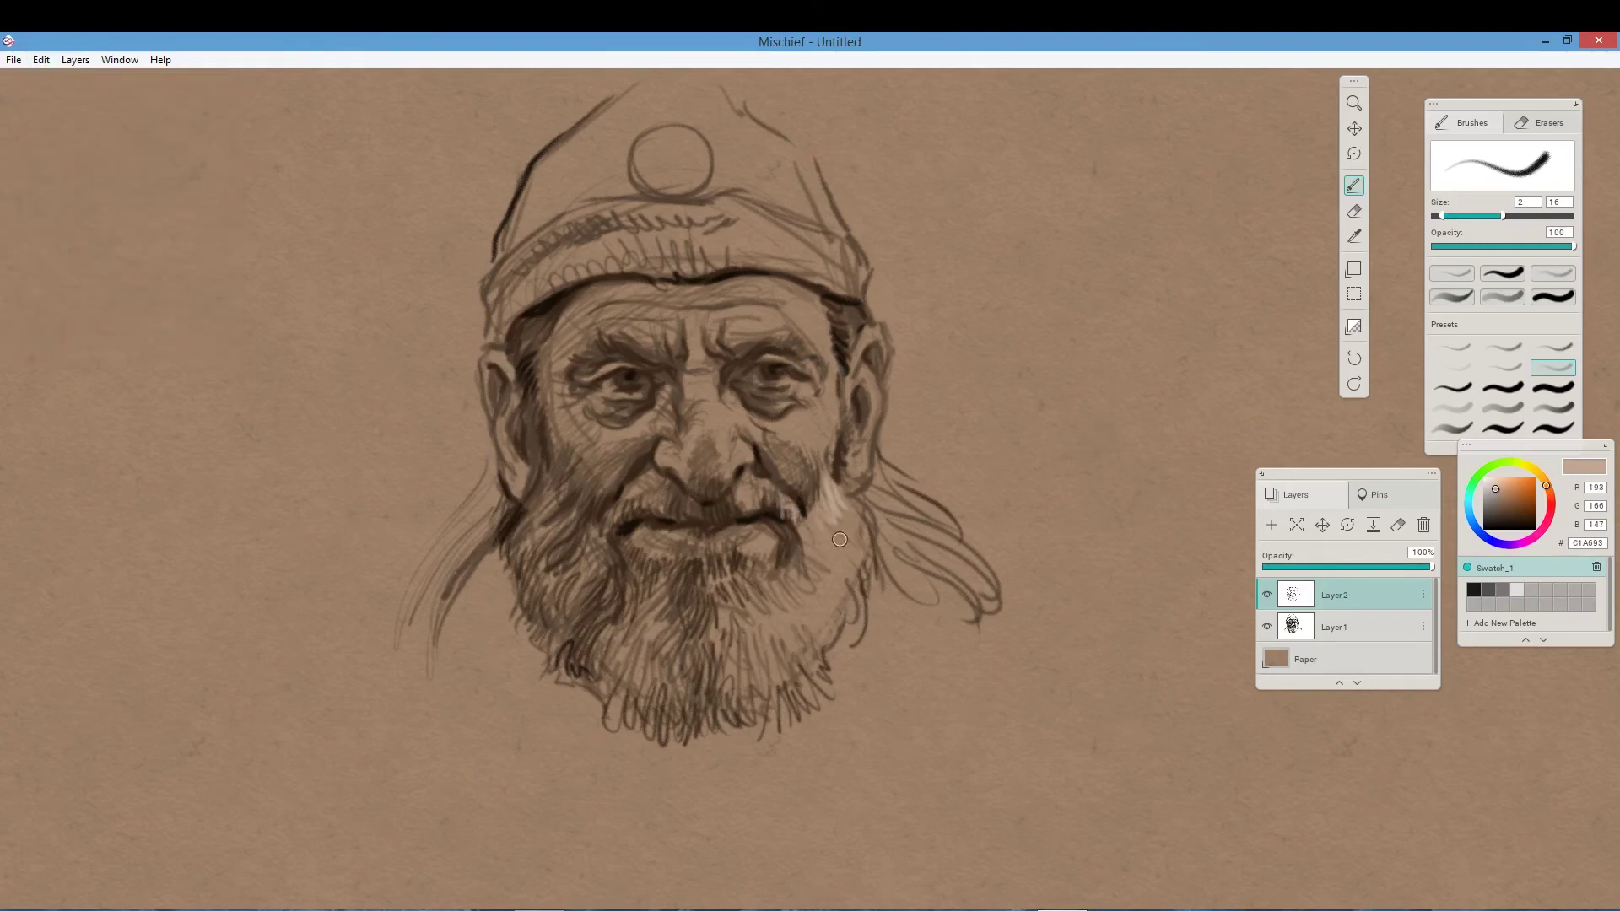
Paint light tan strands down the right side of the beard and on the right half of the moustache.
mouse_move(839, 539)
mouse_down()
mouse_move(865, 522)
mouse_move(854, 587)
mouse_up()
mouse_move(788, 538)
mouse_down()
mouse_move(751, 595)
mouse_move(805, 591)
mouse_move(753, 638)
mouse_up()
mouse_move(812, 588)
mouse_down()
mouse_move(763, 645)
mouse_move(797, 631)
mouse_up()
mouse_move(848, 530)
mouse_down()
mouse_move(814, 595)
mouse_move(825, 624)
mouse_move(743, 683)
mouse_move(758, 724)
mouse_up()
mouse_move(806, 634)
mouse_down()
mouse_move(780, 719)
mouse_move(789, 699)
mouse_up()
drag(844, 624, 810, 683)
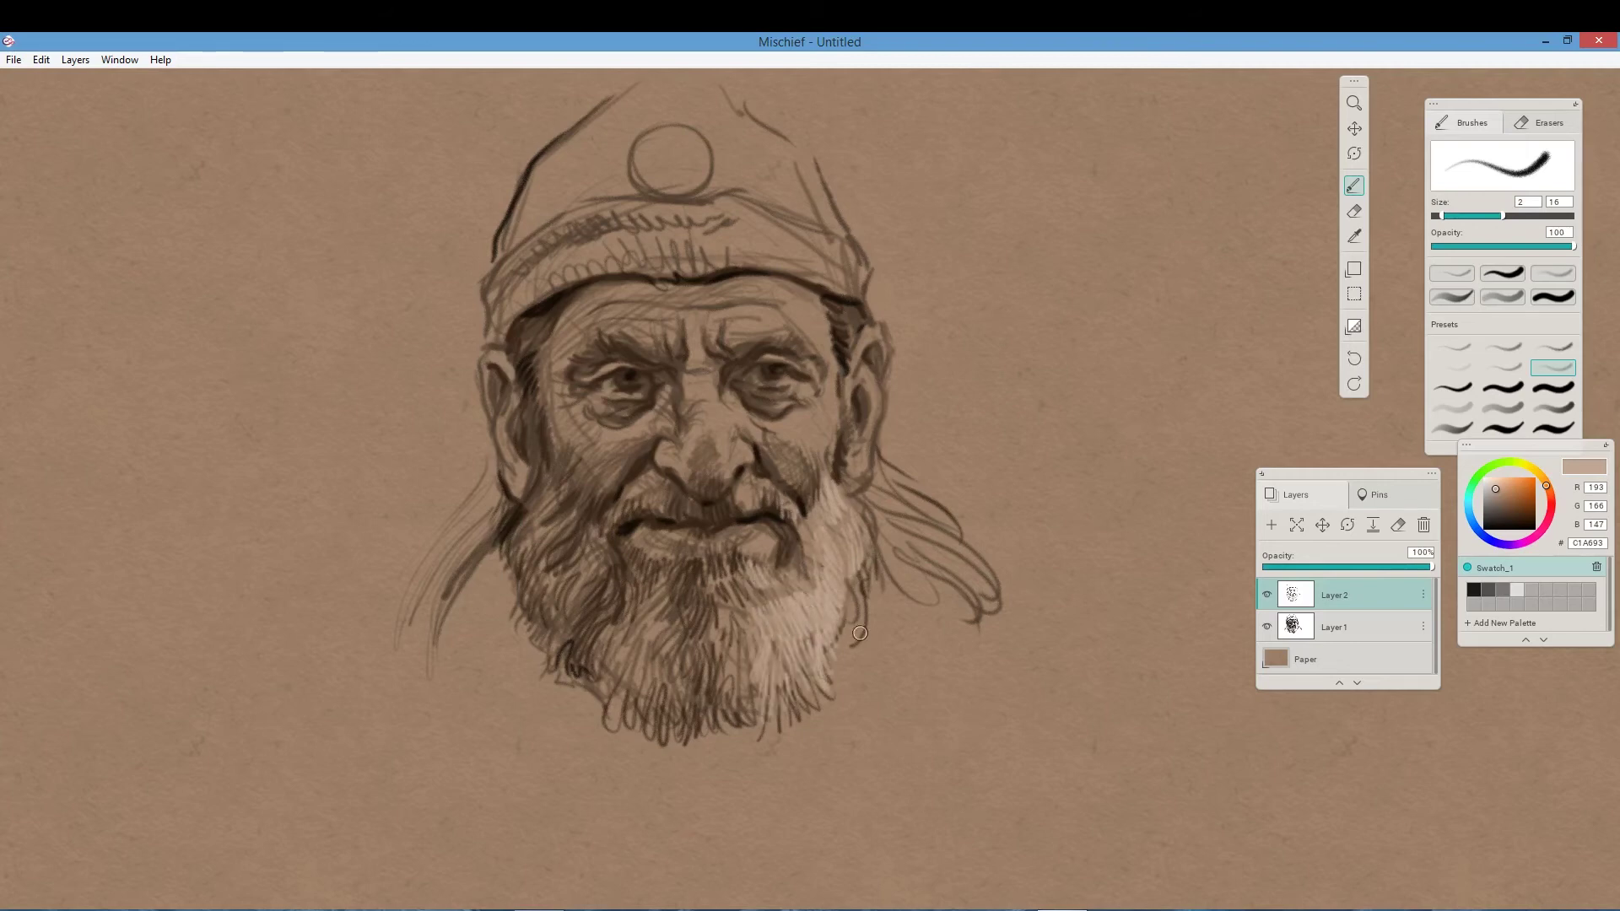
drag(761, 585, 724, 658)
mouse_move(752, 479)
mouse_down()
mouse_move(735, 509)
mouse_move(764, 517)
mouse_up()
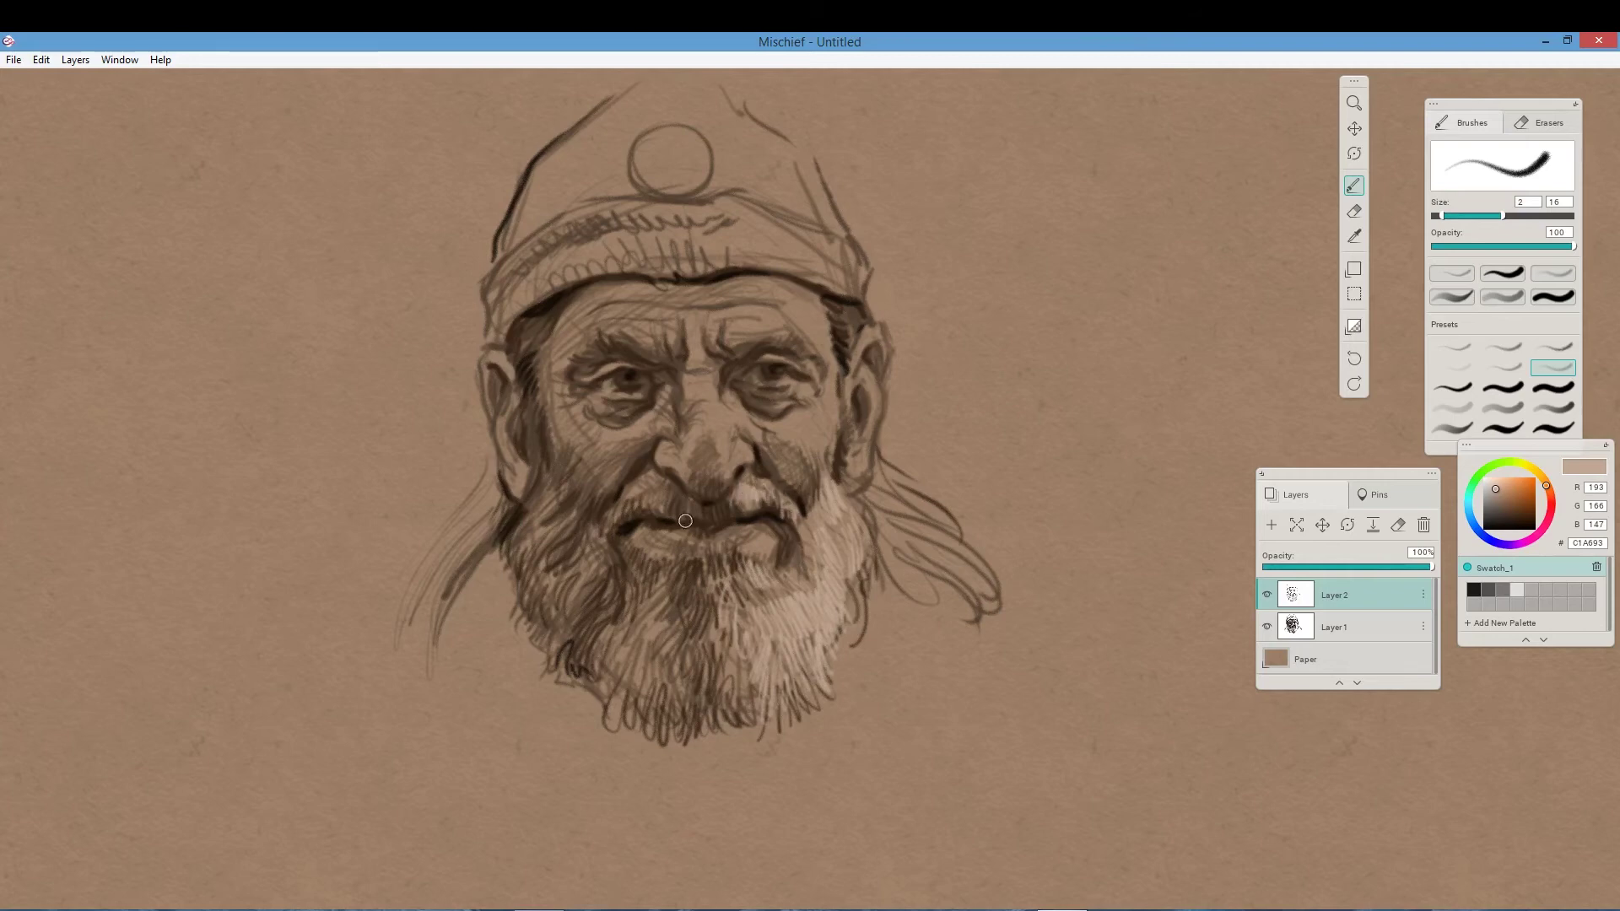
Add light strands through the centre and lower middle of the beard down to its tips.
drag(684, 580, 648, 639)
mouse_move(684, 599)
mouse_down()
mouse_move(653, 668)
mouse_move(591, 695)
mouse_move(617, 722)
mouse_up()
drag(680, 677, 639, 730)
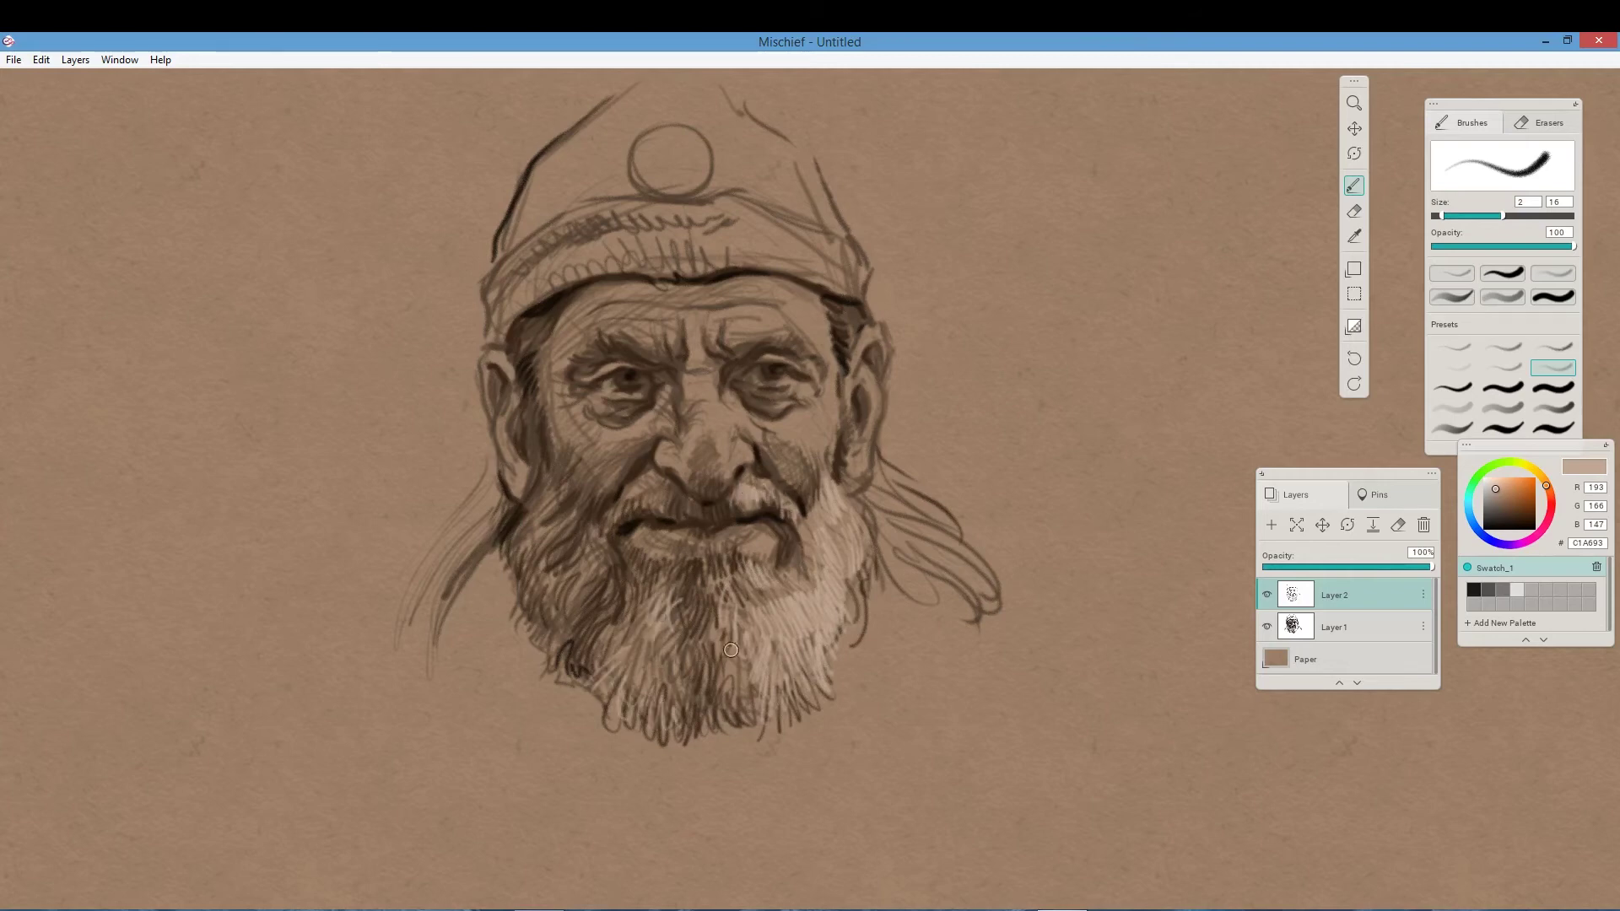
drag(742, 643, 715, 719)
drag(760, 683, 736, 727)
drag(793, 621, 739, 667)
Brighten the outer right edge of the beard with long light tan strokes.
mouse_move(852, 513)
mouse_down()
mouse_move(820, 570)
mouse_move(835, 670)
mouse_up()
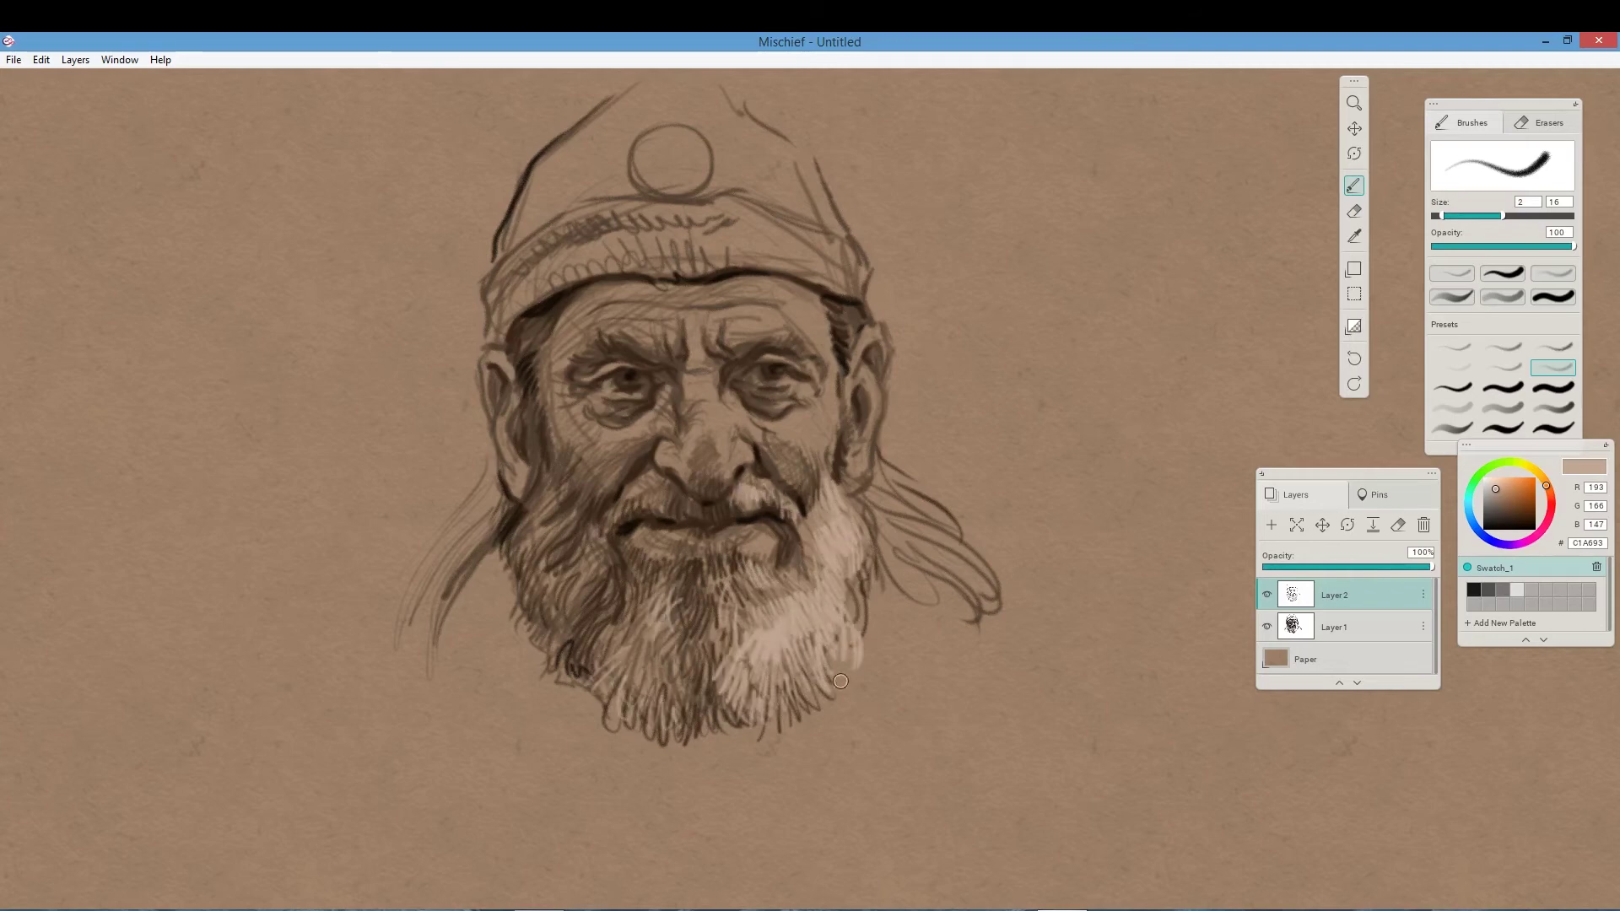
drag(866, 589, 837, 679)
drag(878, 588, 865, 628)
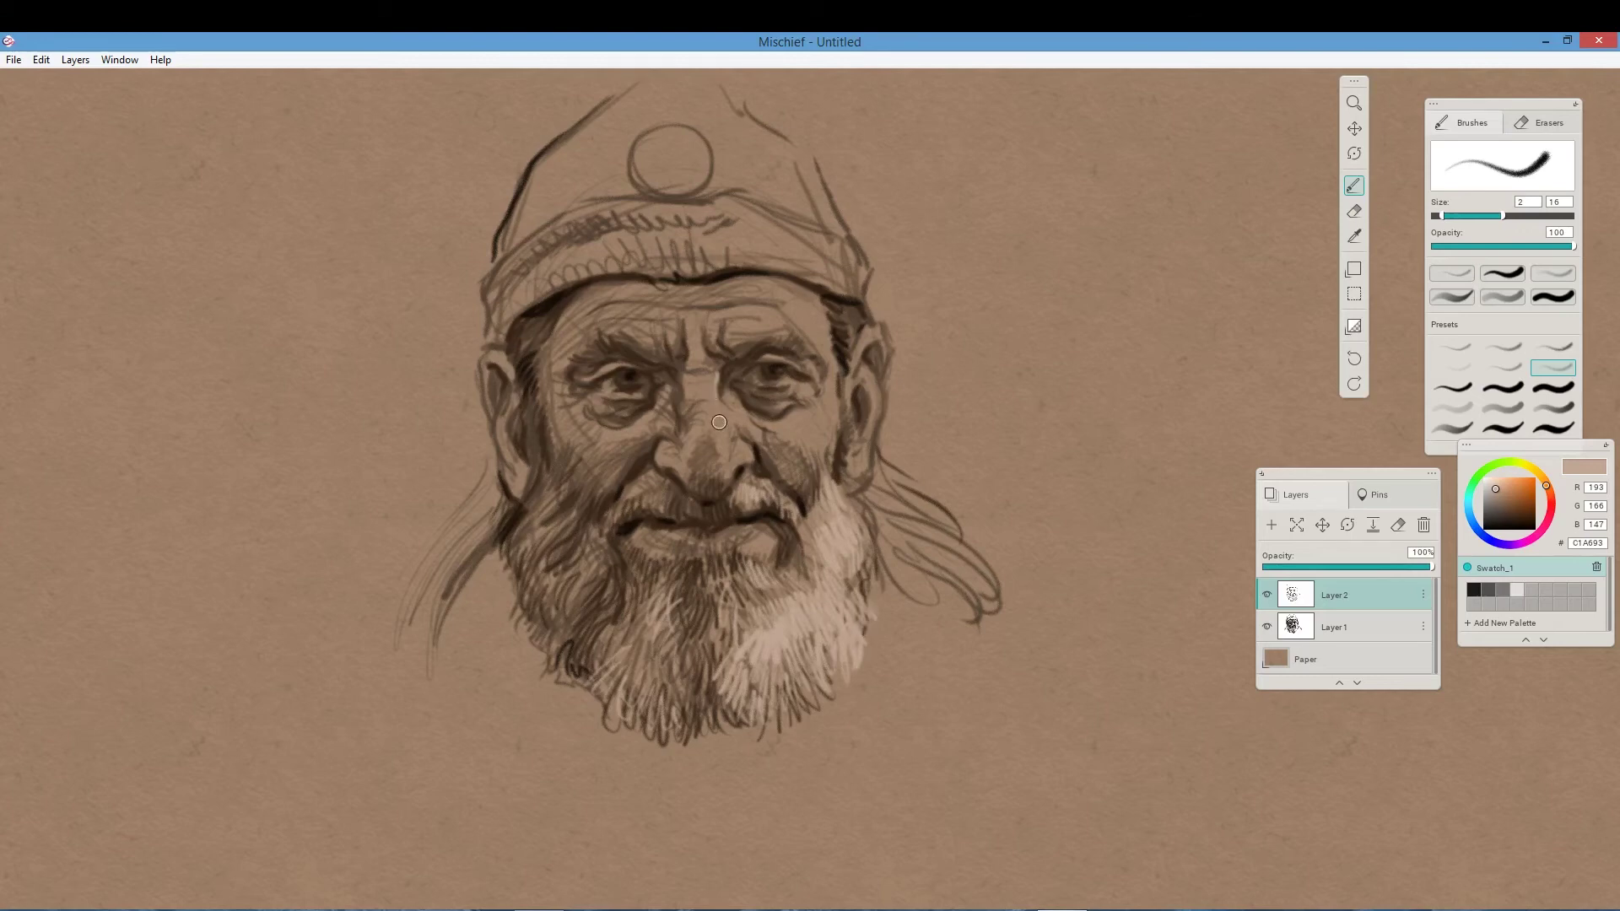
Paint light tan highlights on the bridge and tip of the nose and around the right eye.
drag(716, 407, 720, 462)
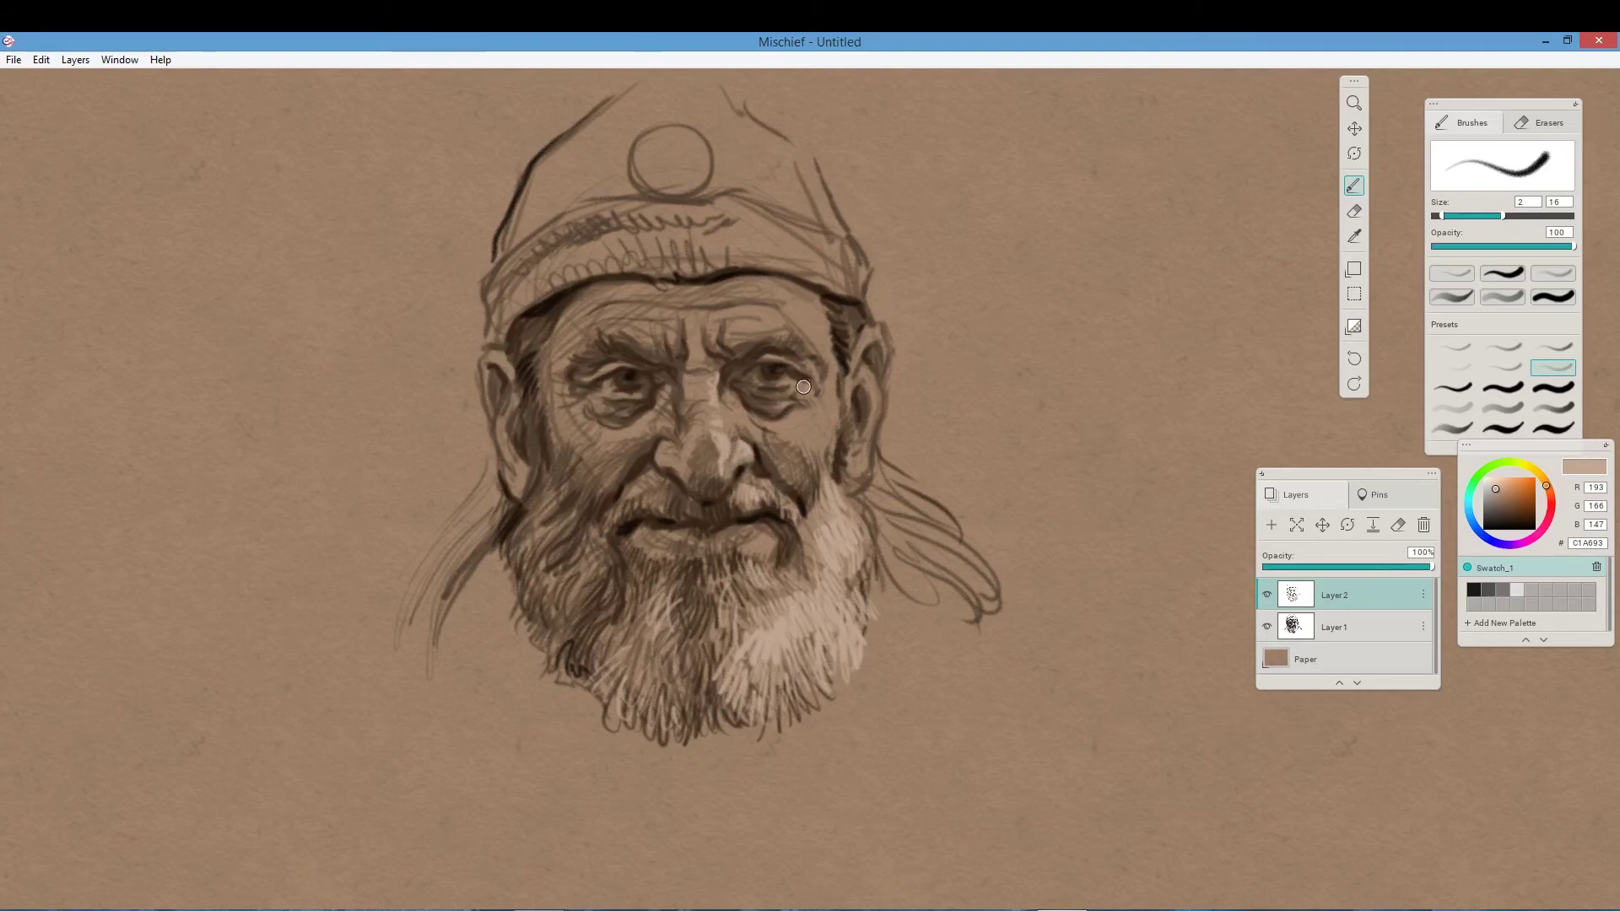
mouse_move(807, 393)
mouse_down()
mouse_move(773, 393)
mouse_move(833, 424)
mouse_move(815, 371)
mouse_up()
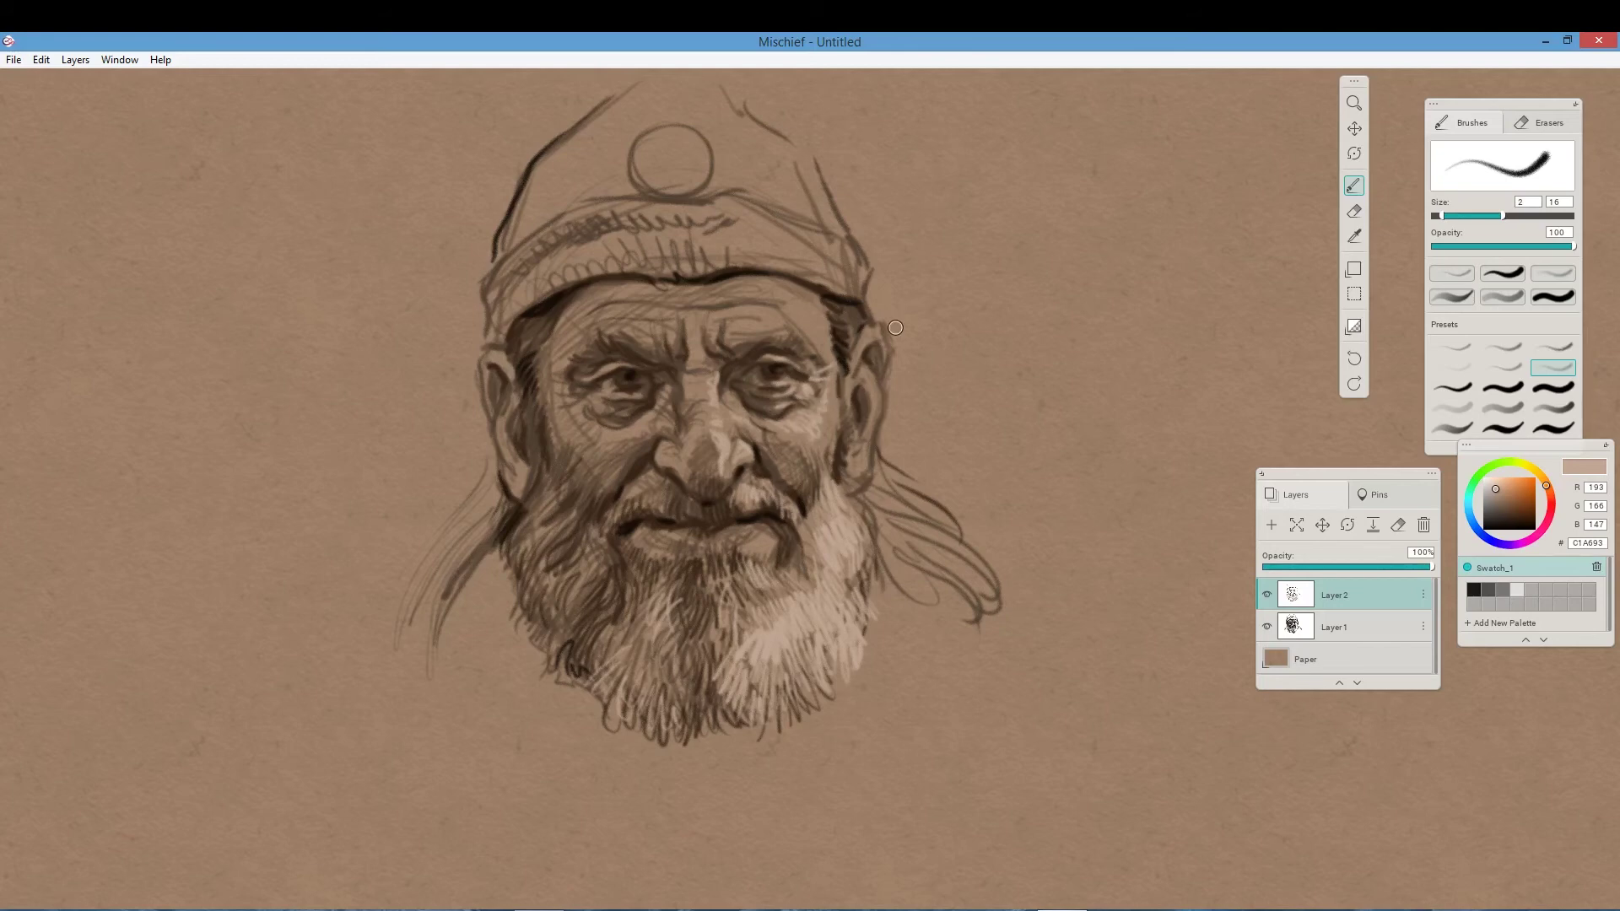
Paint light tan highlights on the right ear, the forehead, the nose bridge and the centre and lower right tips of the beard.
mouse_move(770, 306)
mouse_down()
mouse_move(806, 339)
mouse_move(771, 318)
mouse_up()
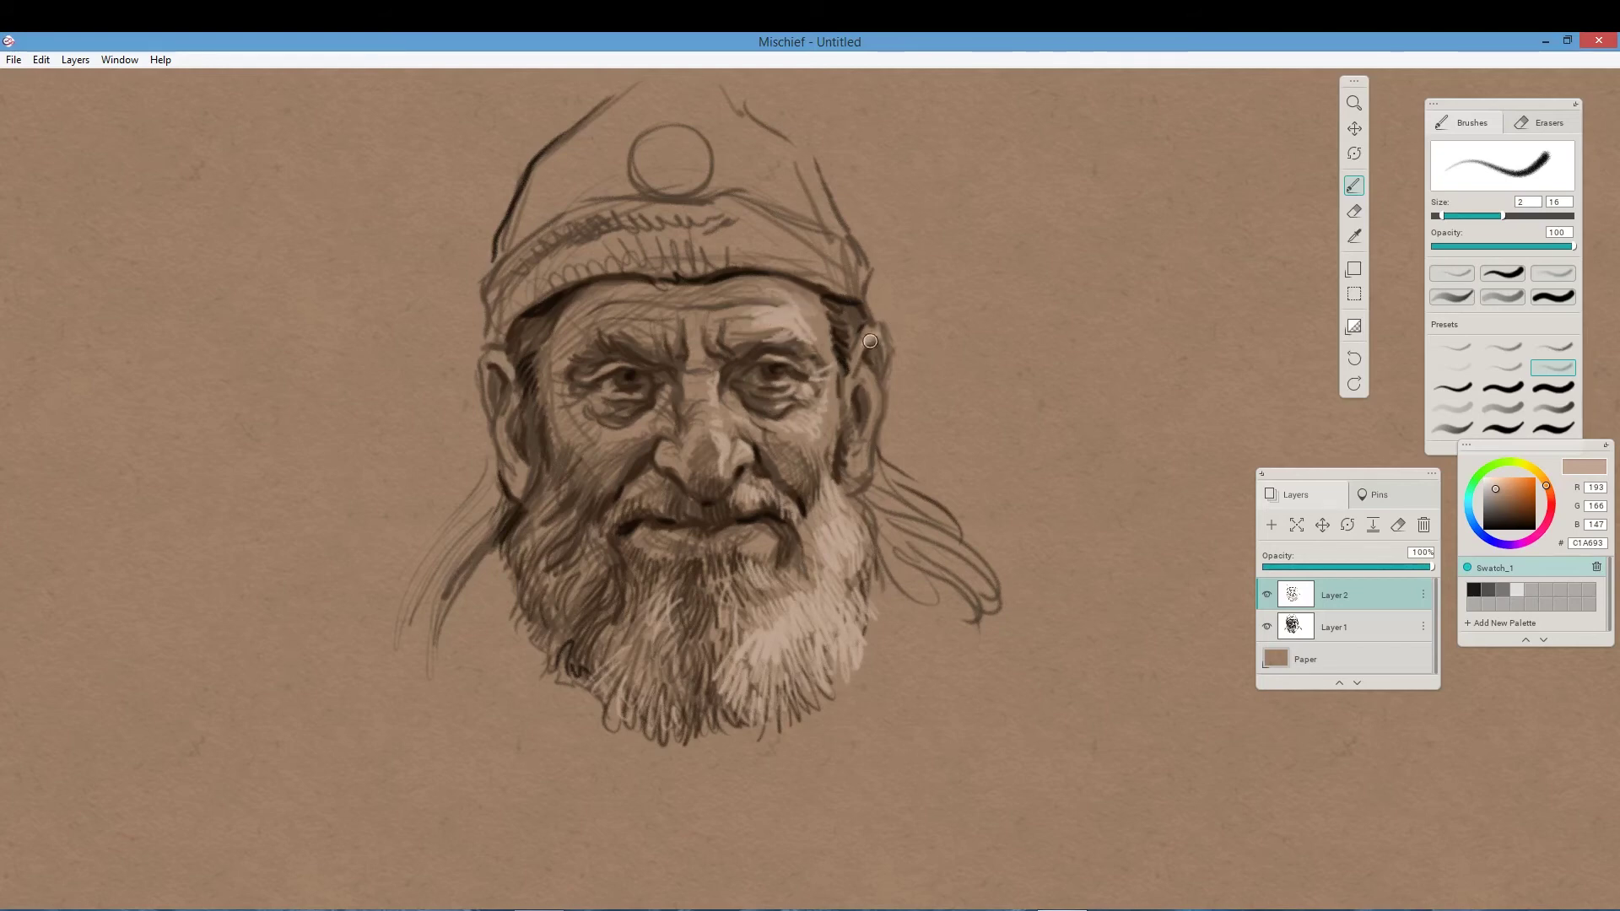
mouse_move(870, 341)
mouse_down()
mouse_move(877, 422)
mouse_move(860, 484)
mouse_up()
mouse_move(747, 675)
mouse_down()
mouse_move(742, 734)
mouse_move(789, 700)
mouse_up()
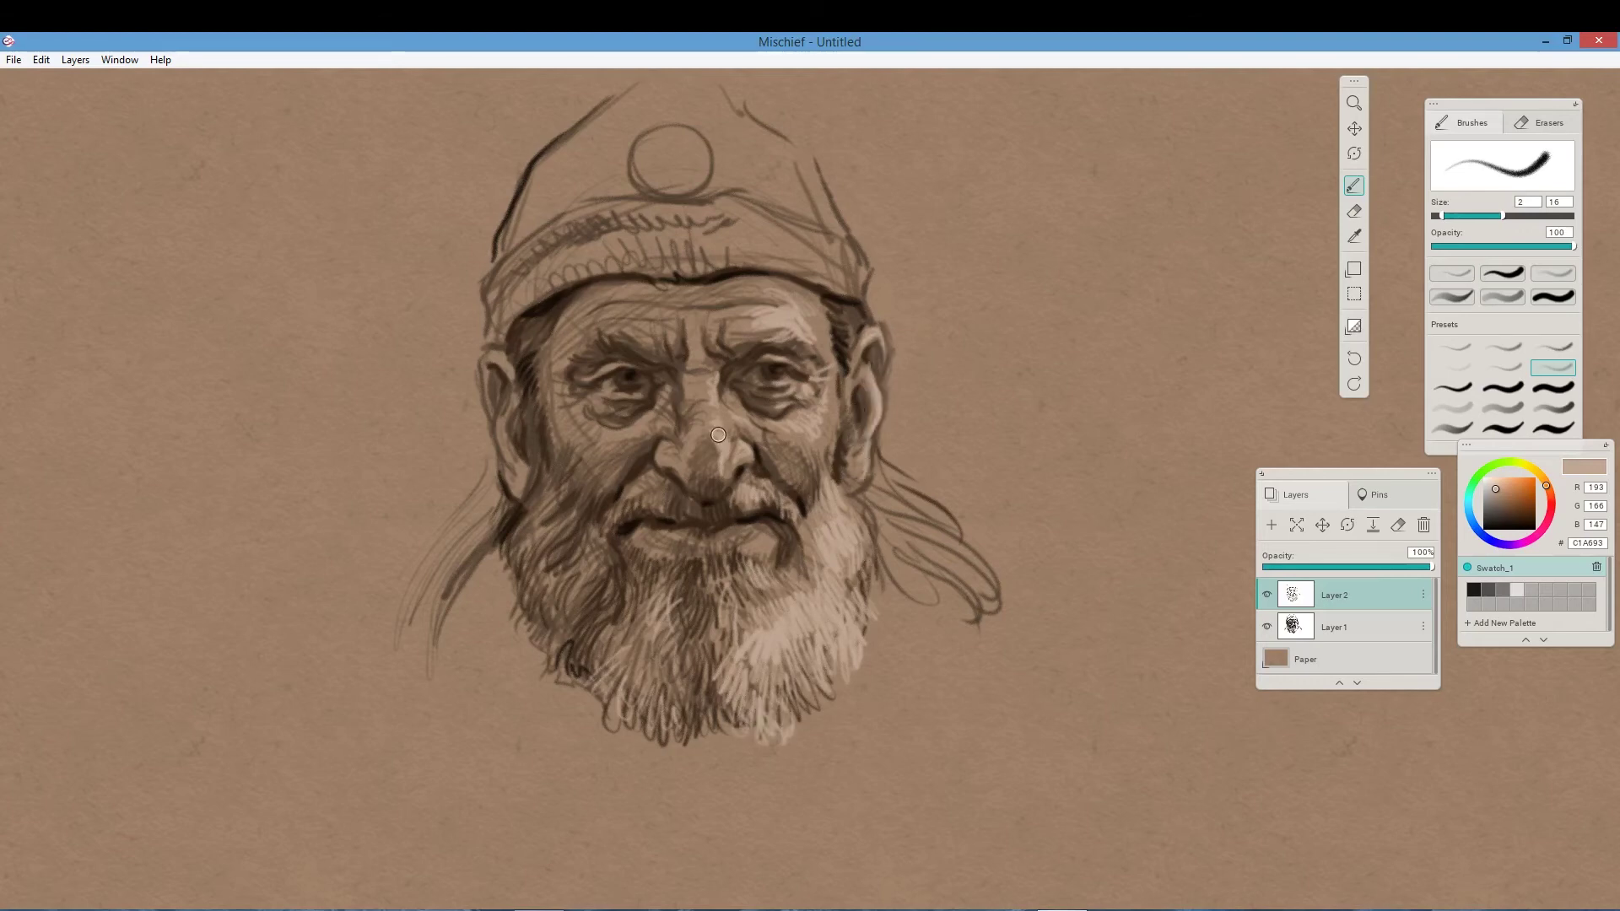
mouse_move(706, 291)
mouse_down()
mouse_move(724, 319)
mouse_move(763, 302)
mouse_up()
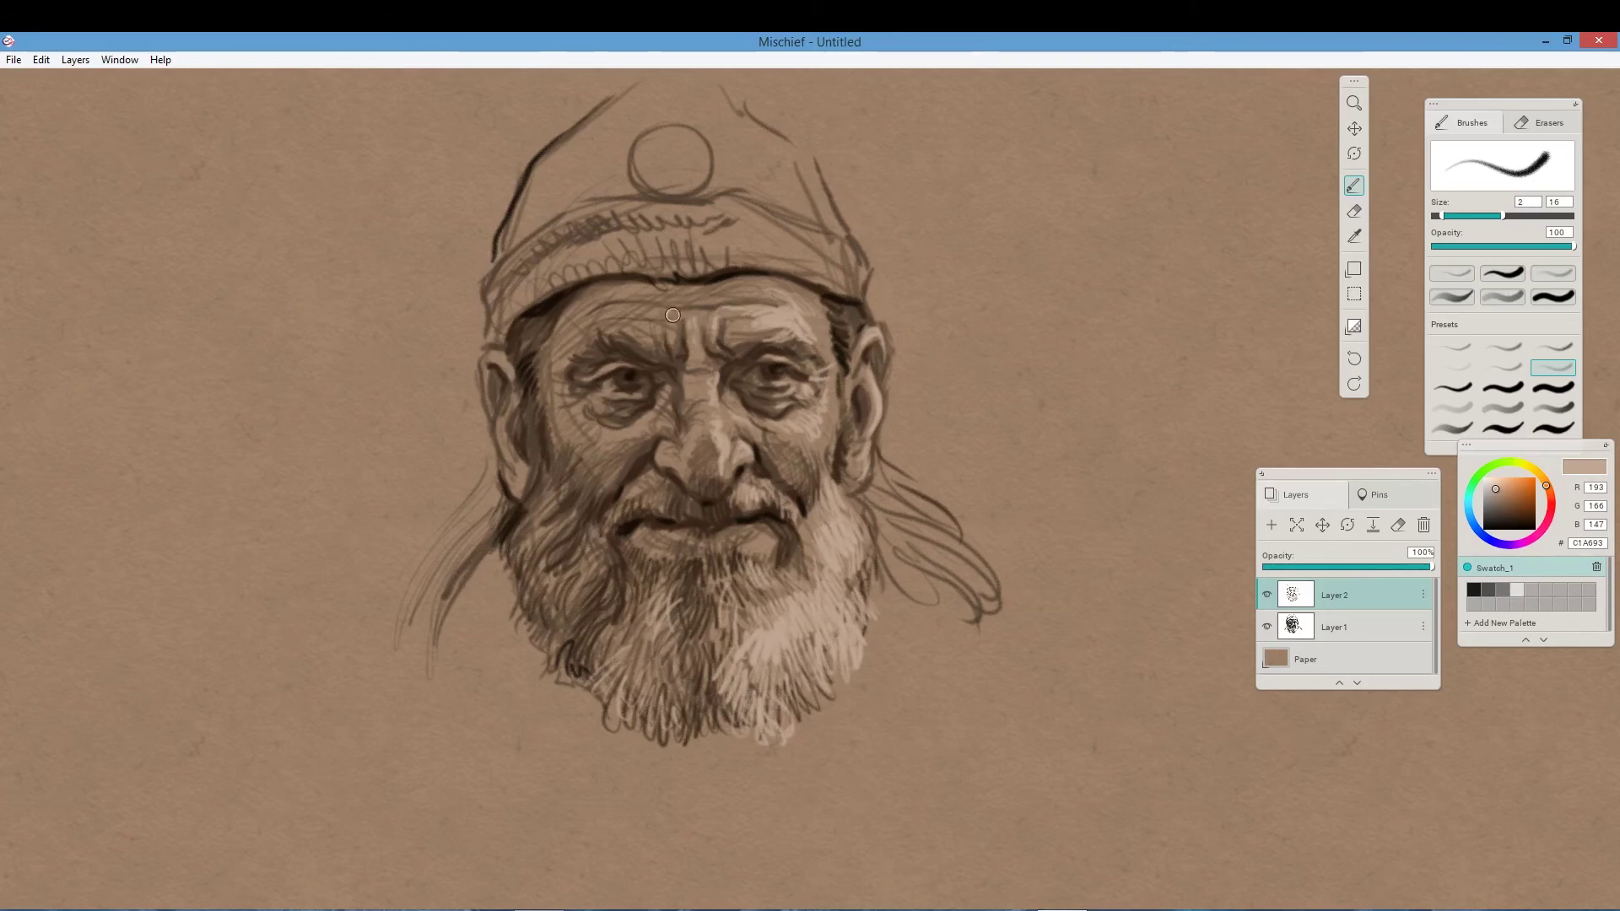
mouse_move(698, 378)
mouse_down()
mouse_move(708, 390)
mouse_move(704, 363)
mouse_up()
drag(721, 527, 764, 558)
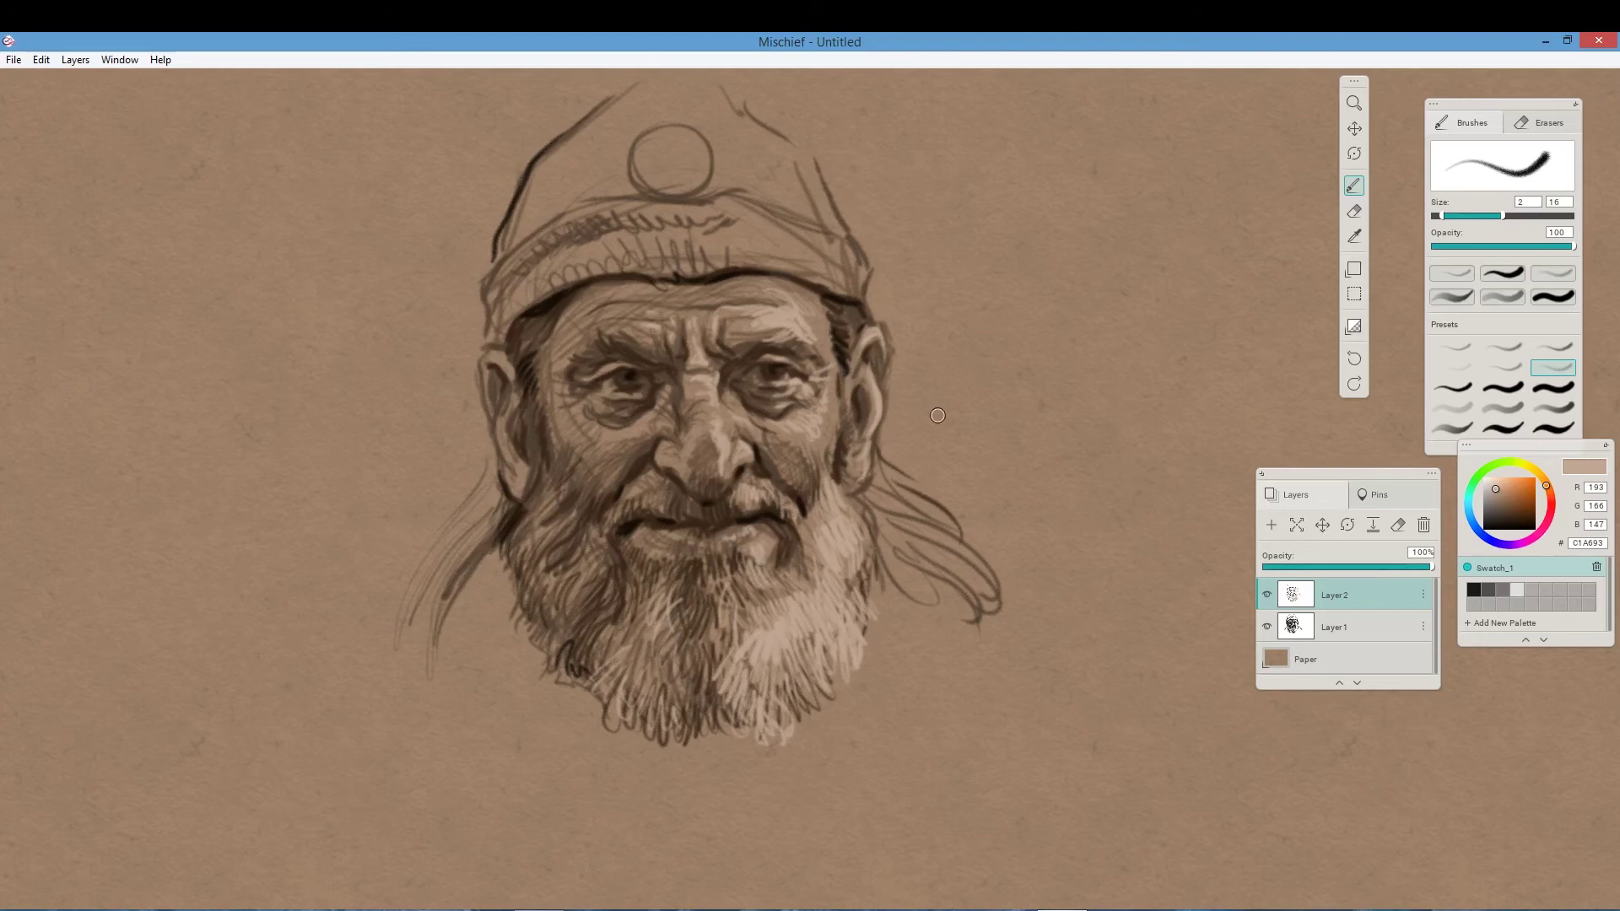
Choose the slightly darker tan B5957E and paint highlights around the left eye and strands down the left side of the beard.
click(1498, 493)
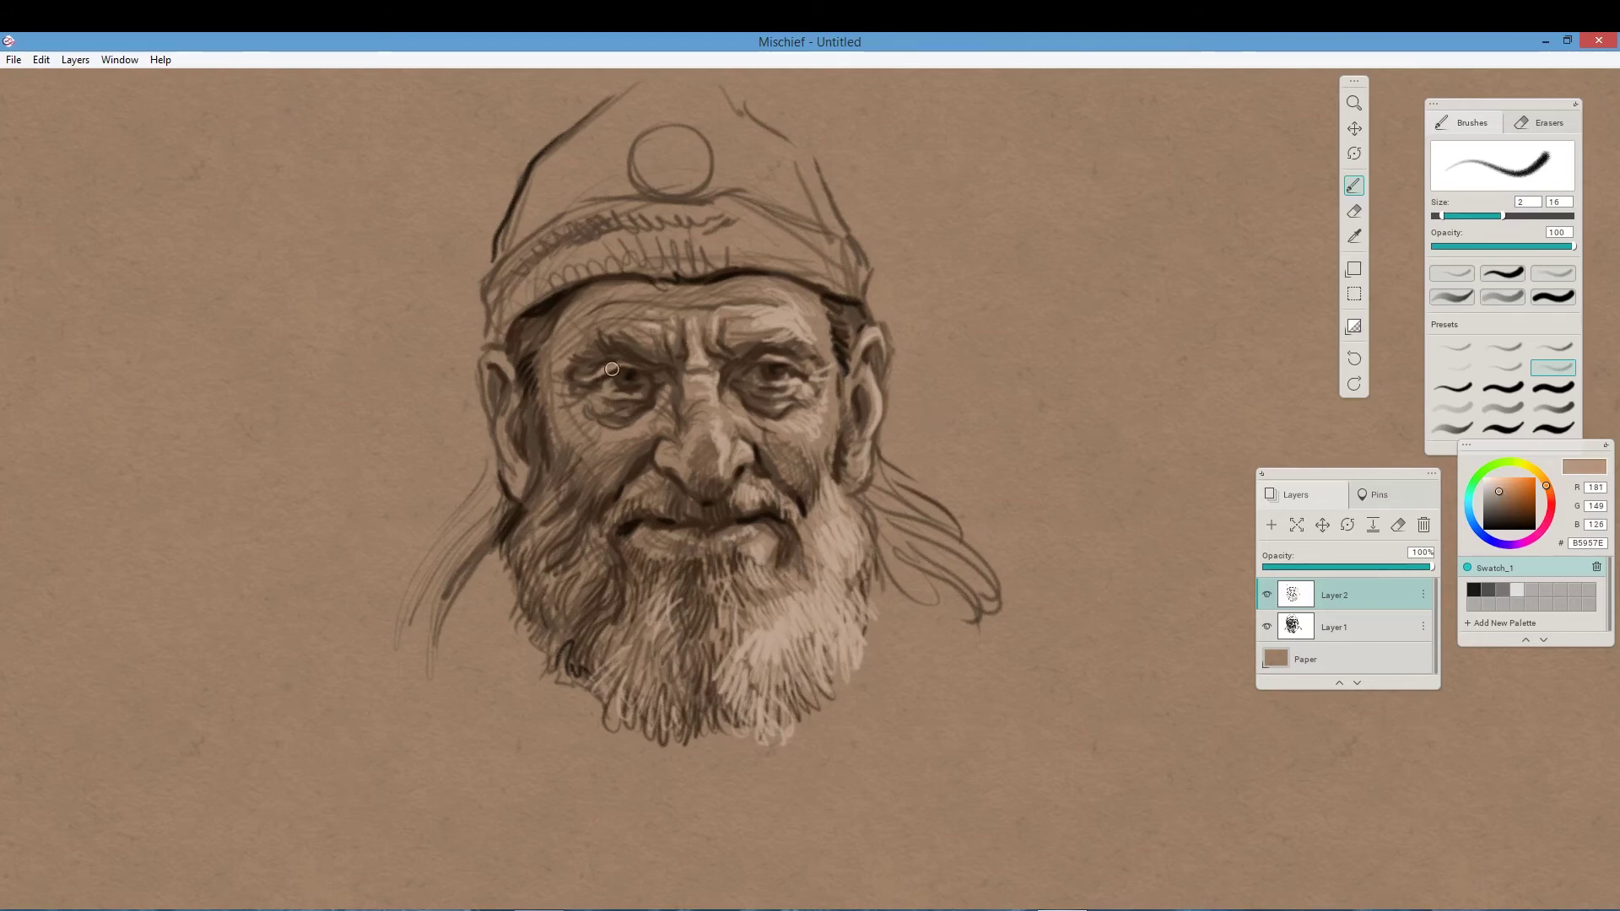
drag(607, 445, 645, 426)
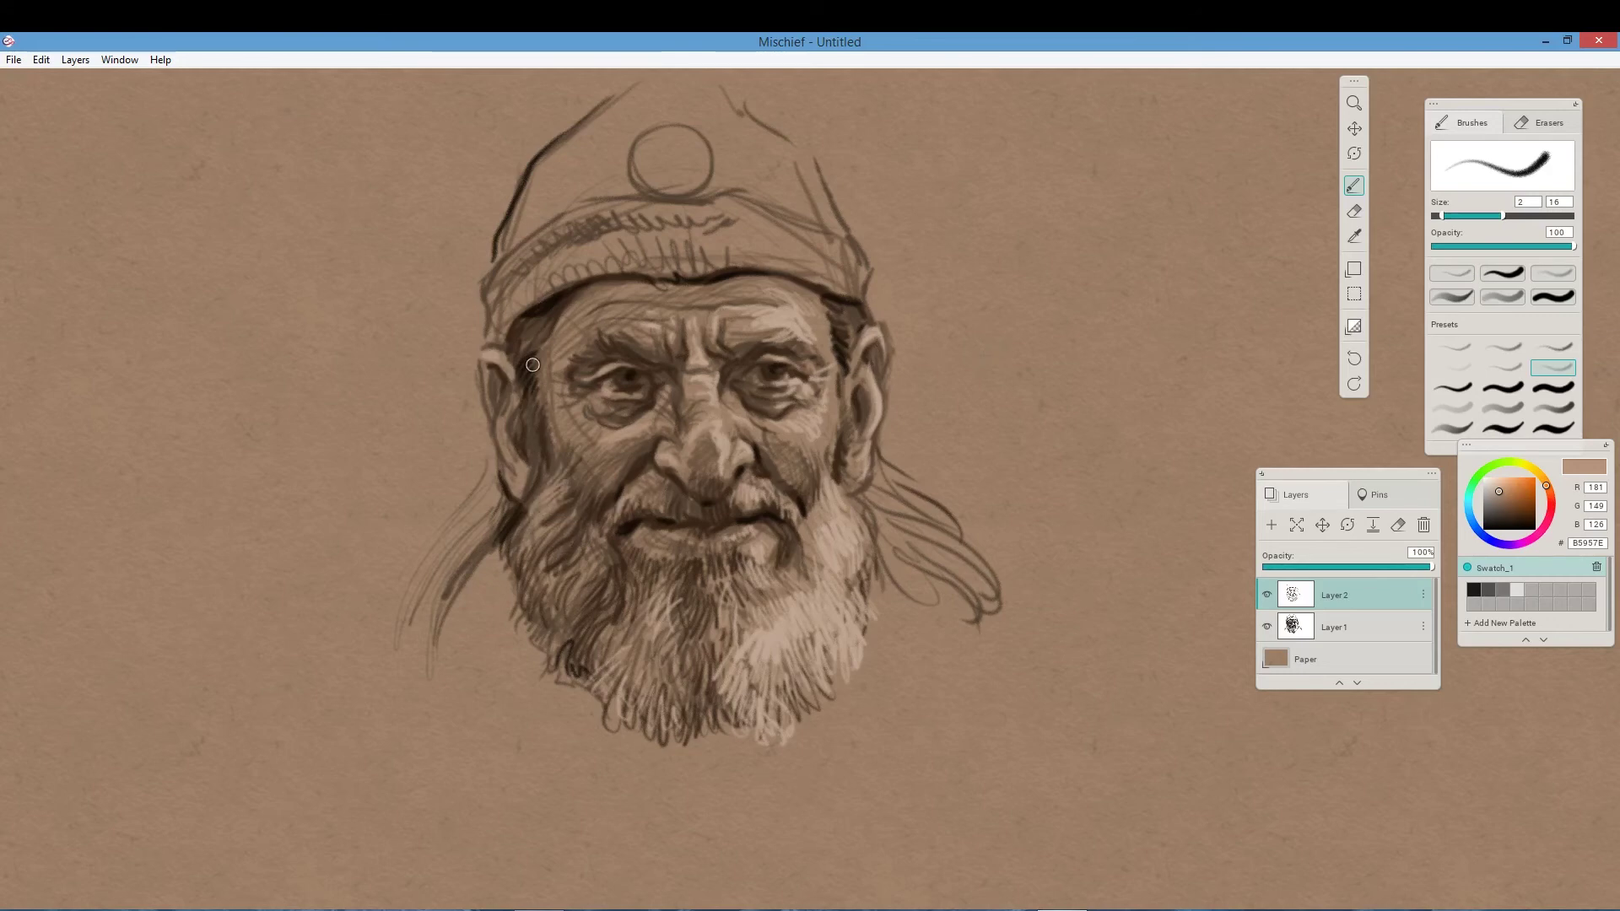
mouse_move(578, 546)
mouse_down()
mouse_move(553, 591)
mouse_move(557, 633)
mouse_move(604, 666)
mouse_move(595, 700)
mouse_move(621, 712)
mouse_move(629, 594)
mouse_up()
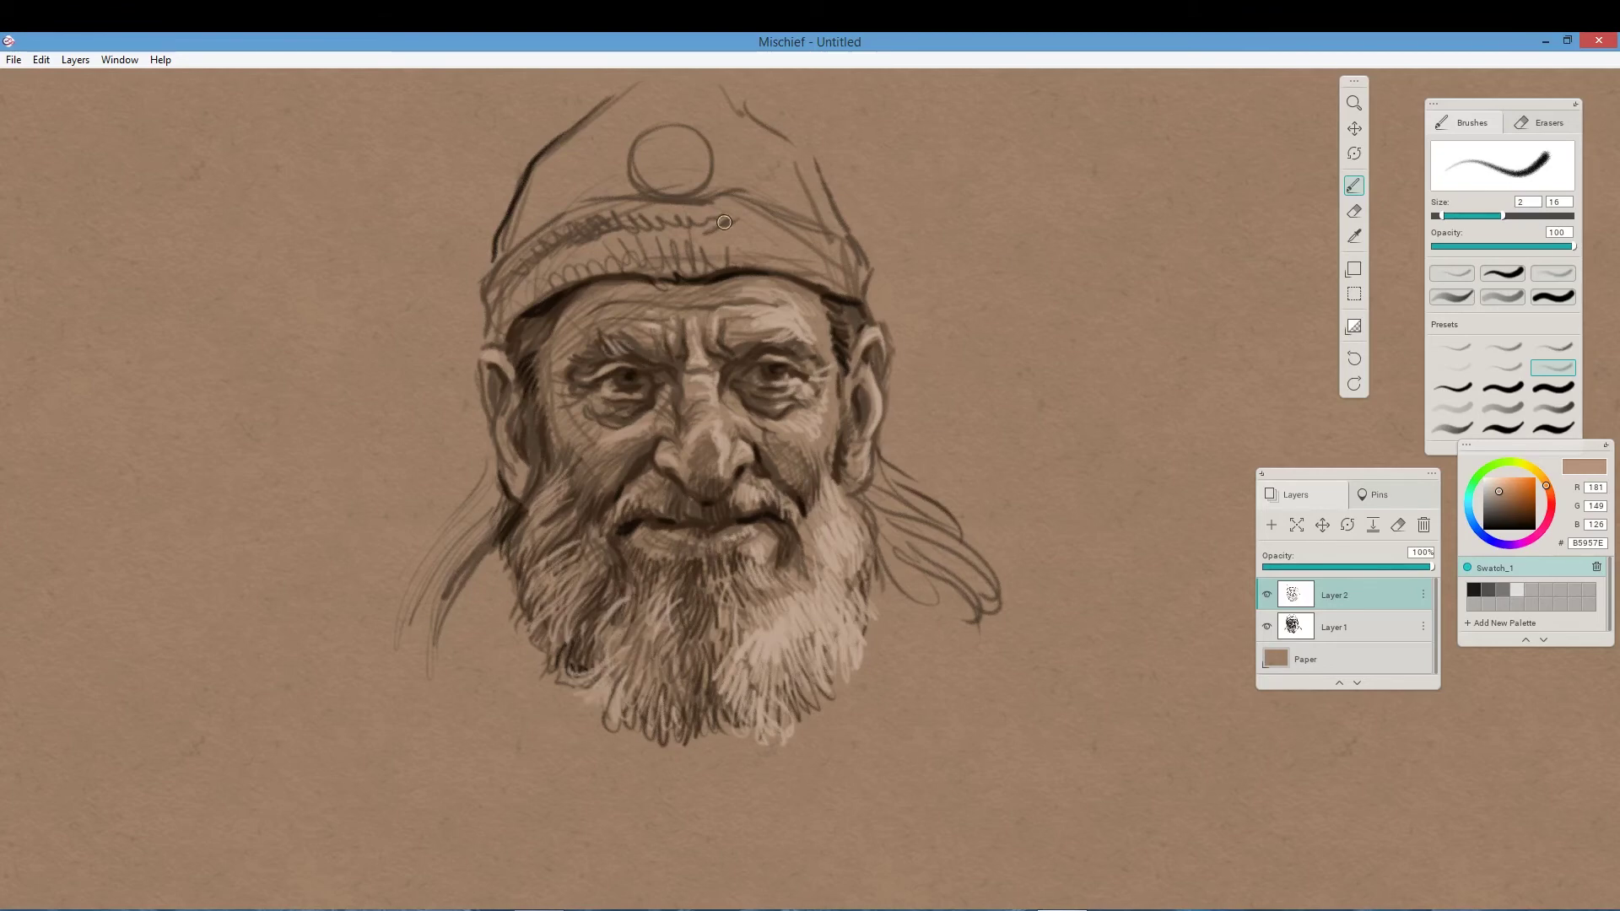
Lighten the cap's right side, the left ear, the skin around the left eye and the right temple with tan strokes.
drag(786, 139, 831, 264)
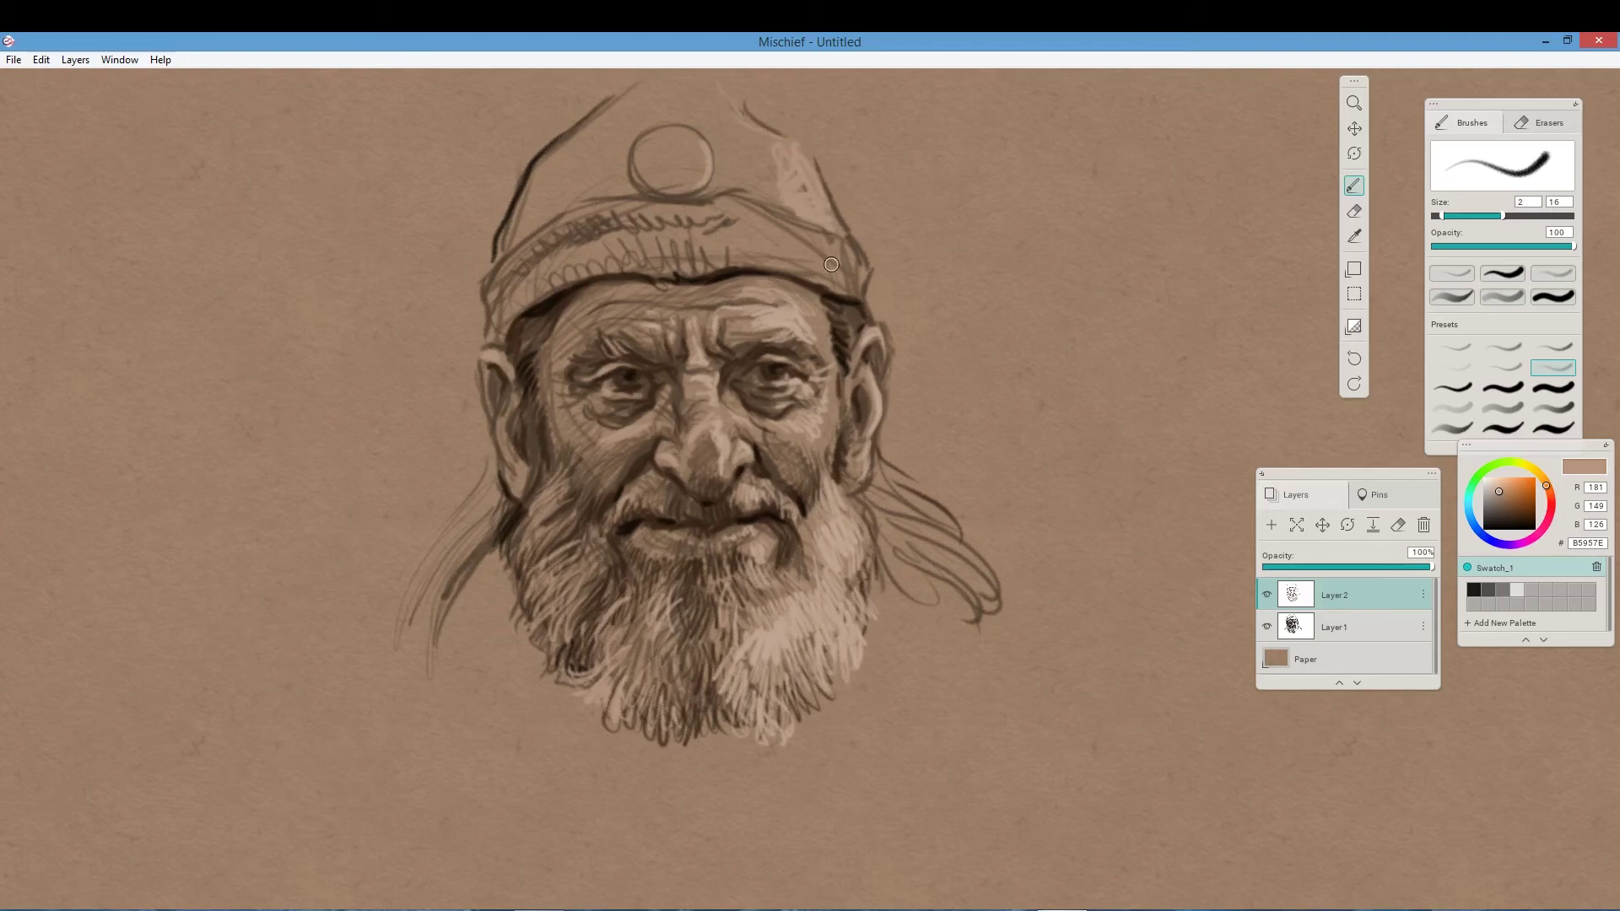
drag(506, 454, 502, 420)
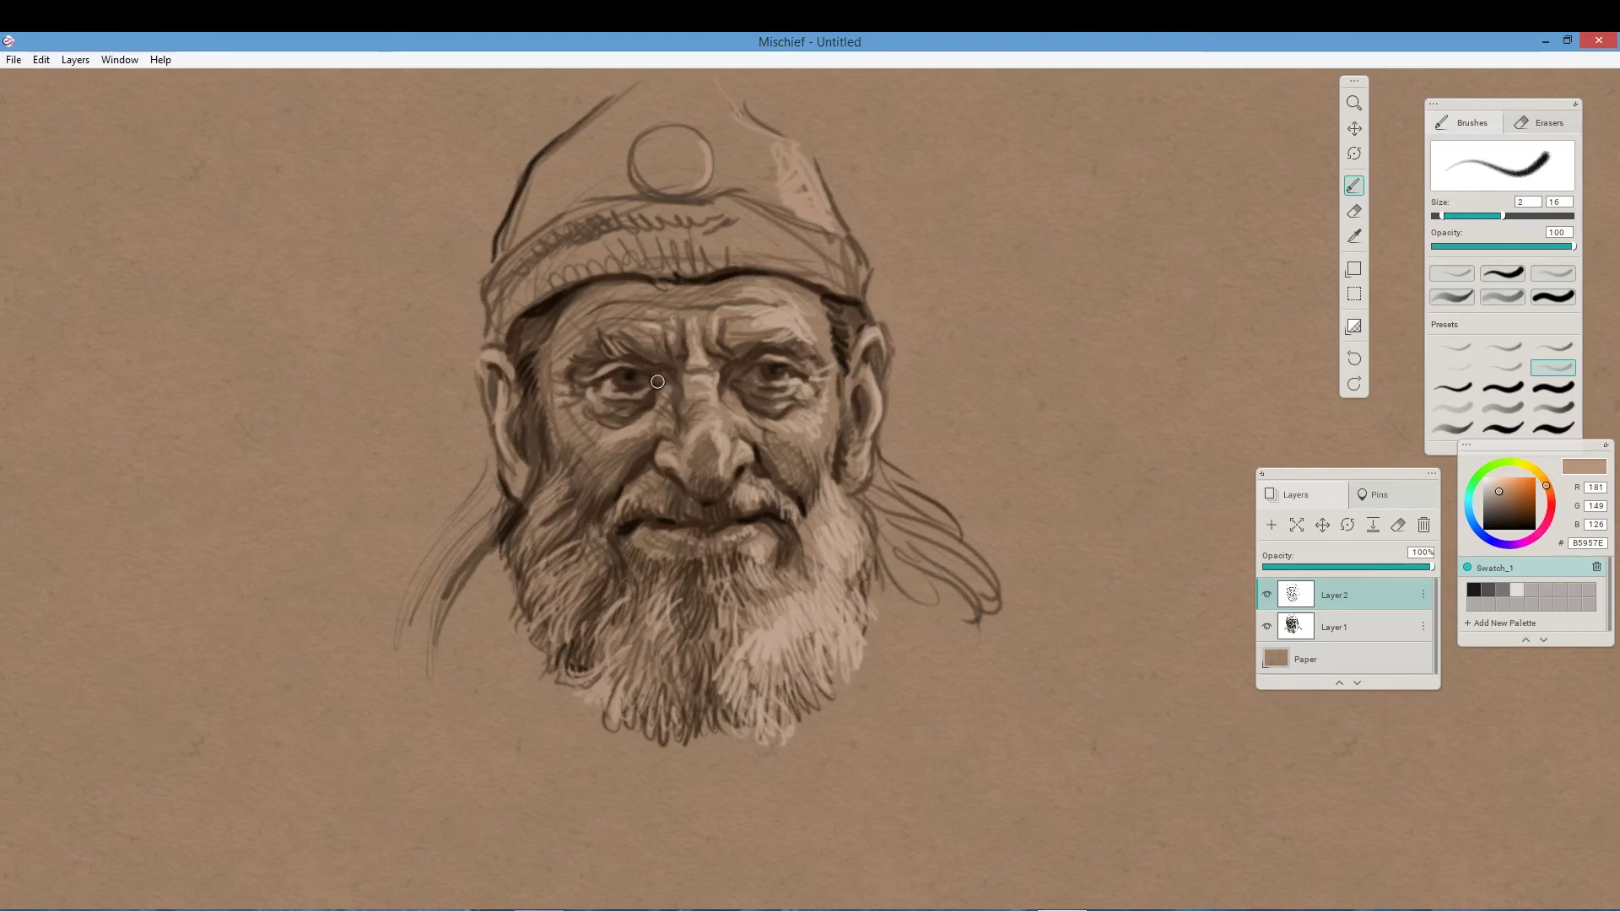
drag(577, 426, 596, 404)
drag(581, 343, 606, 321)
drag(591, 455, 604, 431)
drag(800, 329, 822, 285)
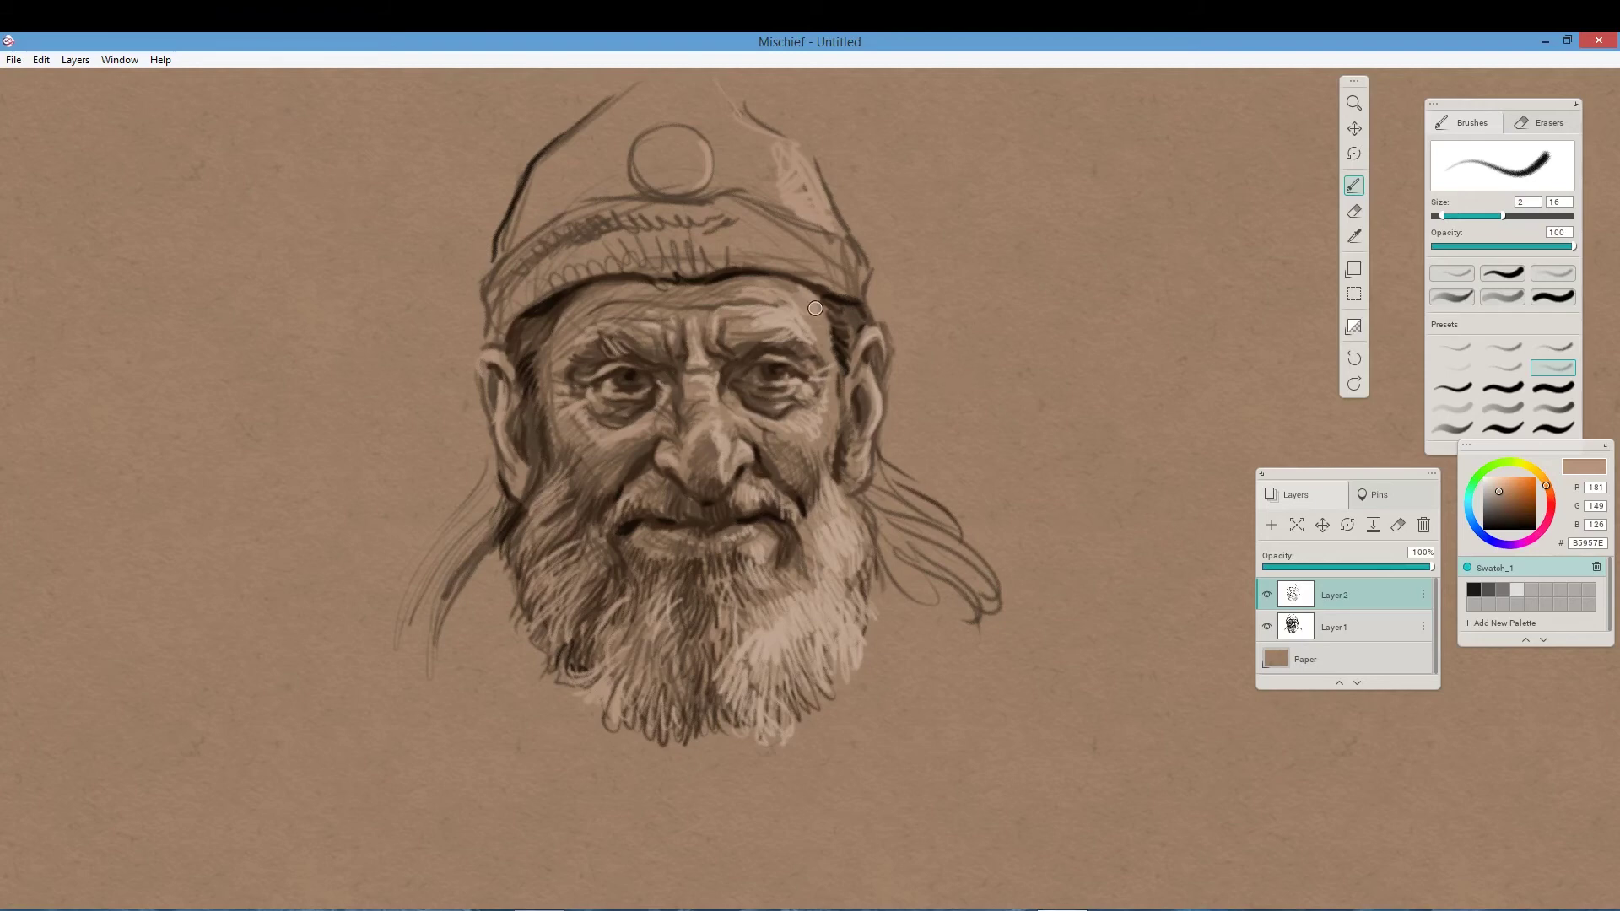
Paint long tan strands over the loose hair hanging on both sides of the head.
drag(433, 557, 426, 675)
mouse_move(869, 464)
mouse_down()
mouse_move(917, 511)
mouse_move(998, 545)
mouse_up()
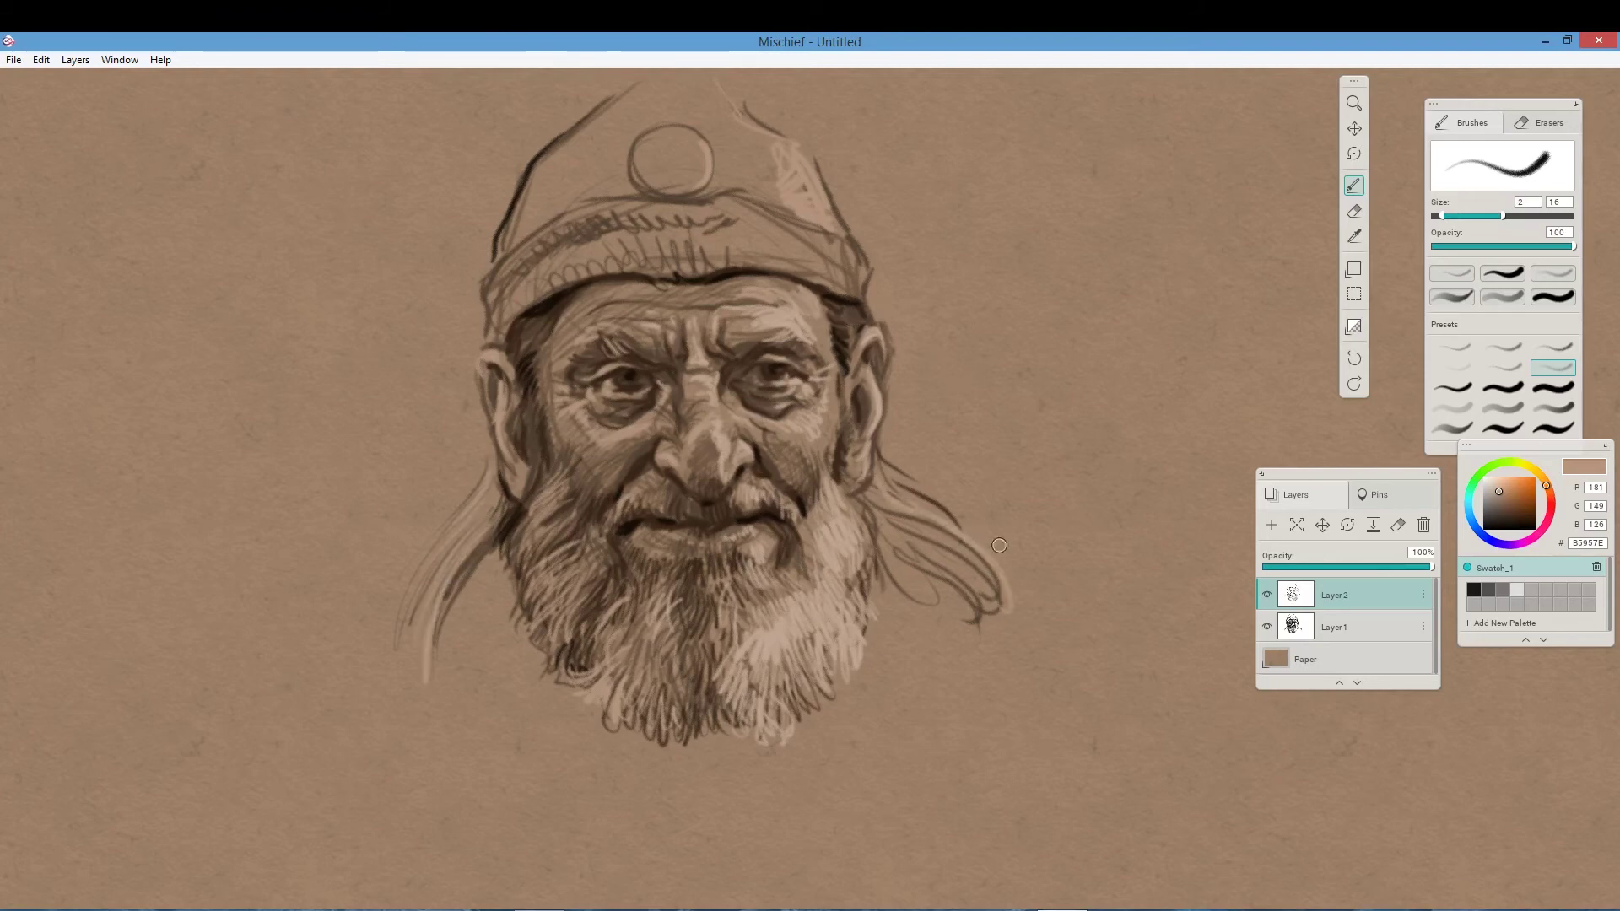
drag(877, 494, 1025, 595)
drag(882, 536, 866, 452)
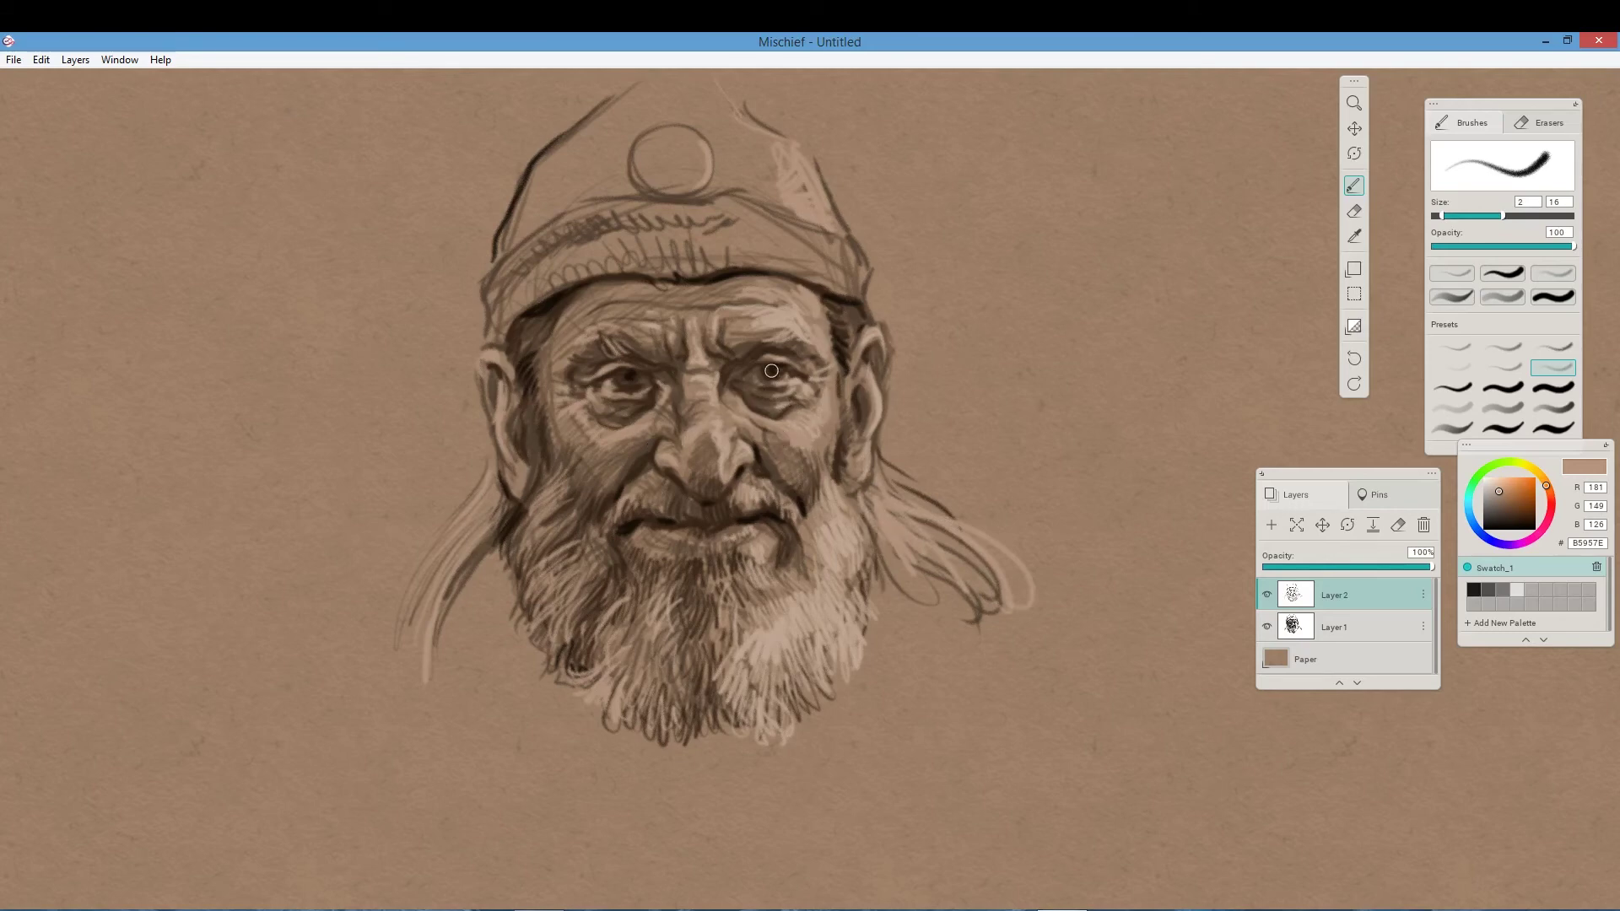
Switch to white and place accents on the nose tip, beside the right eye and on the beard's right edge.
key(x)
drag(789, 376, 805, 388)
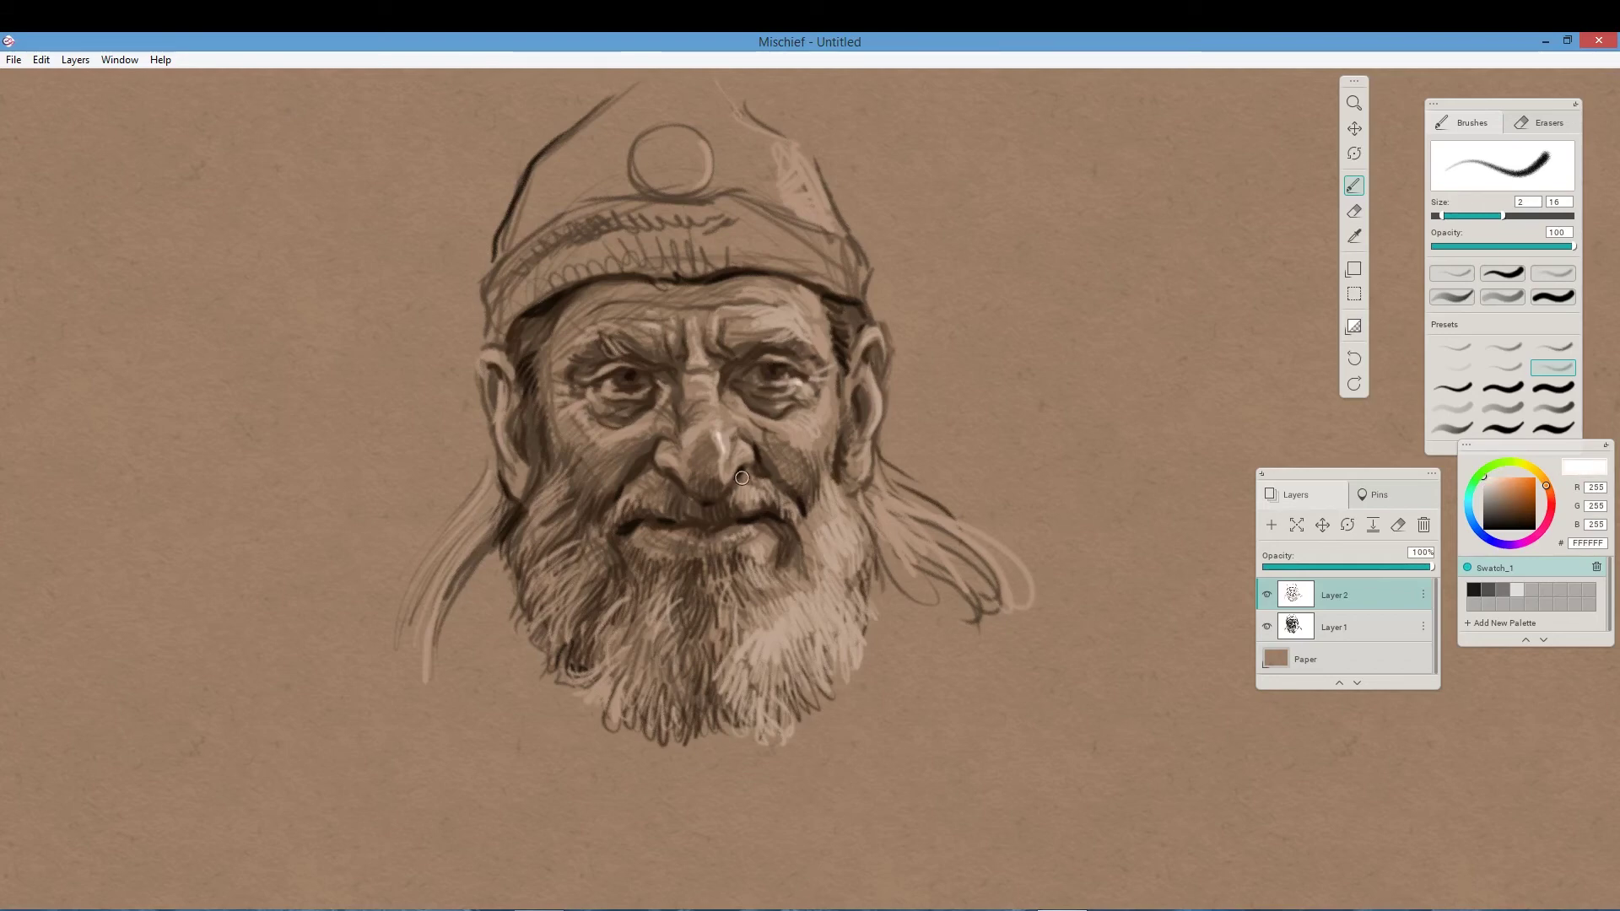
drag(868, 581, 859, 537)
Choose the off-white E6DCD4 and paint bright strands through the right half of the beard.
click(1486, 484)
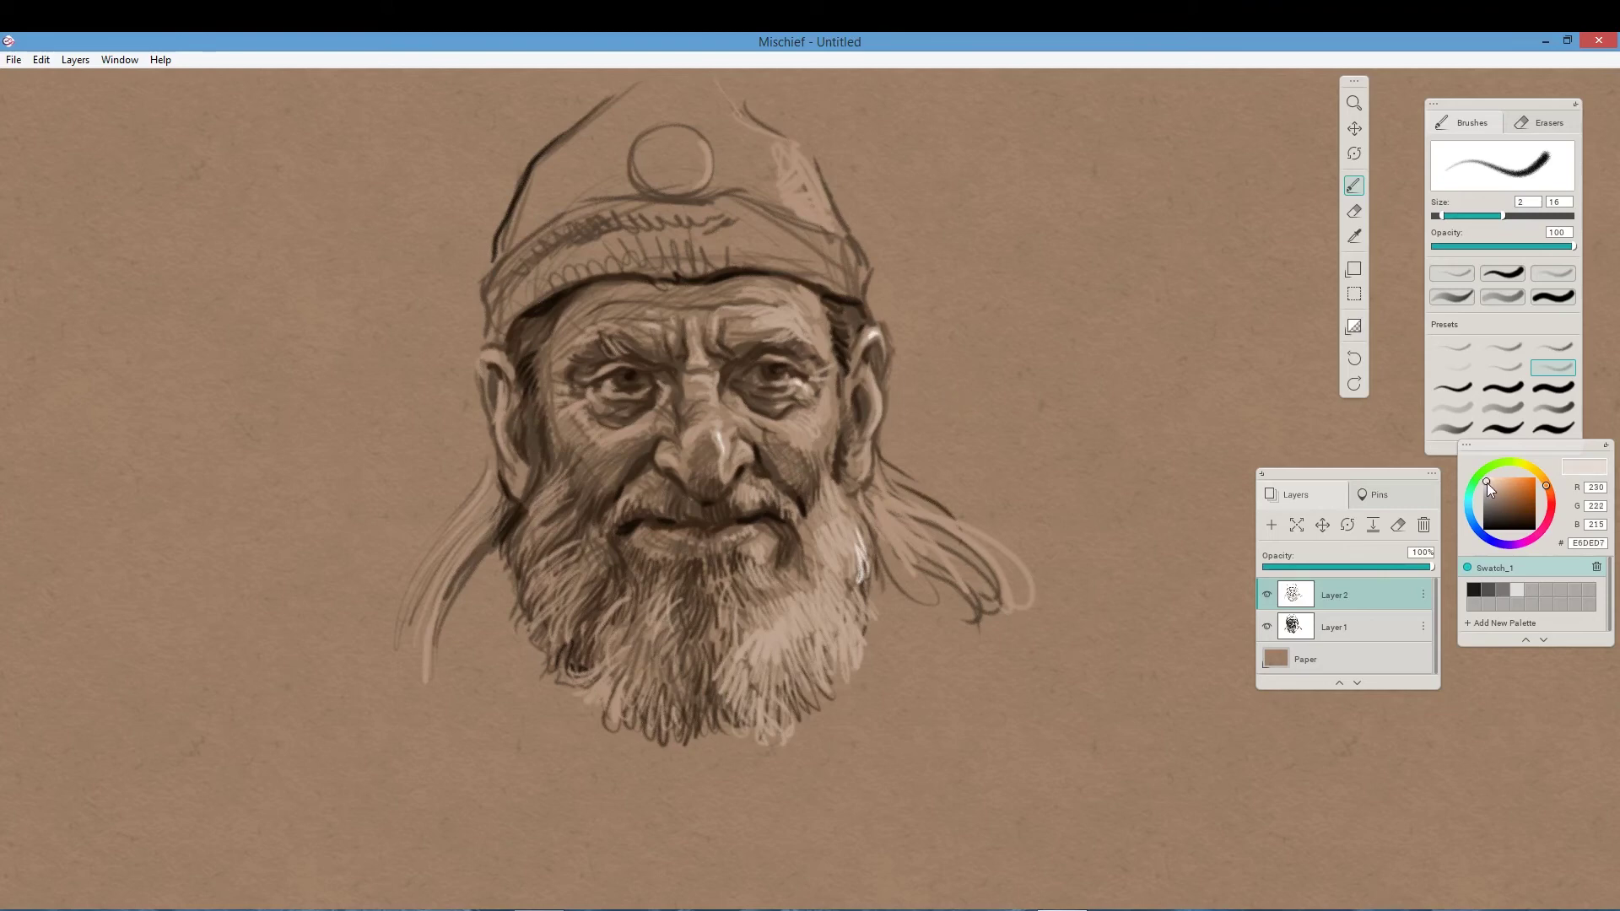
mouse_move(765, 620)
mouse_down()
mouse_move(810, 628)
mouse_move(808, 553)
mouse_move(839, 583)
mouse_move(848, 540)
mouse_up()
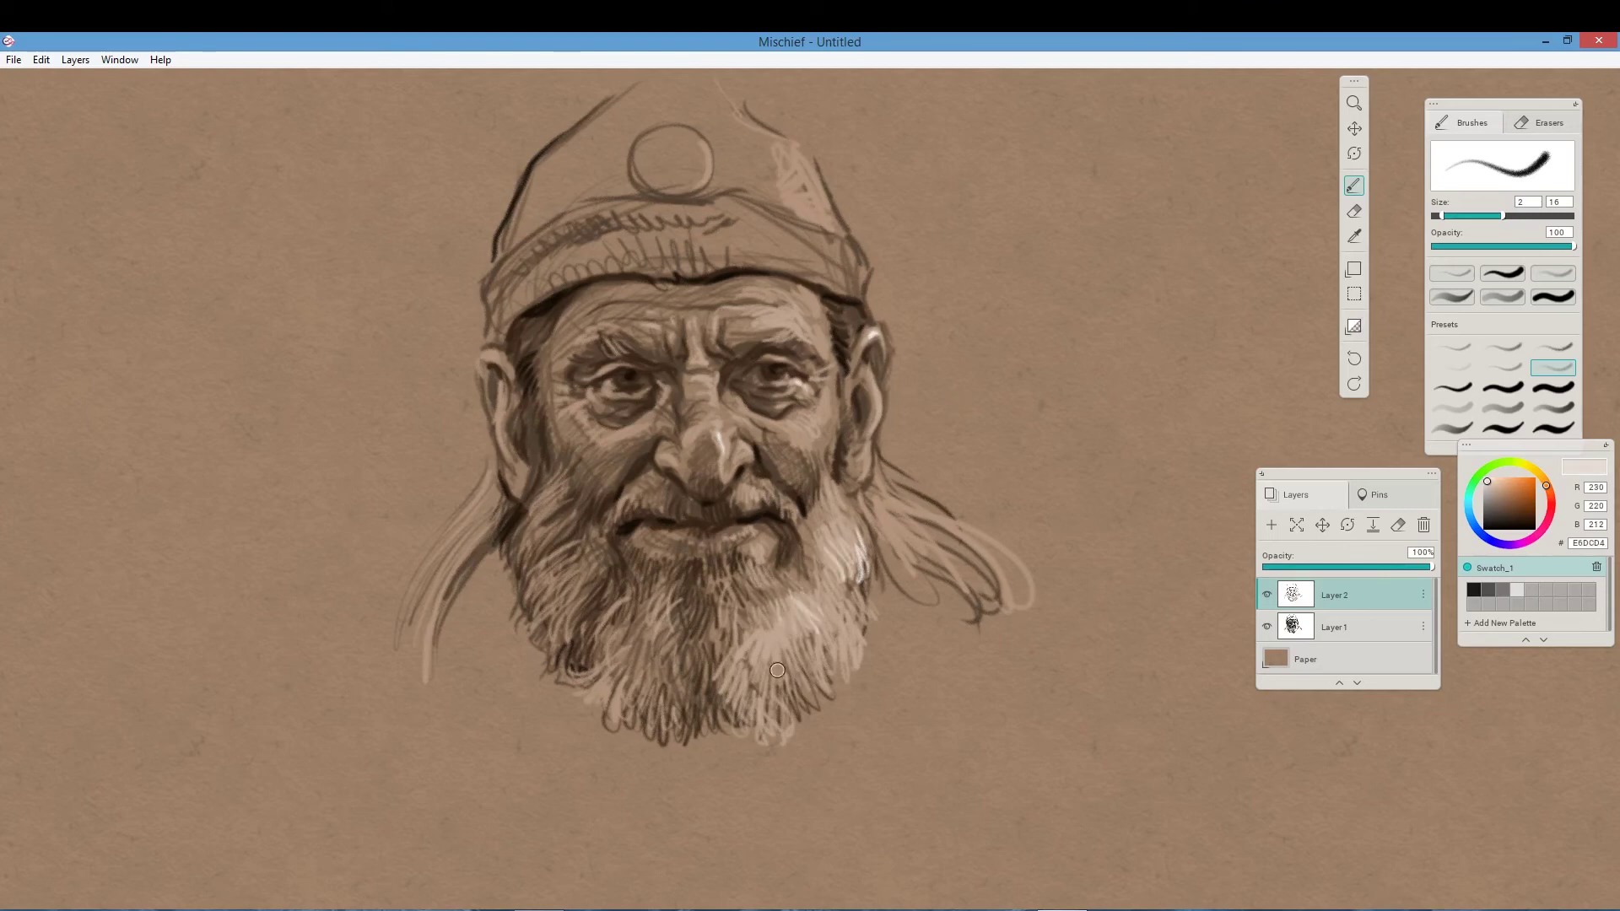
mouse_move(777, 671)
mouse_down()
mouse_move(756, 642)
mouse_move(826, 665)
mouse_move(843, 604)
mouse_up()
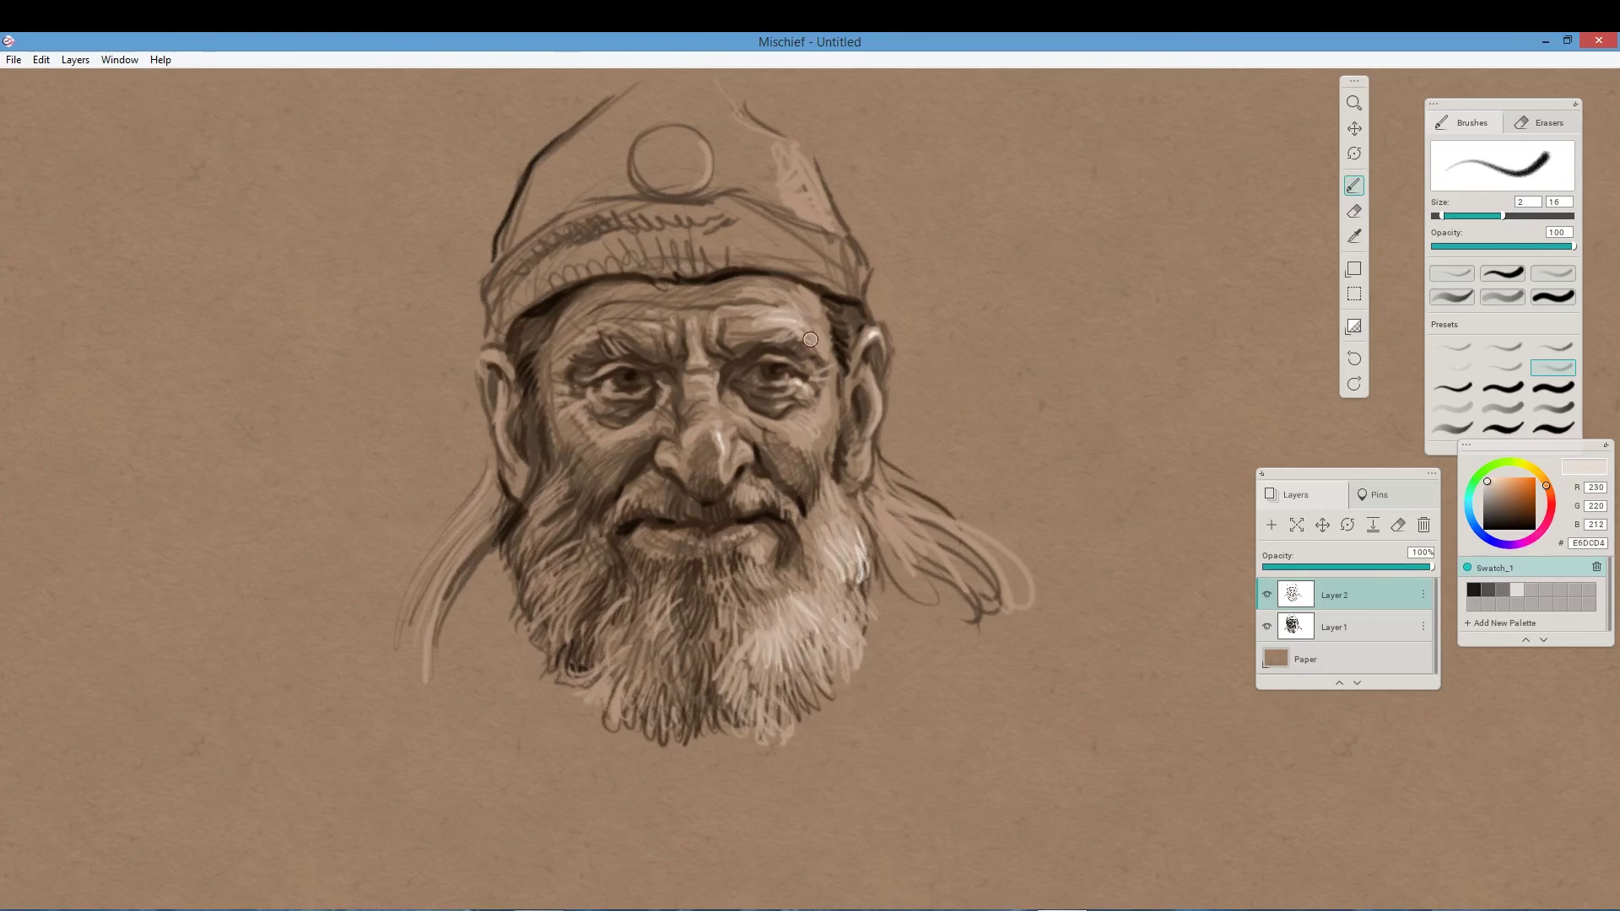
Add off-white highlights along the nose bridge, under the right eye and above the right eyebrow.
mouse_move(713, 403)
mouse_down()
mouse_move(767, 402)
mouse_move(808, 417)
mouse_move(748, 434)
mouse_move(831, 408)
mouse_move(793, 415)
mouse_up()
drag(717, 430, 711, 394)
drag(760, 325, 783, 314)
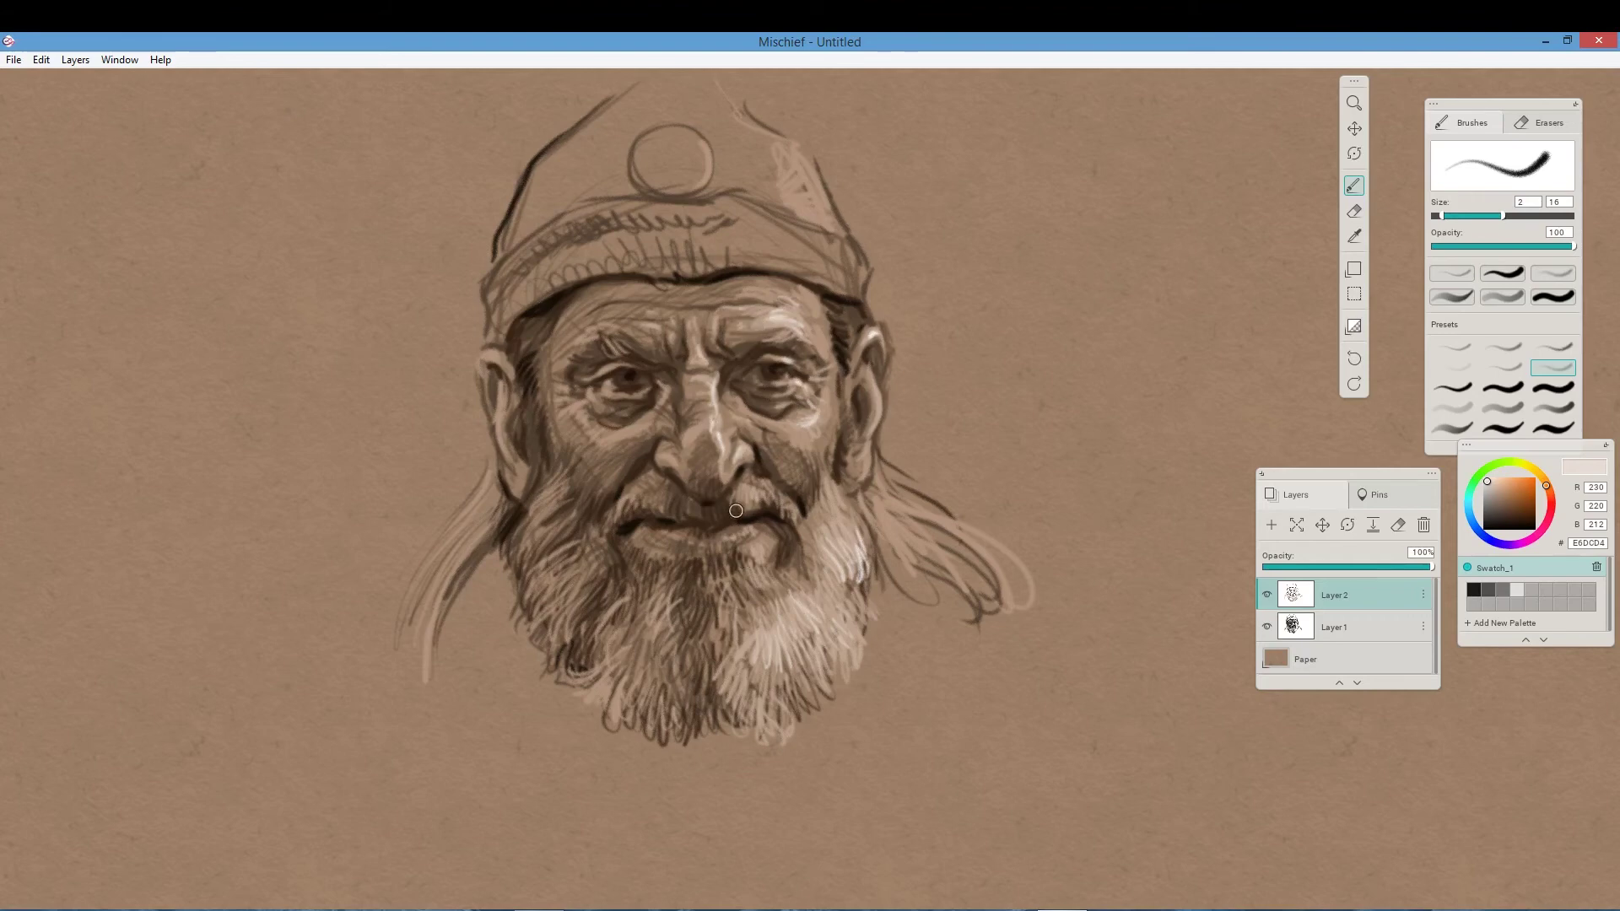
Brighten the moustache, the right side of the beard, the hanging hair on the right and the right ear with off-white strokes.
mouse_move(736, 511)
mouse_down()
mouse_move(794, 502)
mouse_move(822, 544)
mouse_move(827, 462)
mouse_move(852, 507)
mouse_move(833, 620)
mouse_move(854, 615)
mouse_move(849, 569)
mouse_move(843, 645)
mouse_move(783, 681)
mouse_move(799, 702)
mouse_move(783, 658)
mouse_up()
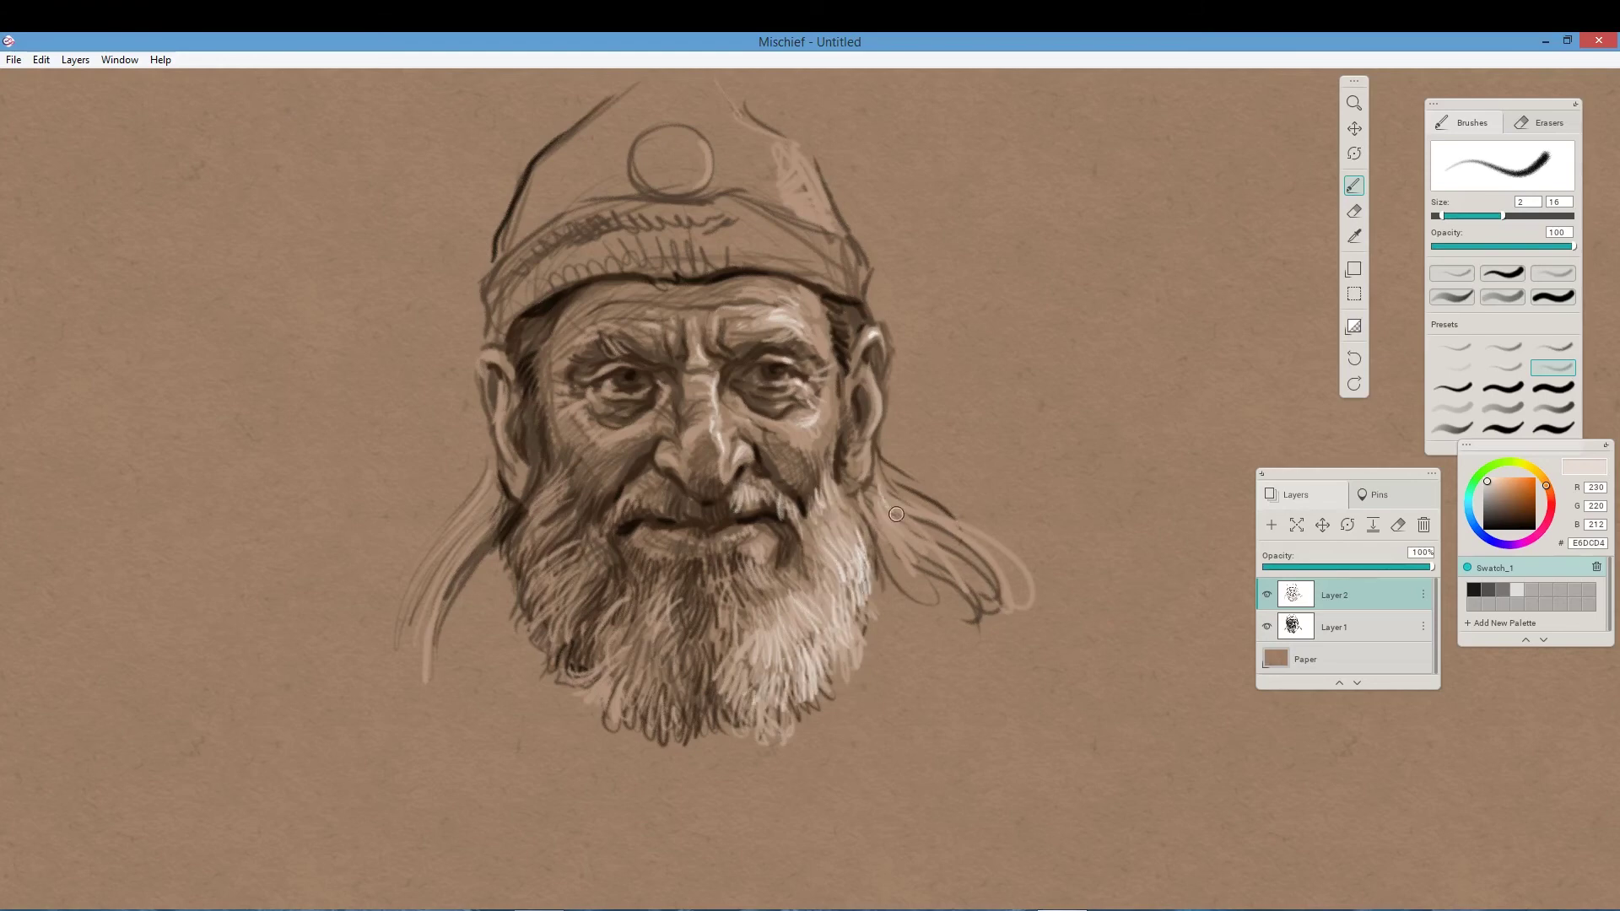
drag(896, 514, 1017, 582)
mouse_move(866, 360)
mouse_down()
mouse_move(882, 410)
mouse_move(869, 462)
mouse_up()
Sample the dark brown 3E291A from the drawing and add dark strands to the left side and bottom tips of the beard.
alt+click(814, 395)
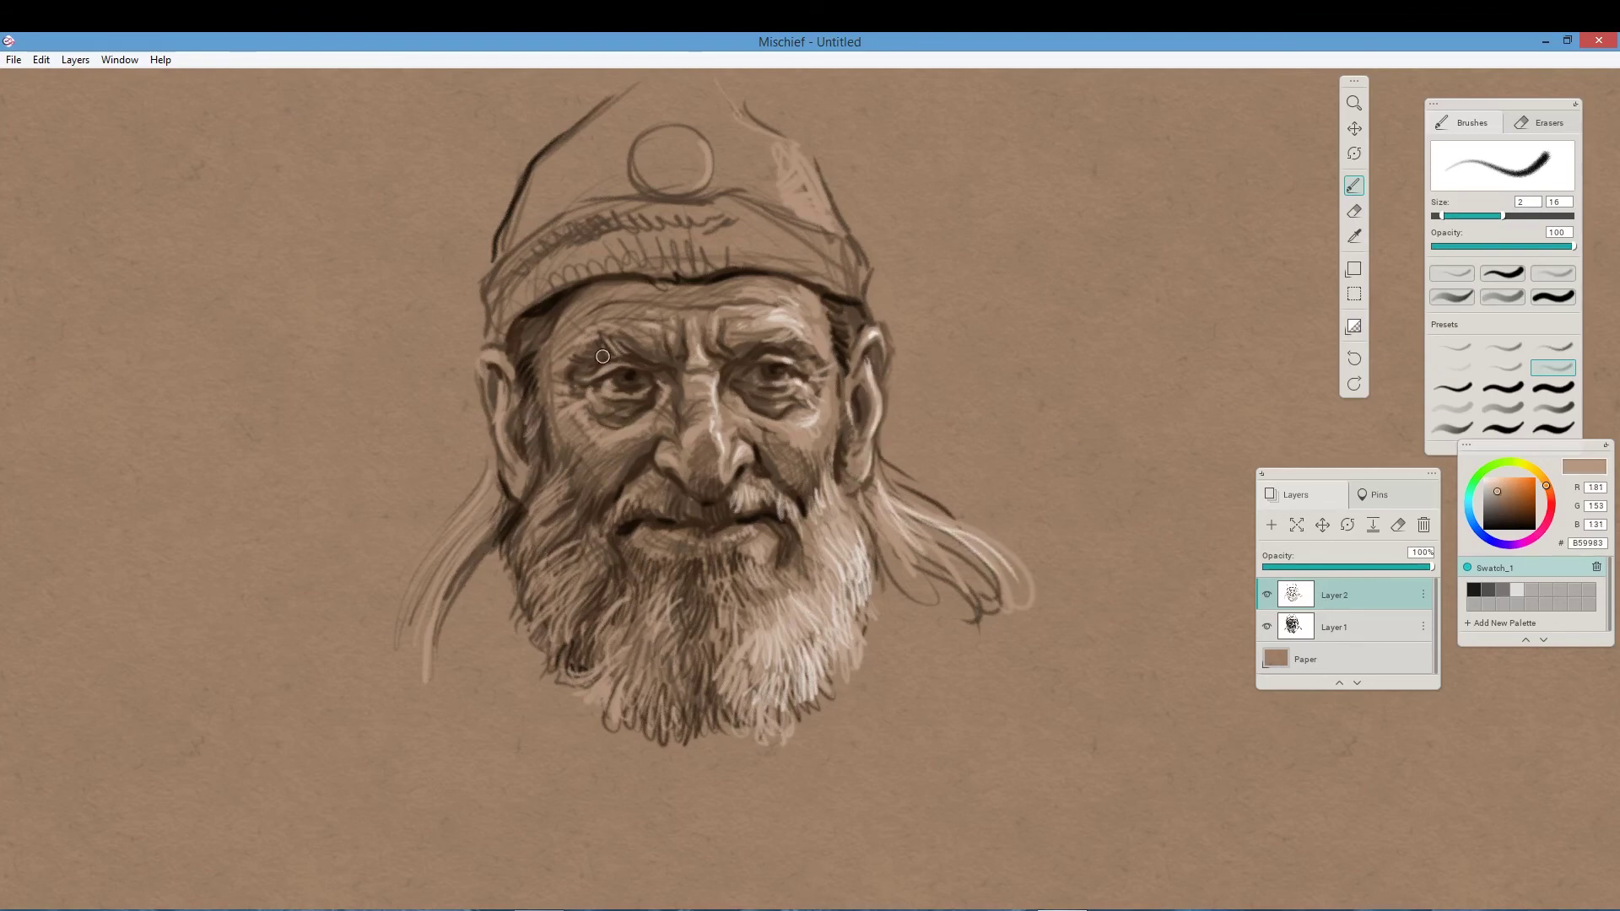
alt+click(755, 372)
alt+click(650, 590)
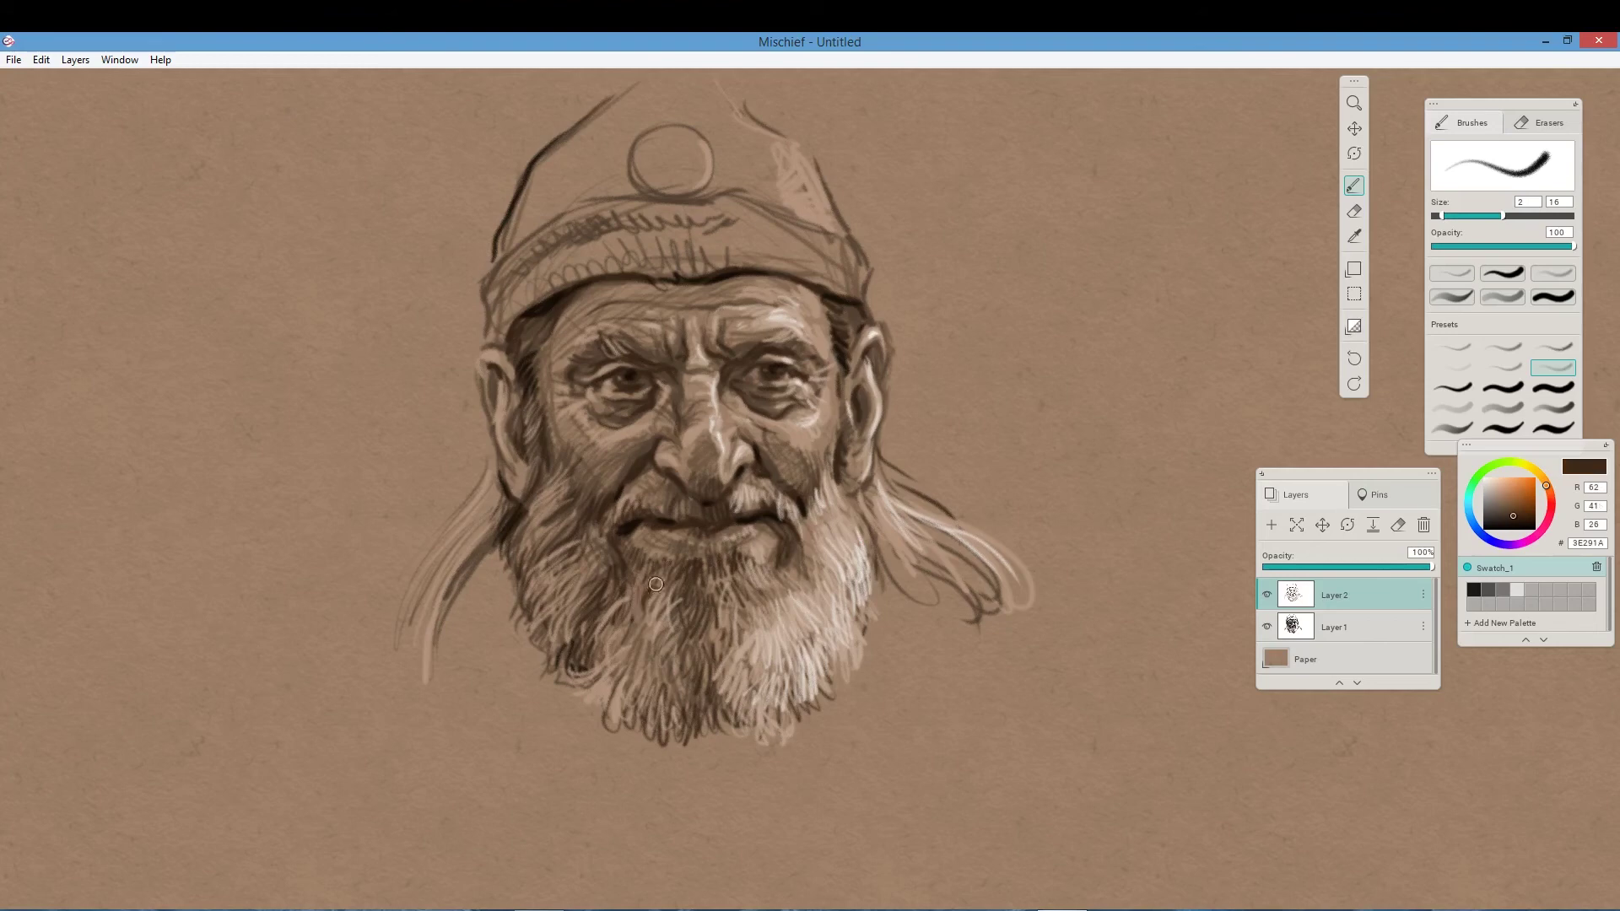
mouse_move(654, 578)
mouse_down()
mouse_move(642, 616)
mouse_move(593, 530)
mouse_move(588, 554)
mouse_move(539, 587)
mouse_move(561, 655)
mouse_move(588, 615)
mouse_move(530, 650)
mouse_move(549, 680)
mouse_up()
mouse_move(703, 708)
mouse_down()
mouse_move(697, 748)
mouse_move(727, 746)
mouse_up()
drag(742, 710, 756, 745)
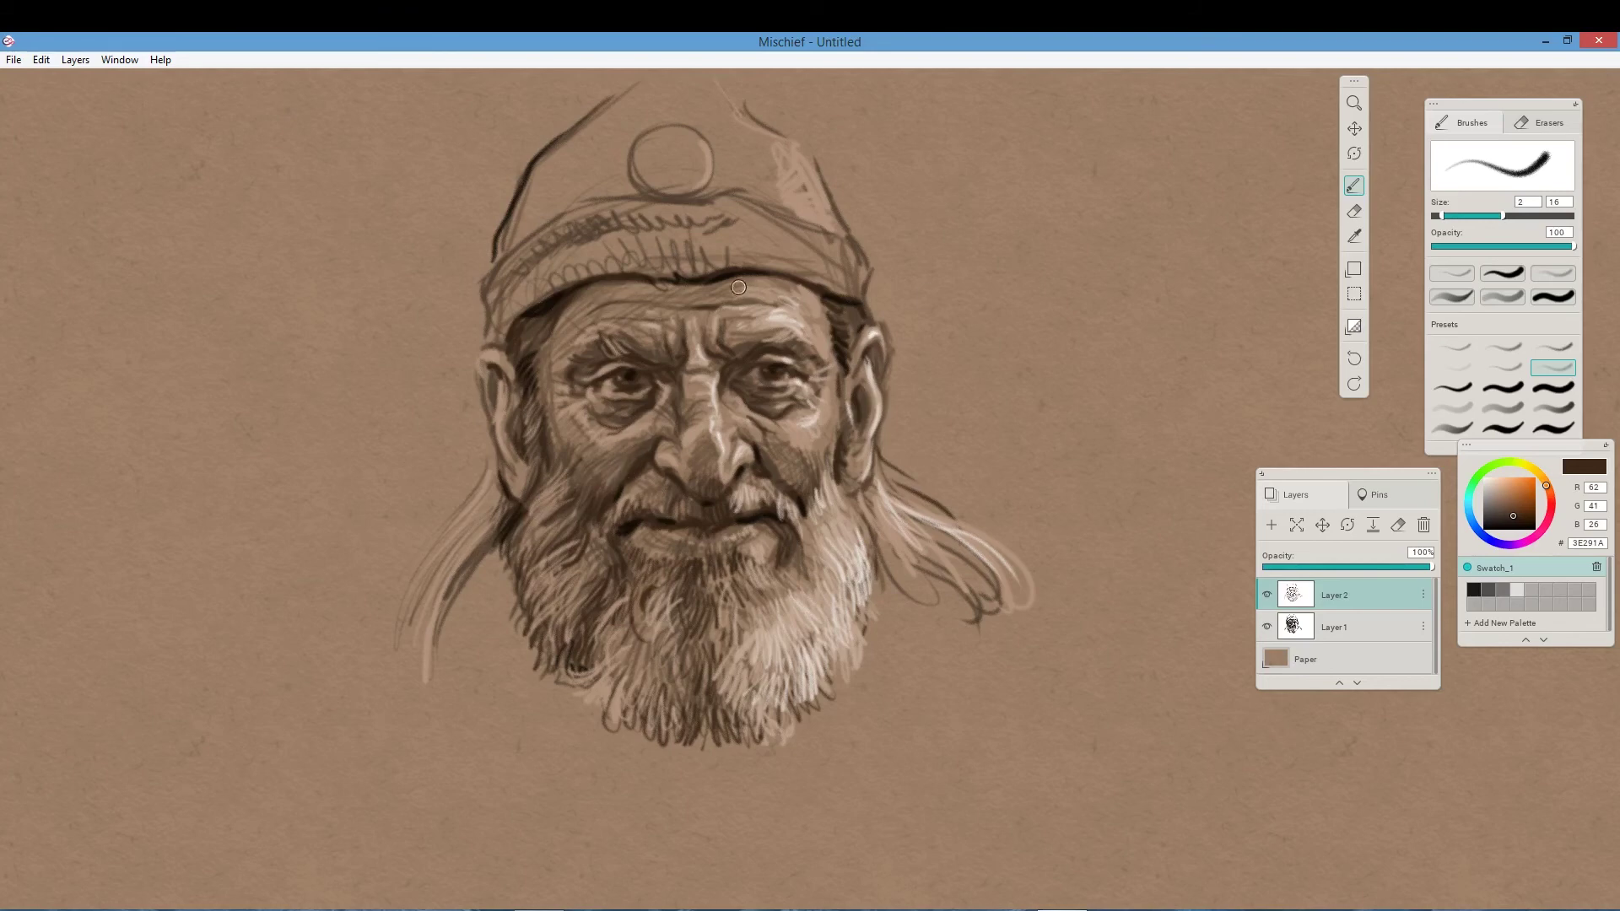
Choose the near-black 080401 and deepen the darks around the eyes and along the lower left of the beard.
drag(1516, 537, 1529, 530)
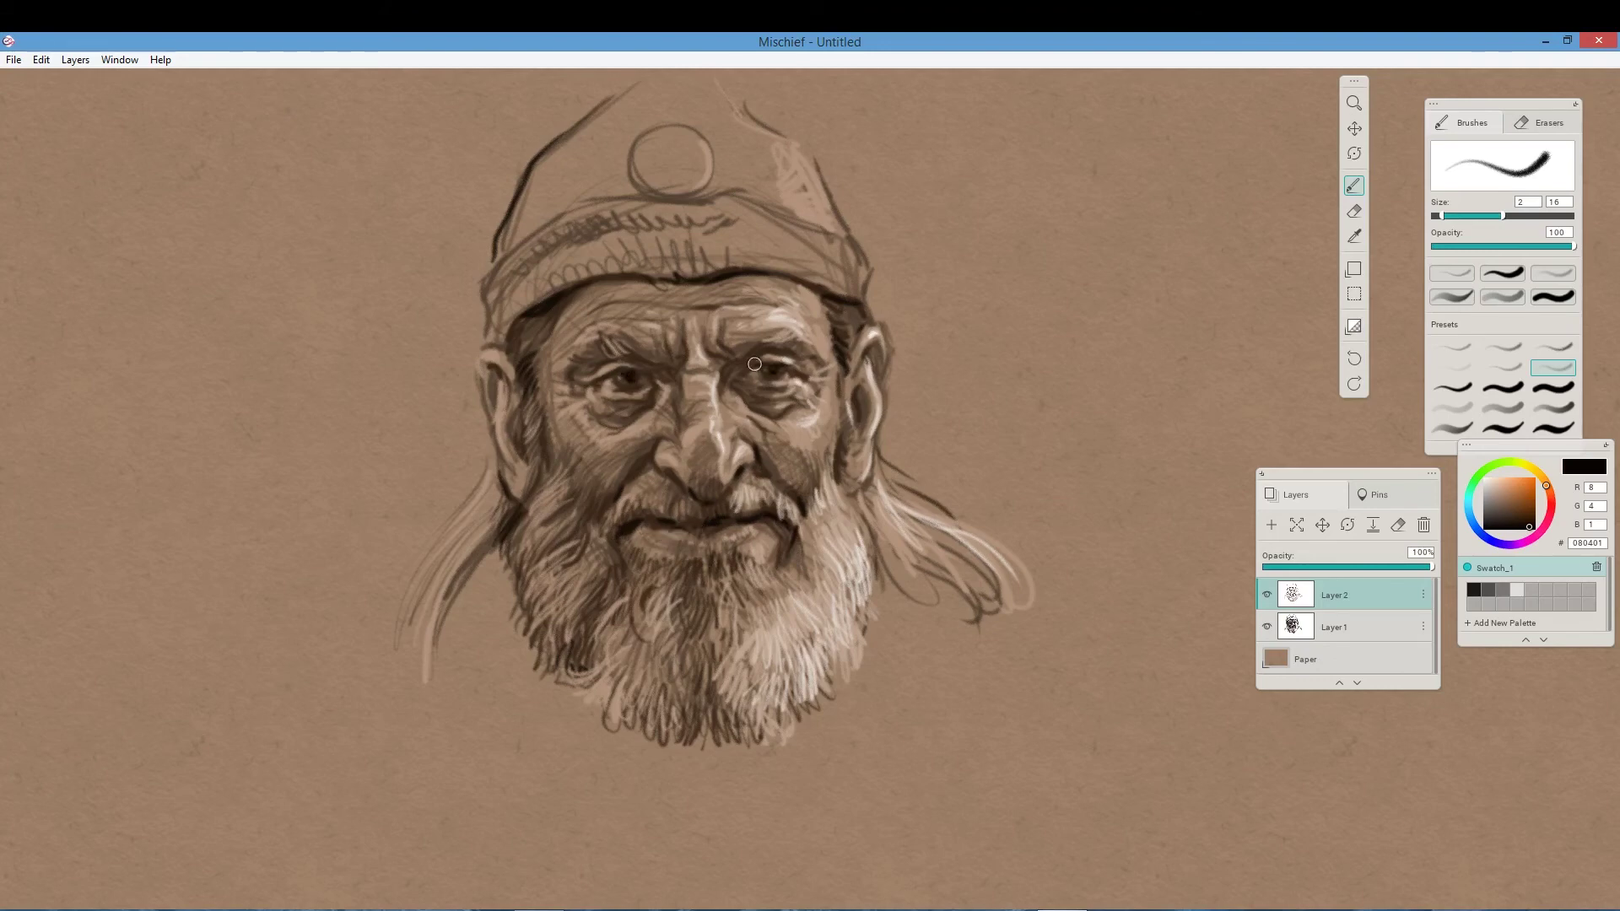
drag(618, 371, 577, 358)
mouse_move(614, 666)
mouse_down()
mouse_move(600, 717)
mouse_move(657, 689)
mouse_up()
drag(528, 669, 566, 663)
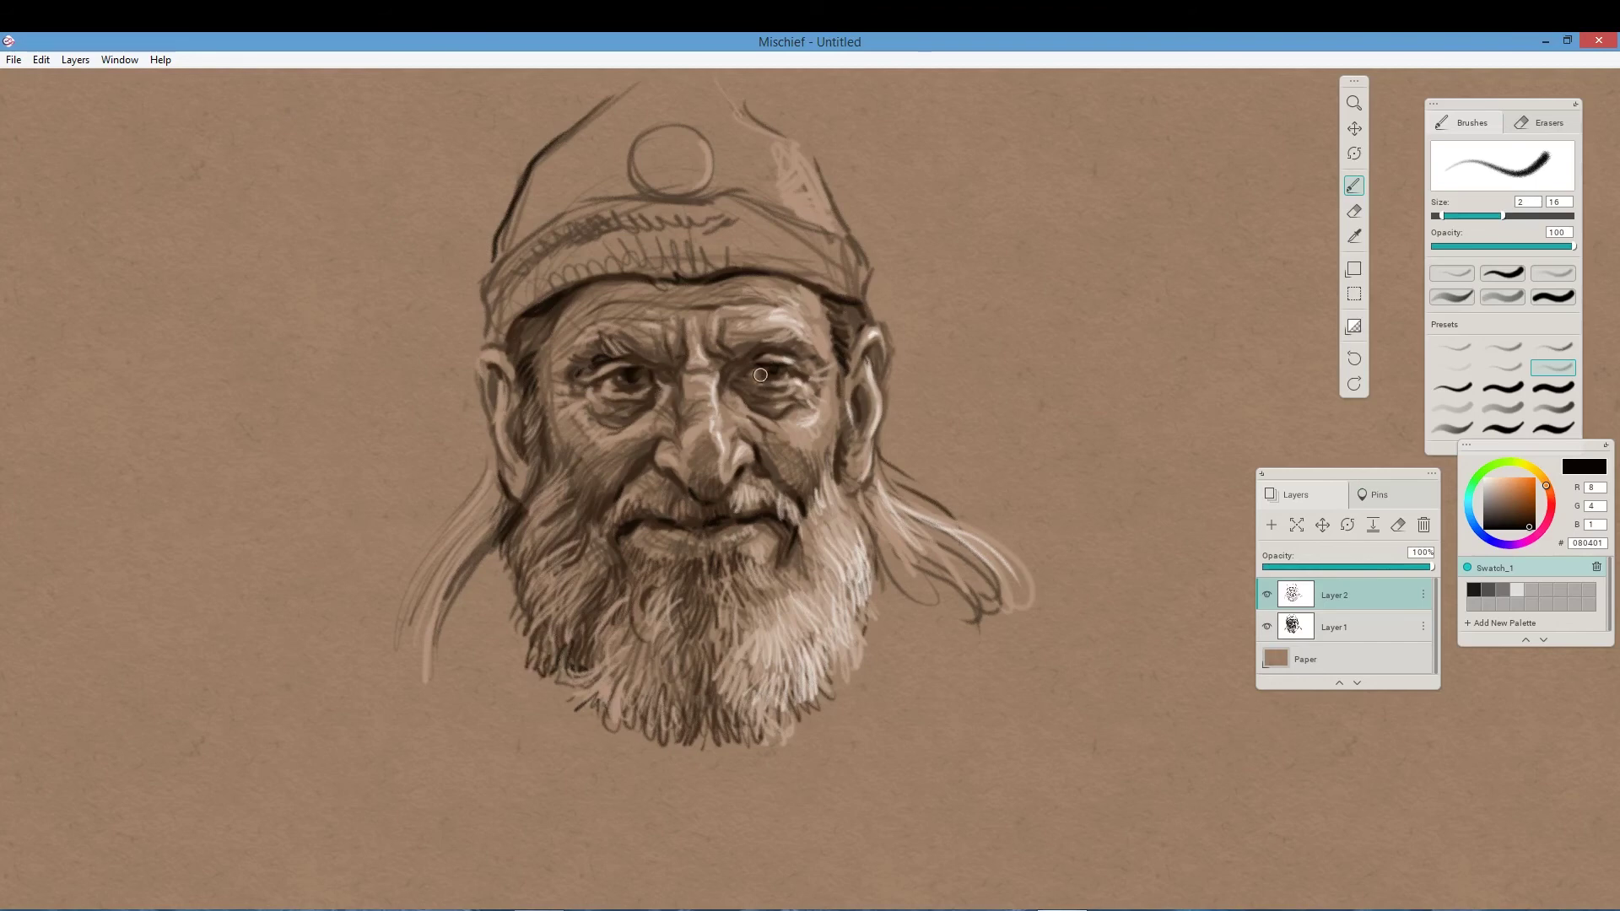
Strengthen the cap's lower edge and the beard's left edge with near-black lines, and draw a dark cord below the hair on the right.
mouse_move(507, 351)
mouse_down()
mouse_move(590, 279)
mouse_move(874, 262)
mouse_move(878, 320)
mouse_up()
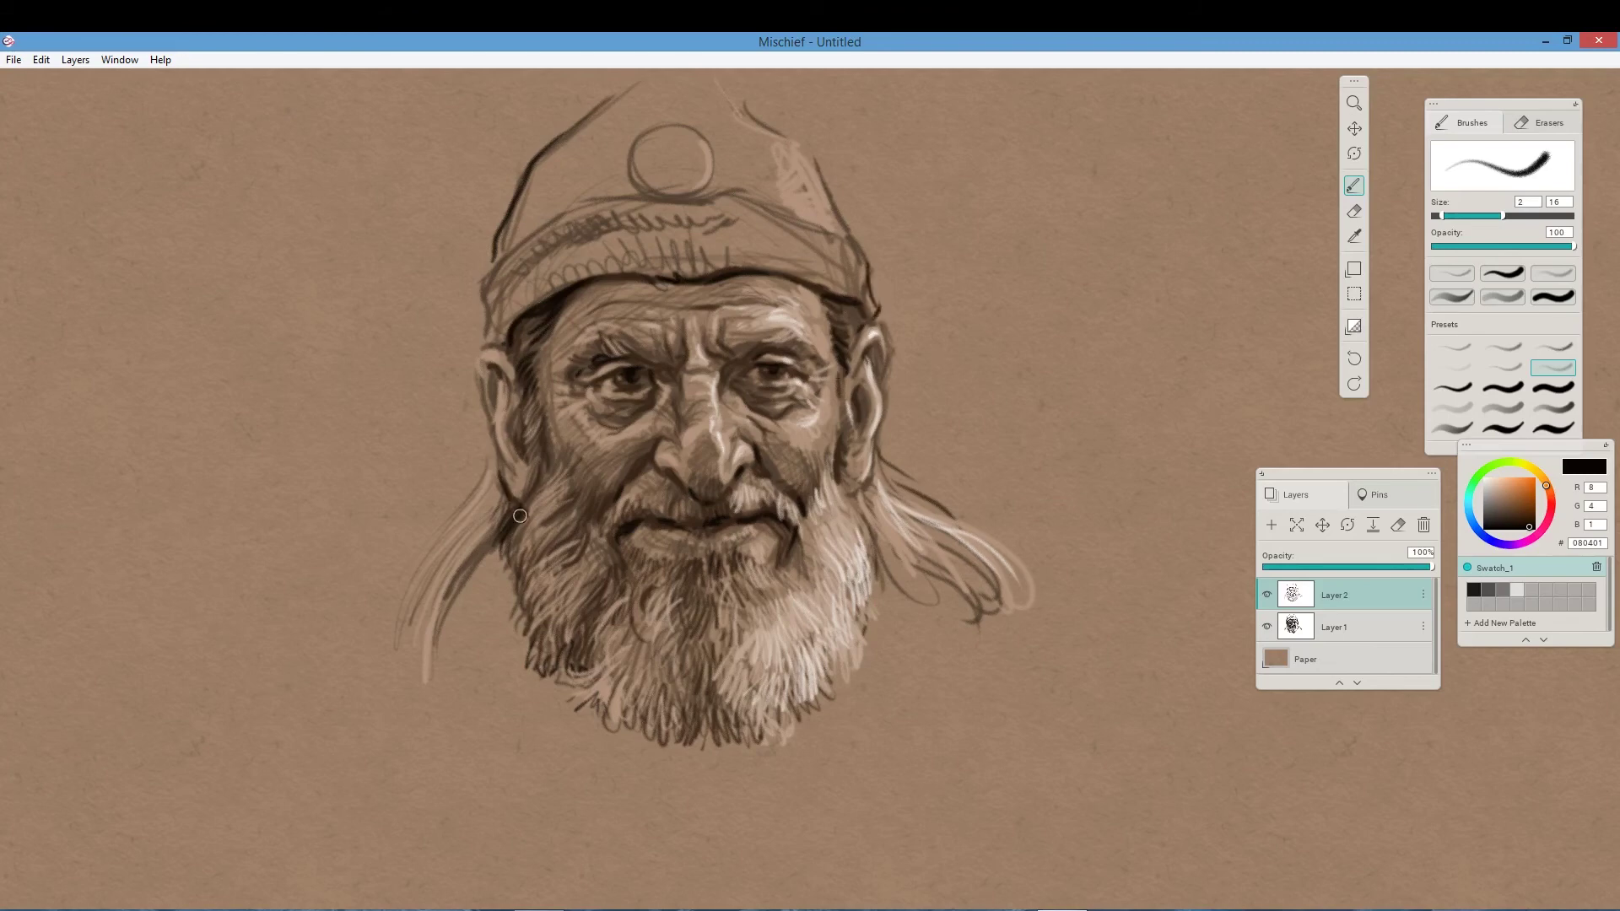
mouse_move(520, 516)
mouse_down()
mouse_move(516, 563)
mouse_move(558, 621)
mouse_move(556, 689)
mouse_up()
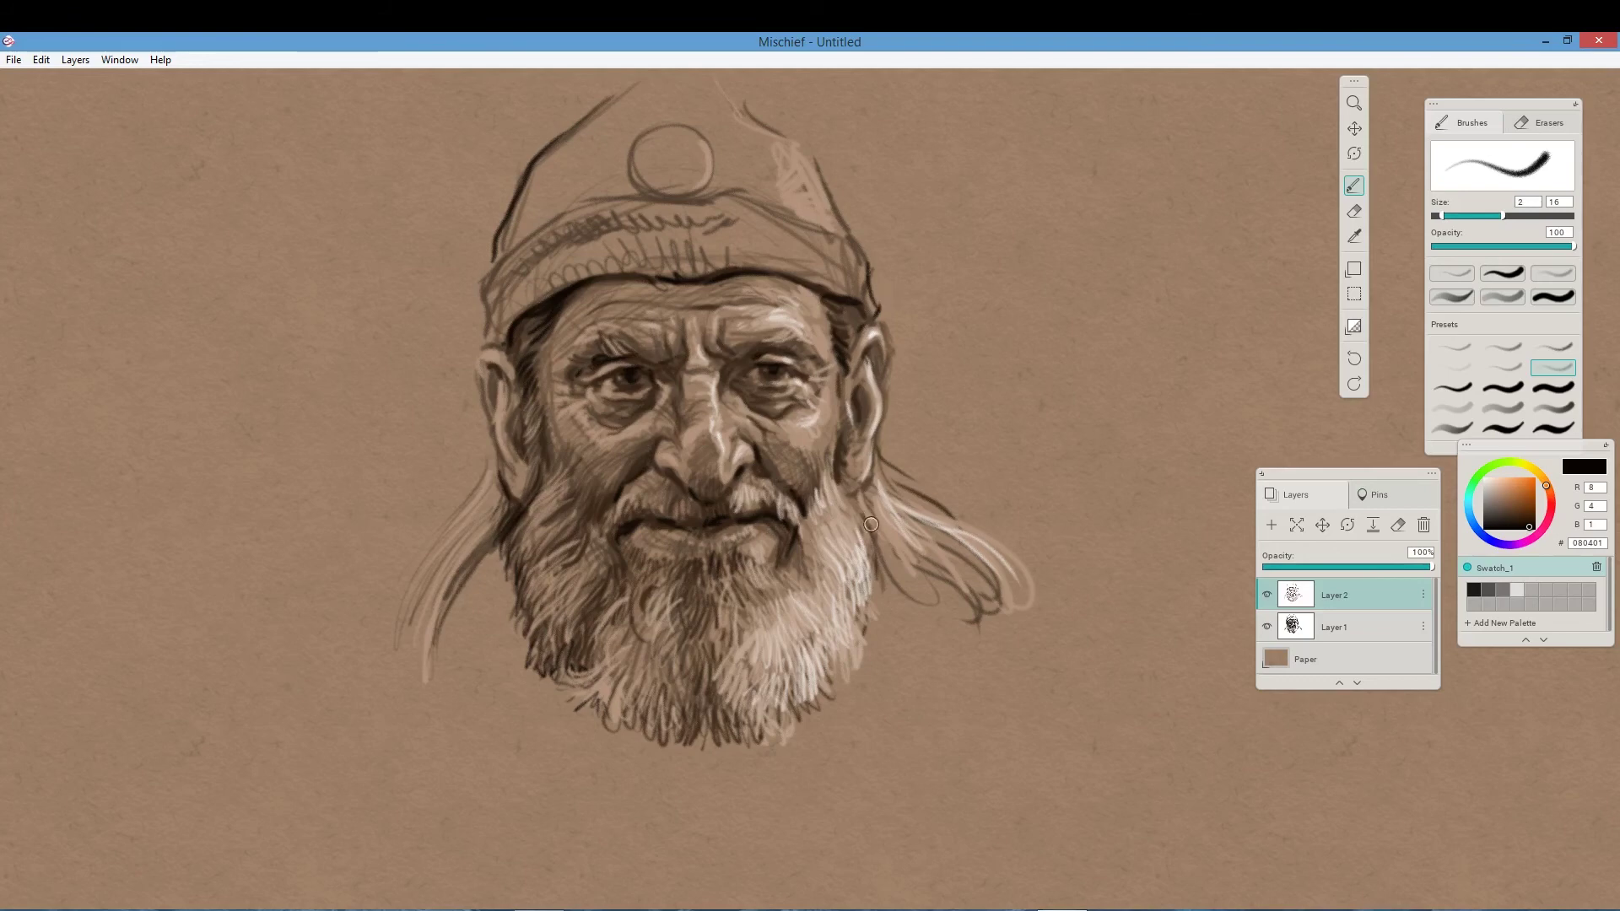
drag(877, 533, 967, 673)
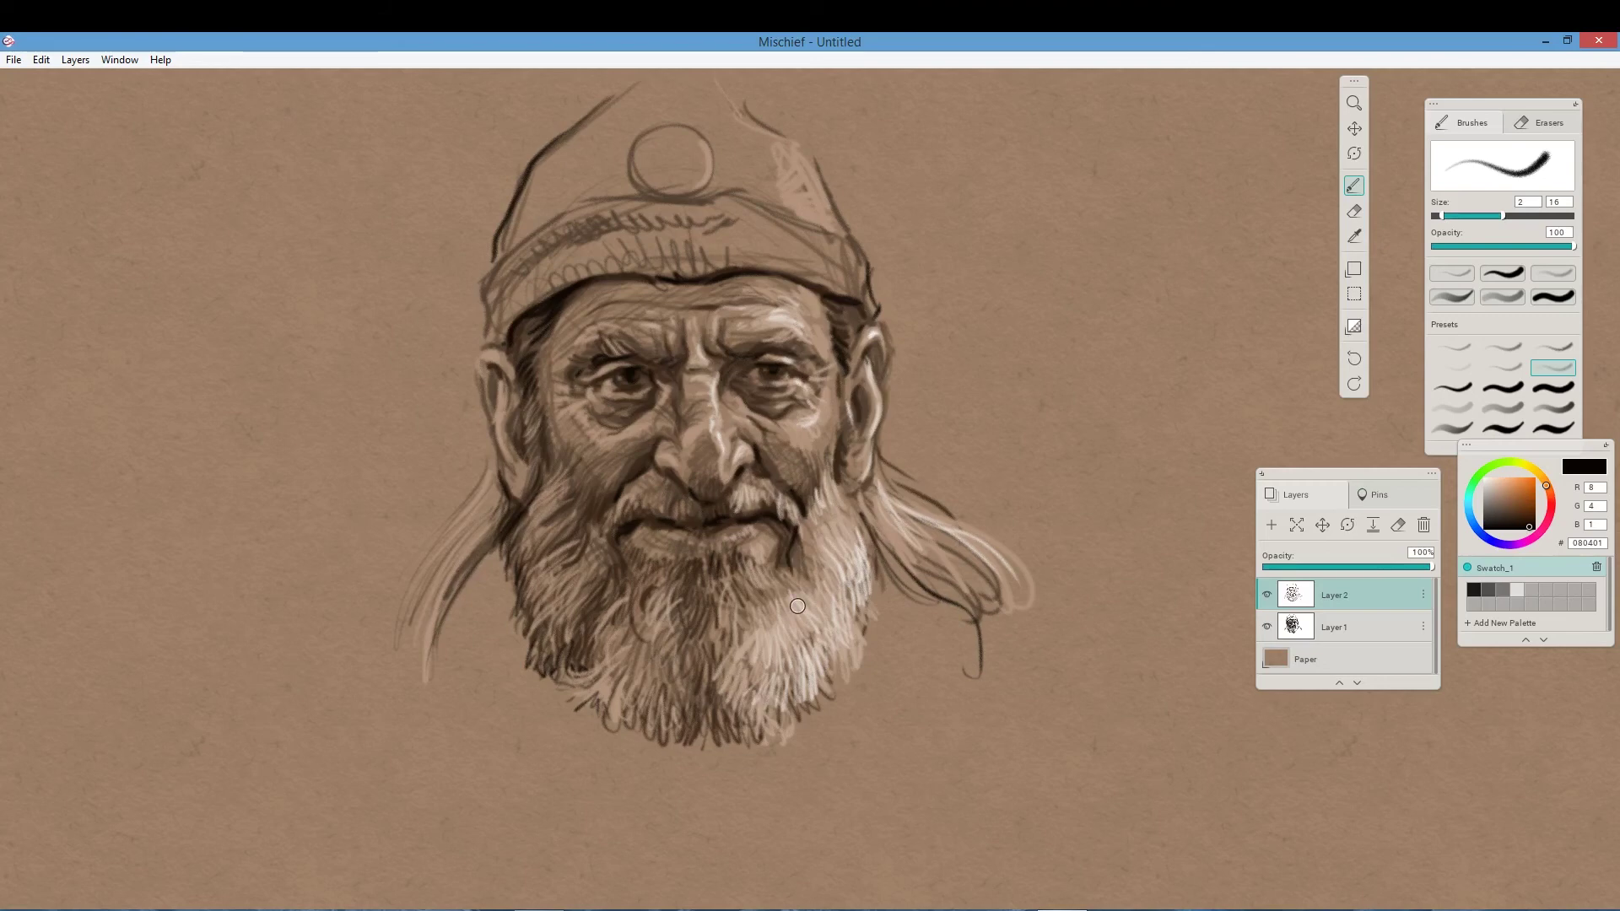
Darken the underside of the cap's circle, the upper left line of its brim and the lower left edge of the beard.
drag(721, 190, 685, 197)
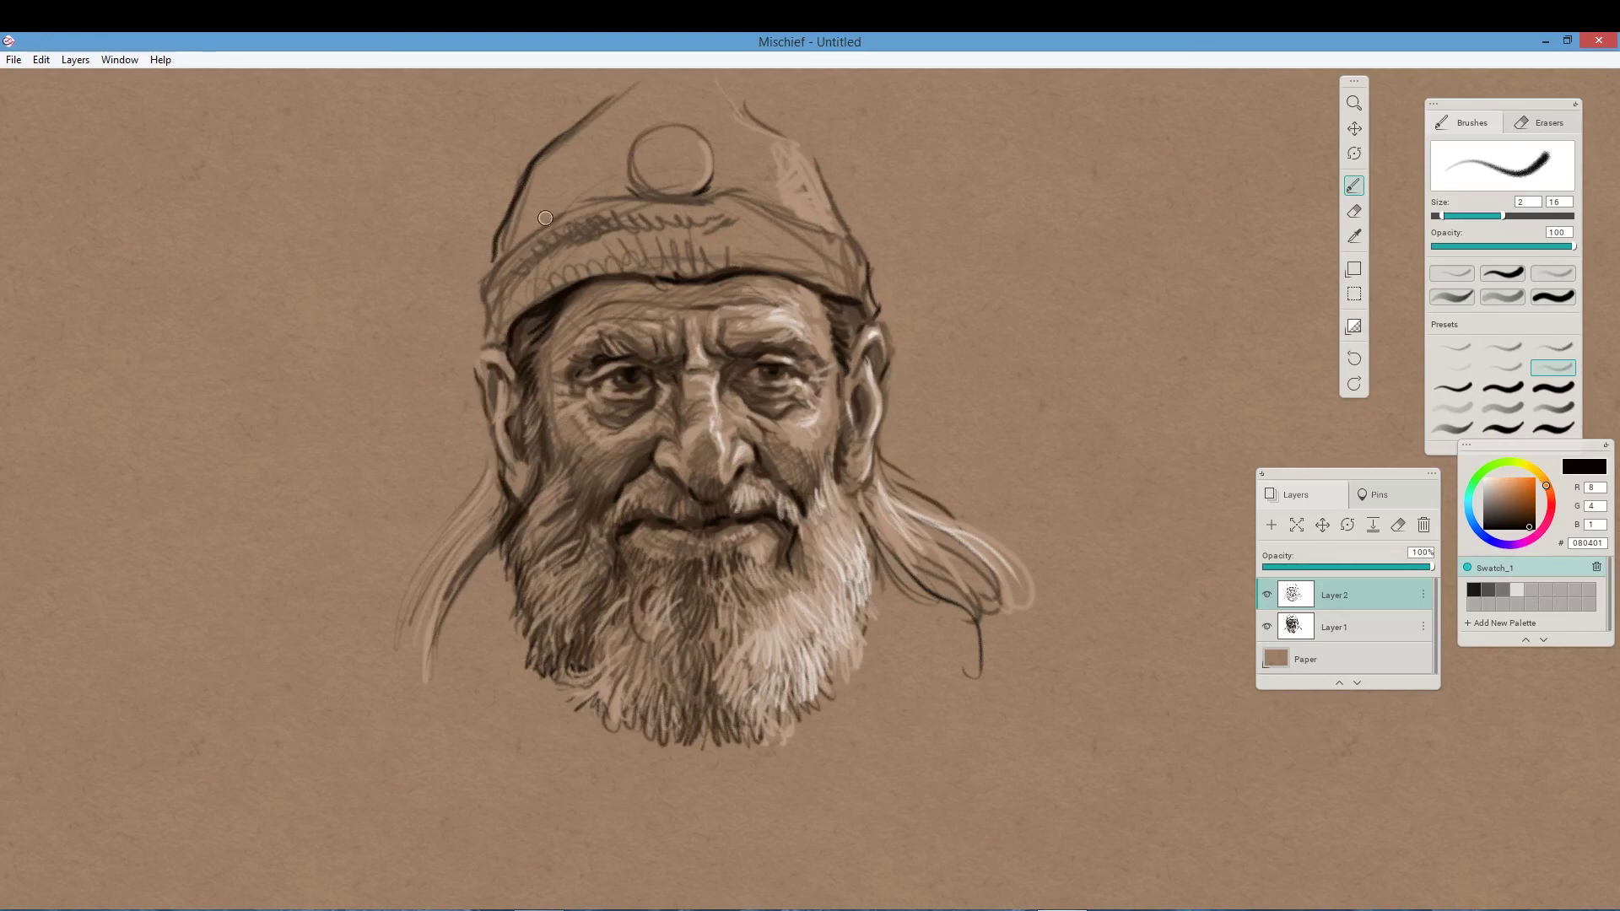
drag(503, 258, 606, 200)
drag(555, 719, 603, 688)
Try to scale down Layer 2, and undo the transformation.
click(1297, 525)
drag(1063, 473, 1027, 498)
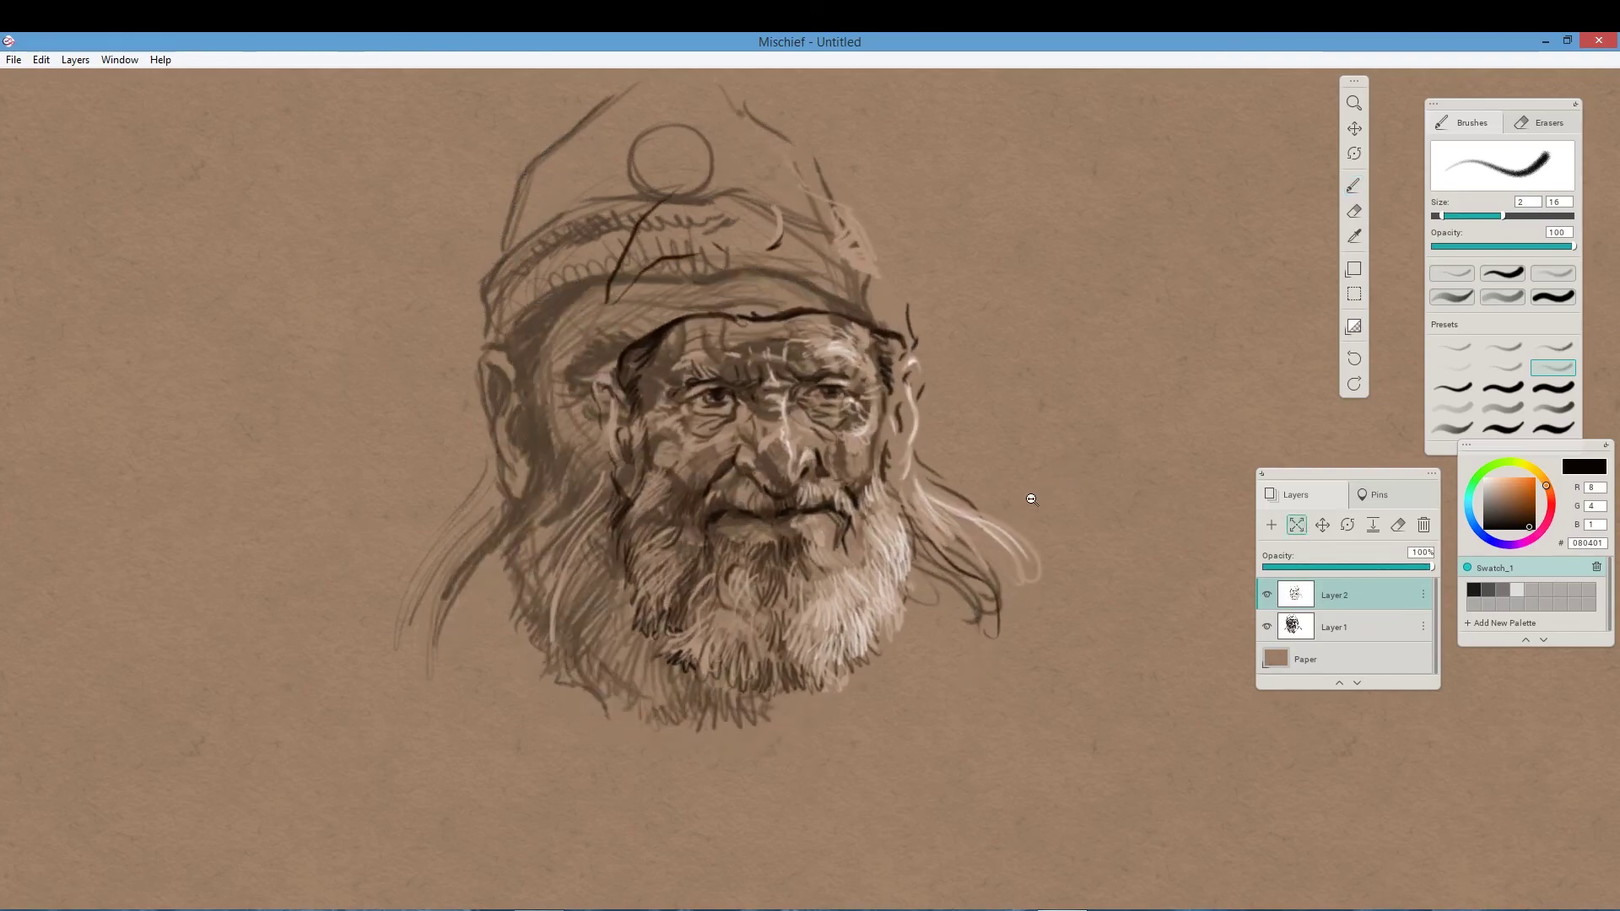
click(41, 59)
click(51, 83)
drag(969, 379, 479, 772)
mouse_move(615, 633)
mouse_down()
mouse_move(1131, 333)
mouse_move(940, 423)
mouse_move(973, 390)
mouse_up()
key(b)
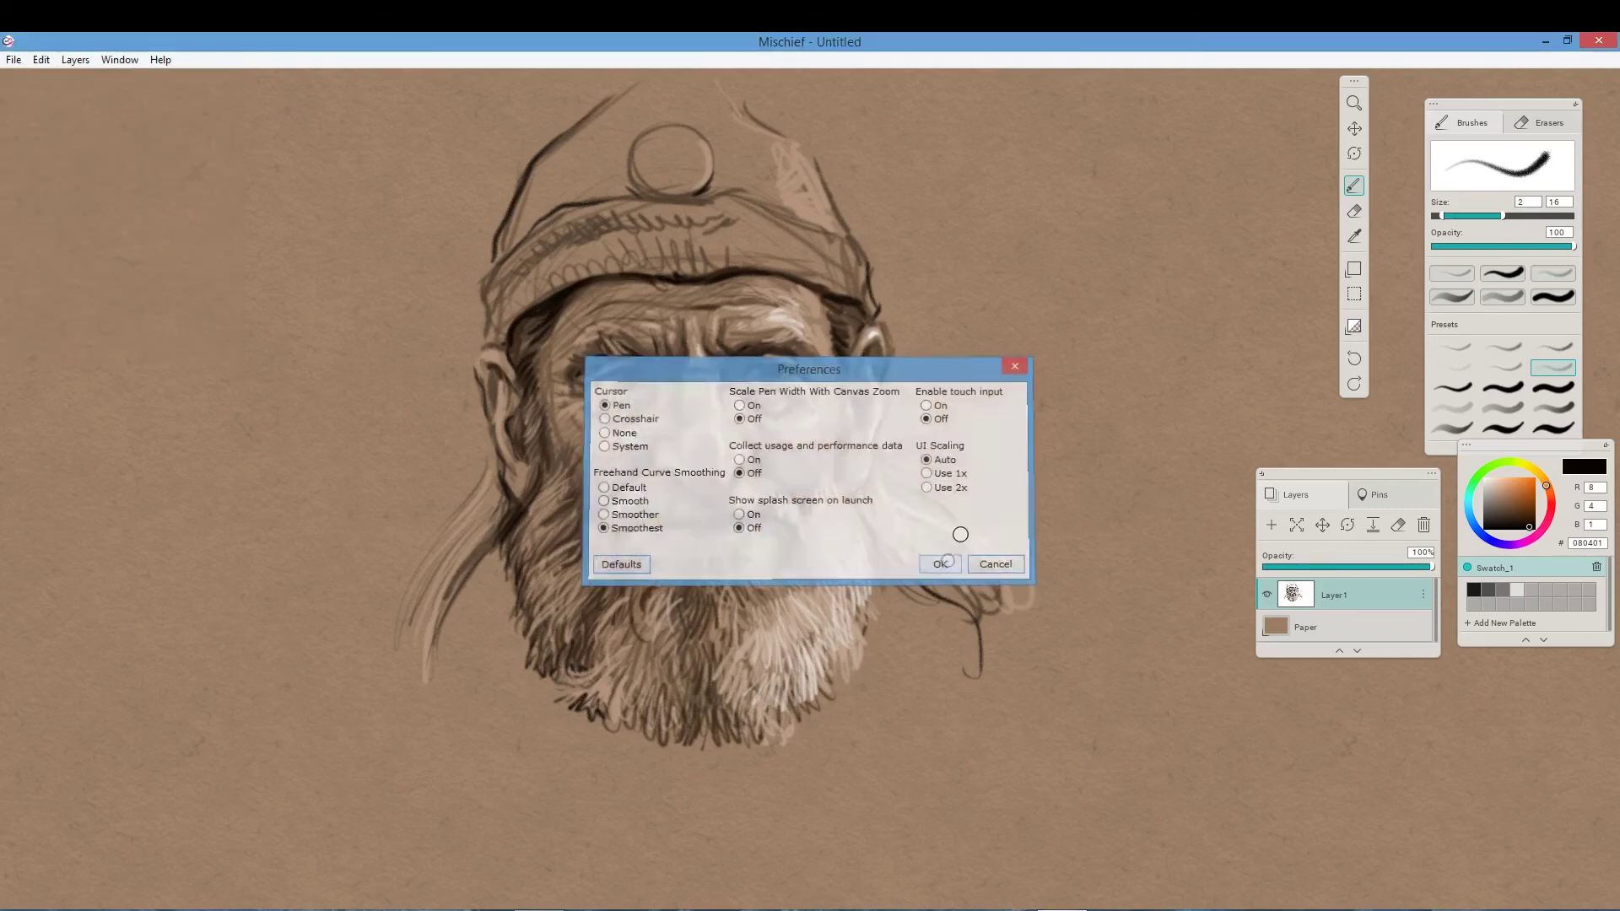
click(14, 59)
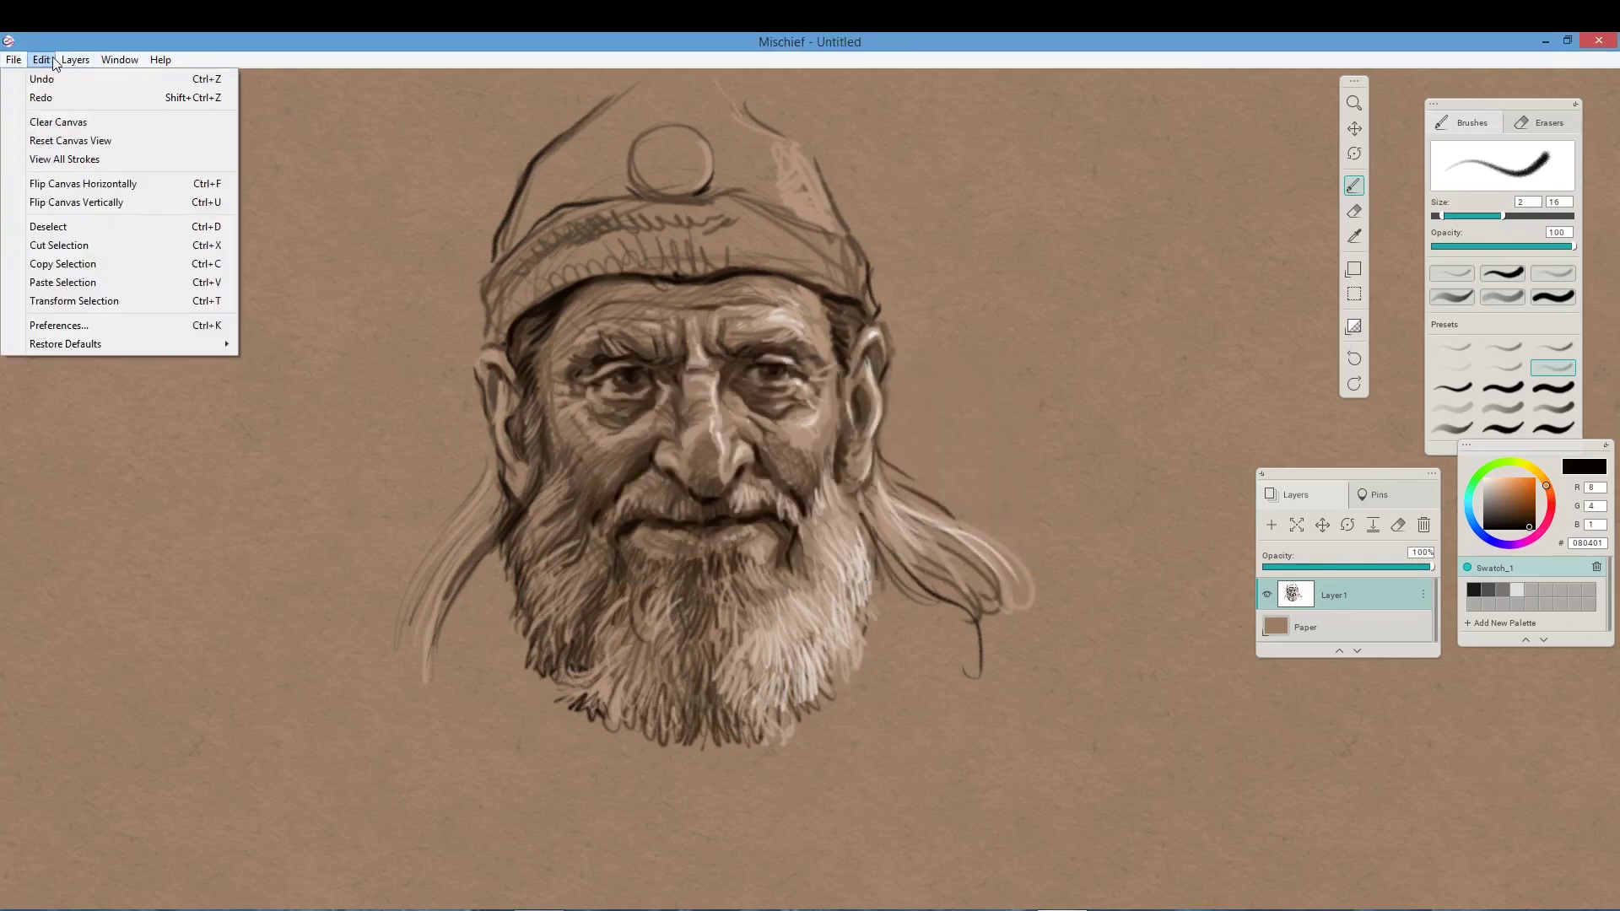
mouse_move(138, 59)
click(933, 121)
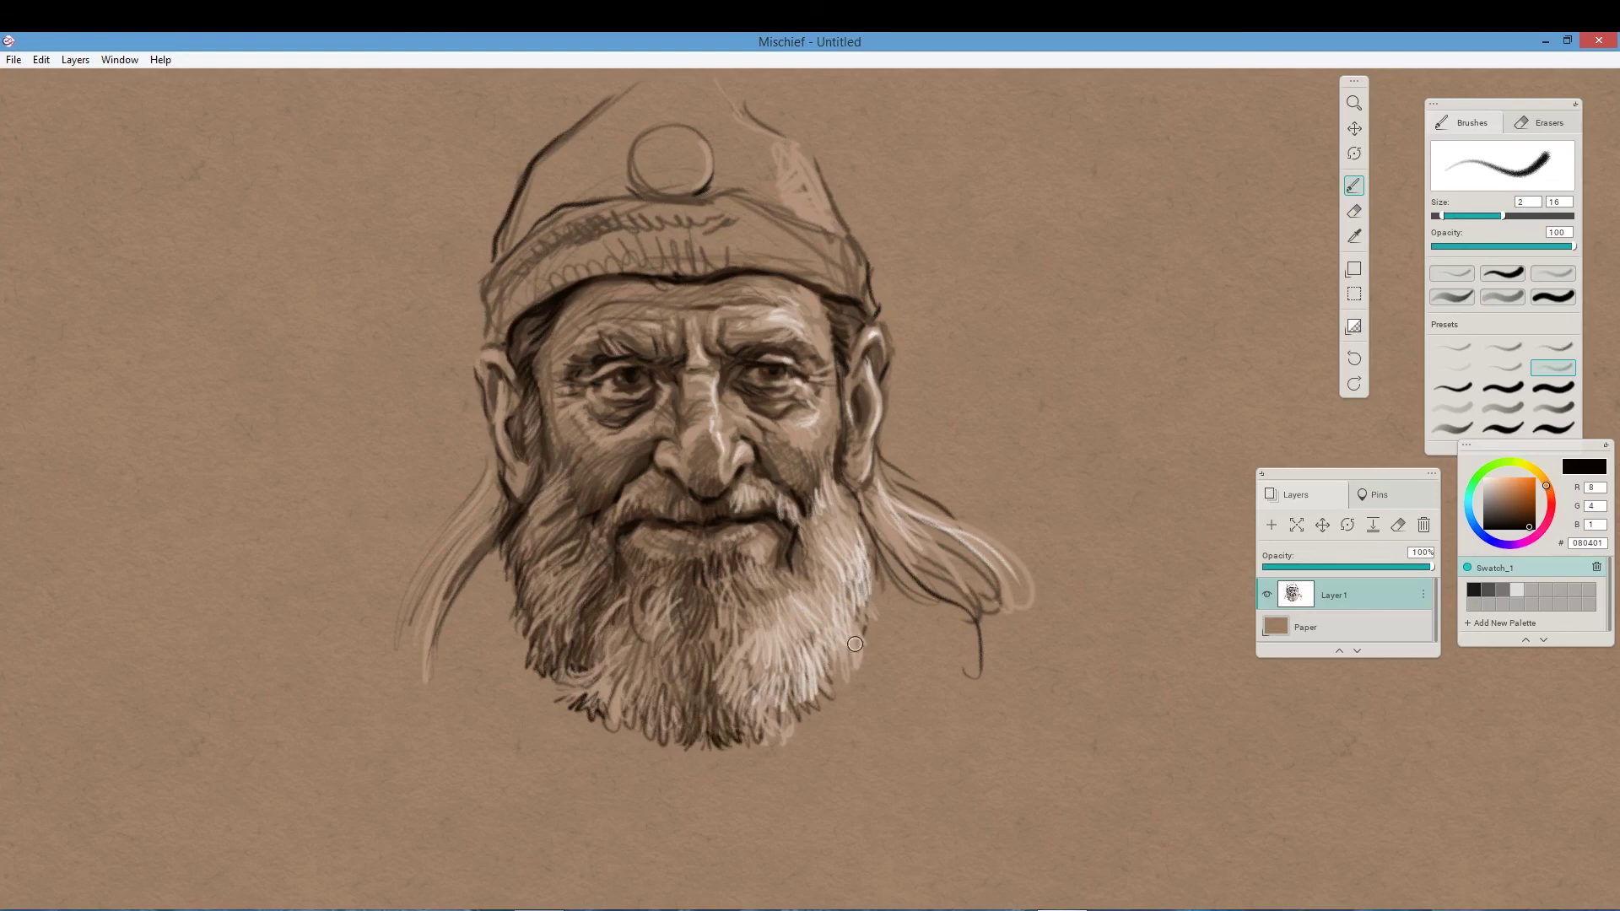
Draw near-black strokes between the beard's right edge and the hanging hair beside it.
drag(874, 557, 886, 603)
drag(865, 521, 915, 598)
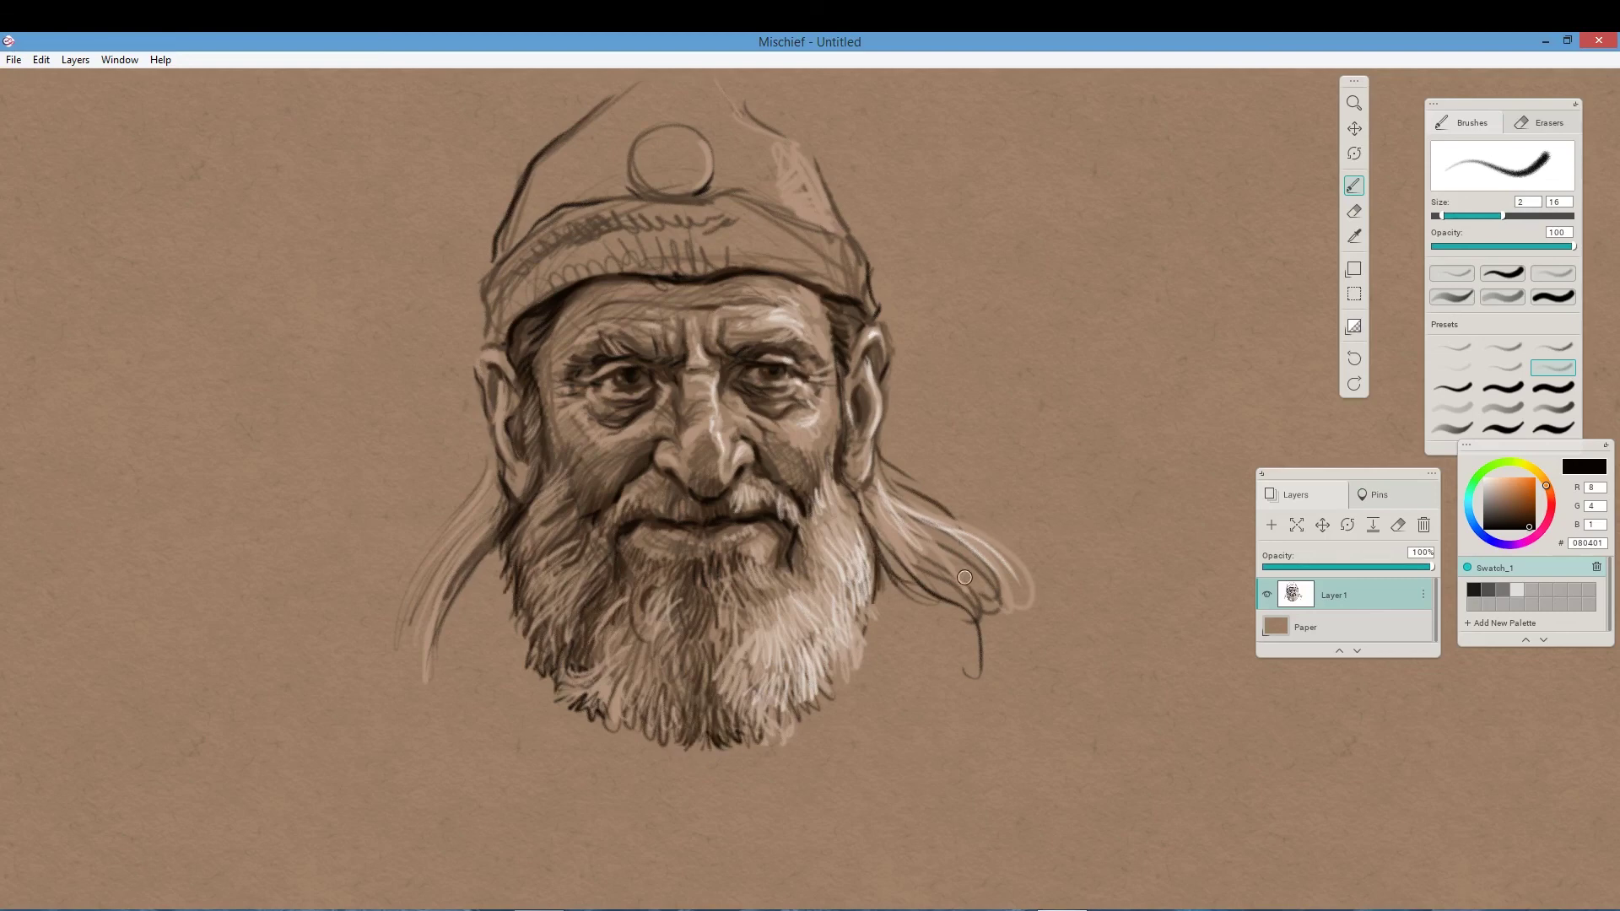
Sign the portrait below the beard's right side with the artist's initials and 18 in near-black.
mouse_move(893, 723)
mouse_down()
mouse_move(869, 735)
mouse_move(978, 755)
mouse_move(915, 829)
mouse_up()
drag(953, 785, 950, 787)
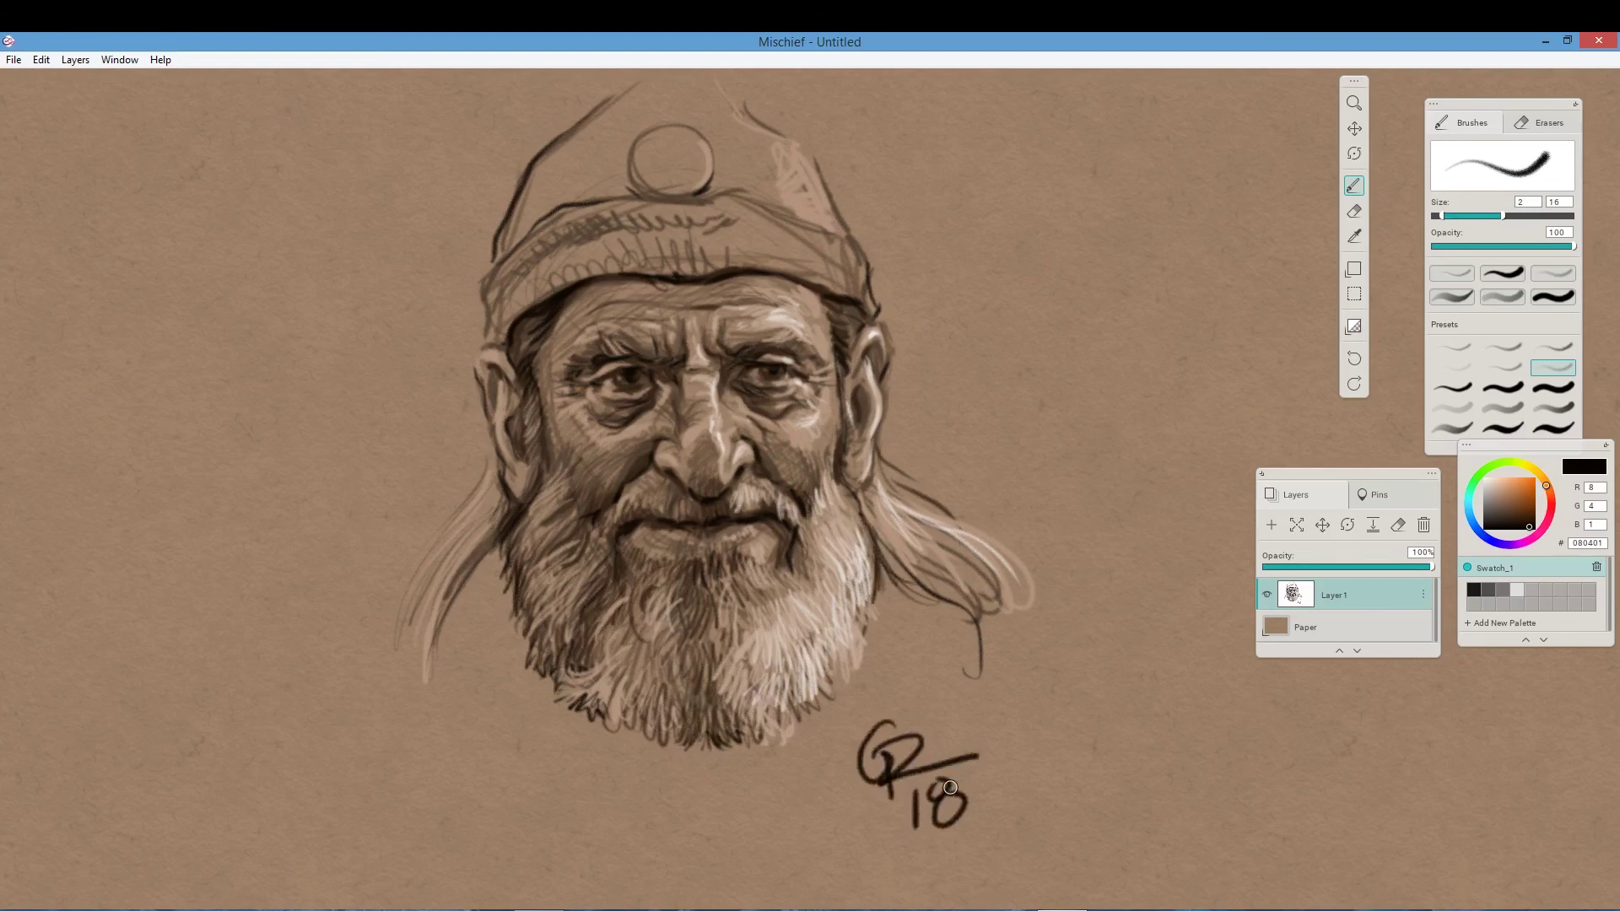